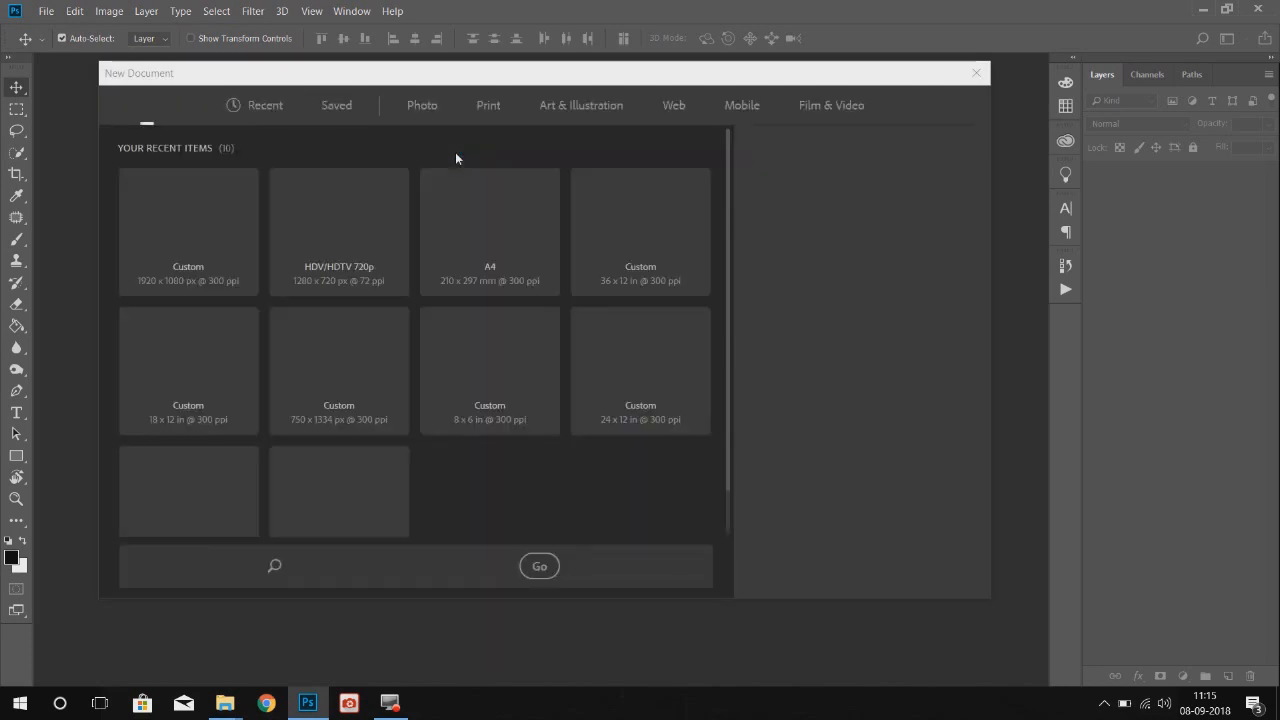
- Create a new 36 × 12 inch document at 300 pixels/inch in RGB with a white background
{"action": "left_click", "coordinate": [850, 226]}
{"action": "left_click", "coordinate": [845, 283]}
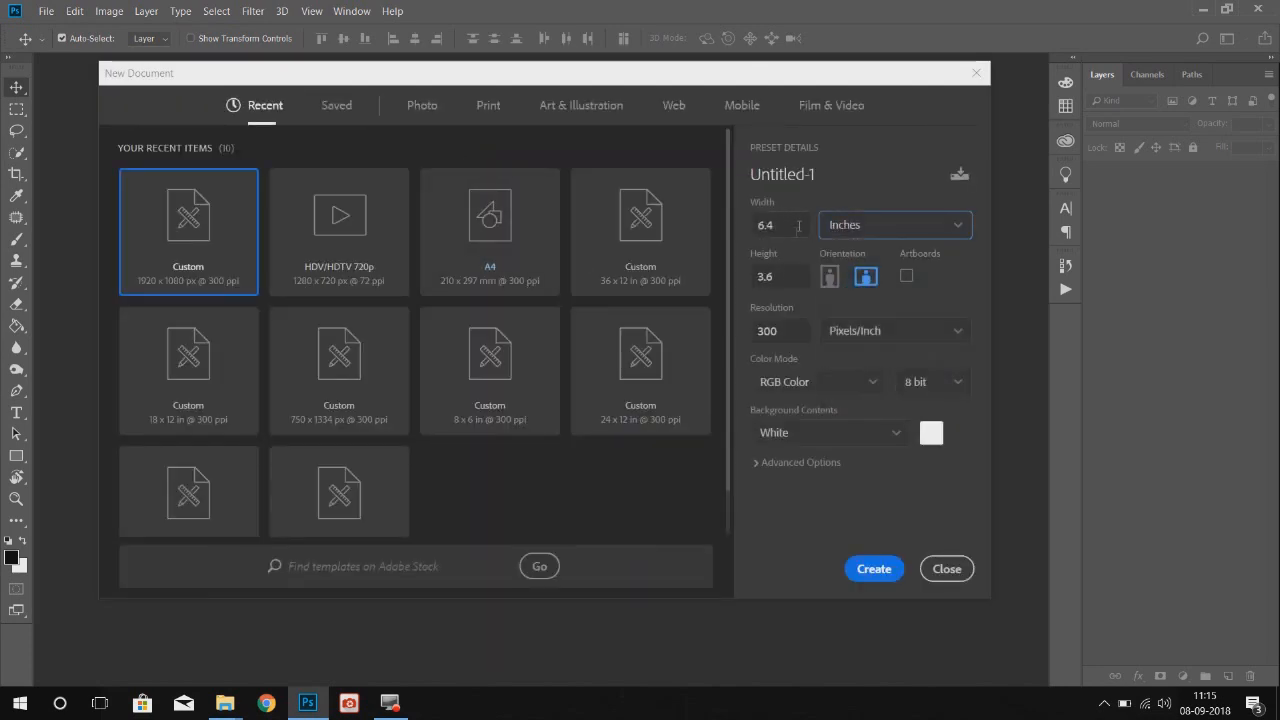
{"action": "type", "text": "36"}
{"action": "key", "text": "Tab"}
{"action": "type", "text": "12"}
{"action": "left_click", "coordinate": [893, 566]}
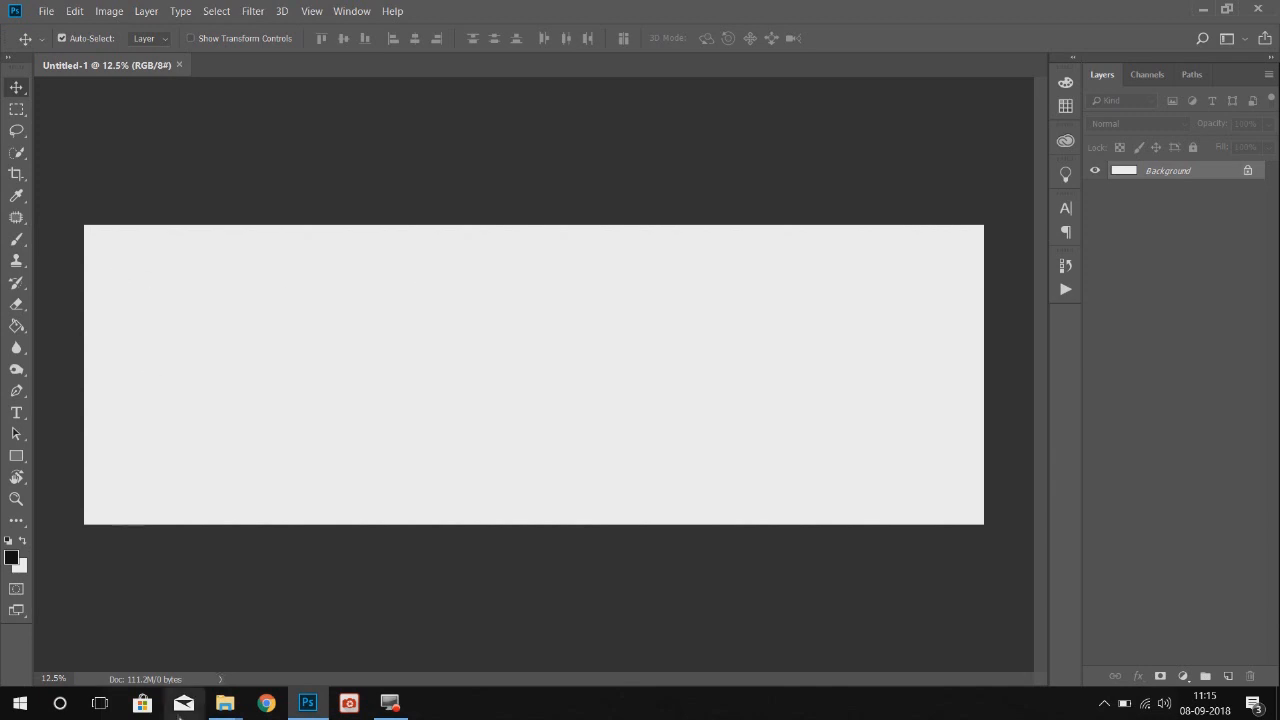
- Open the photo Raw00390 from the wedding photo folder as its own document
{"action": "mouse_move", "coordinate": [225, 703]}
{"action": "left_click", "coordinate": [160, 627]}
{"action": "left_click", "coordinate": [755, 195]}
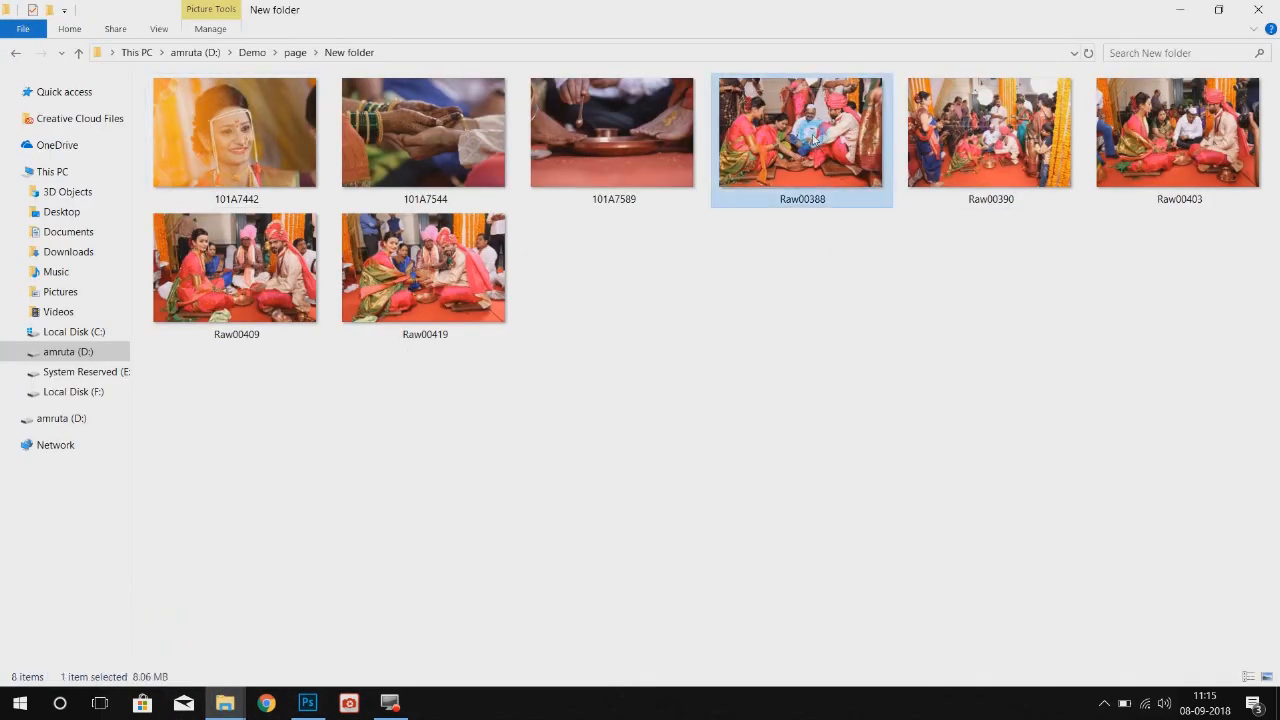
{"action": "left_click", "coordinate": [284, 245]}
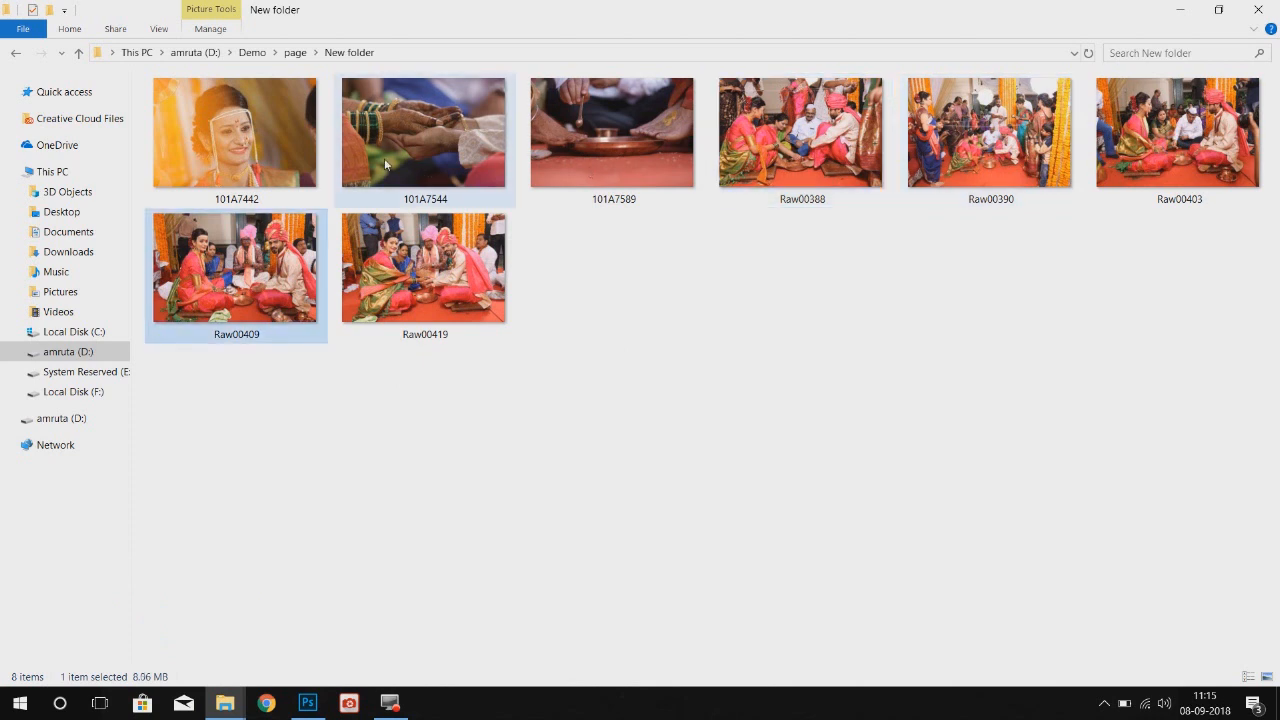
{"action": "left_click_drag", "start_coordinate": [965, 165], "coordinate": [801, 68]}
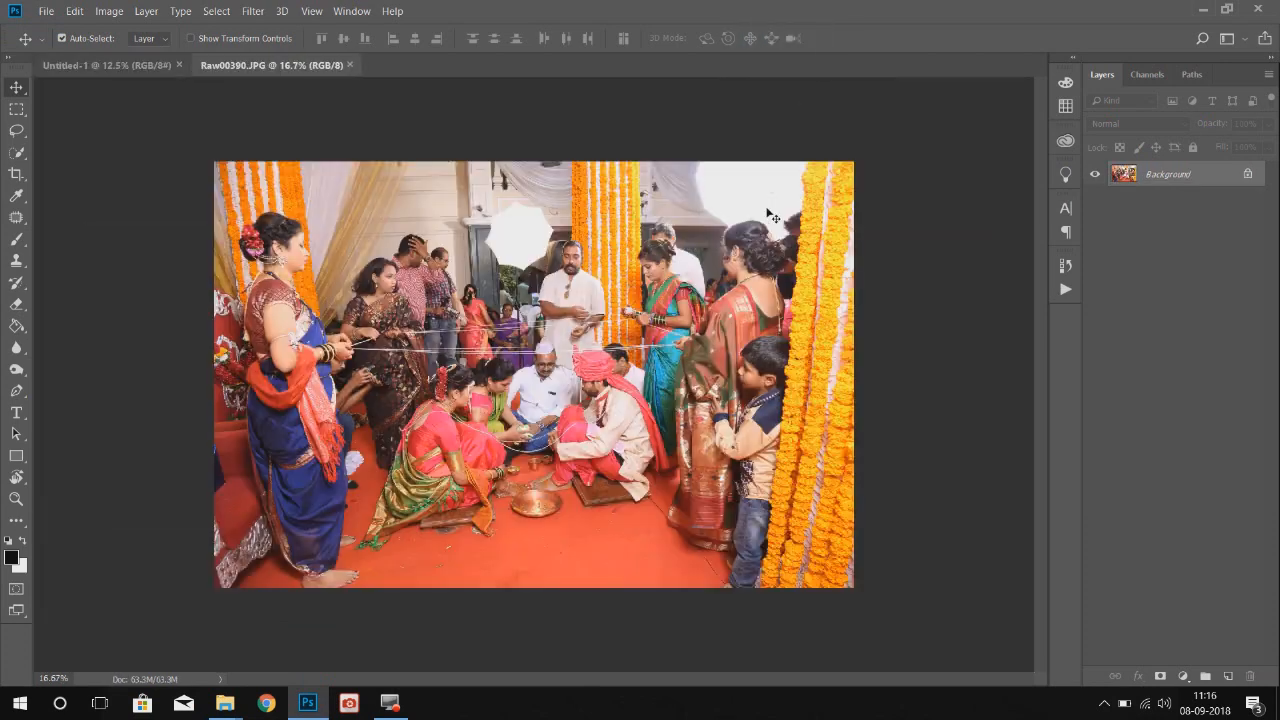
- Show rulers on the blank album spread and place a vertical guide at its centre, at 18 inches
{"action": "left_click", "coordinate": [137, 64]}
{"action": "key", "text": "ctrl+r"}
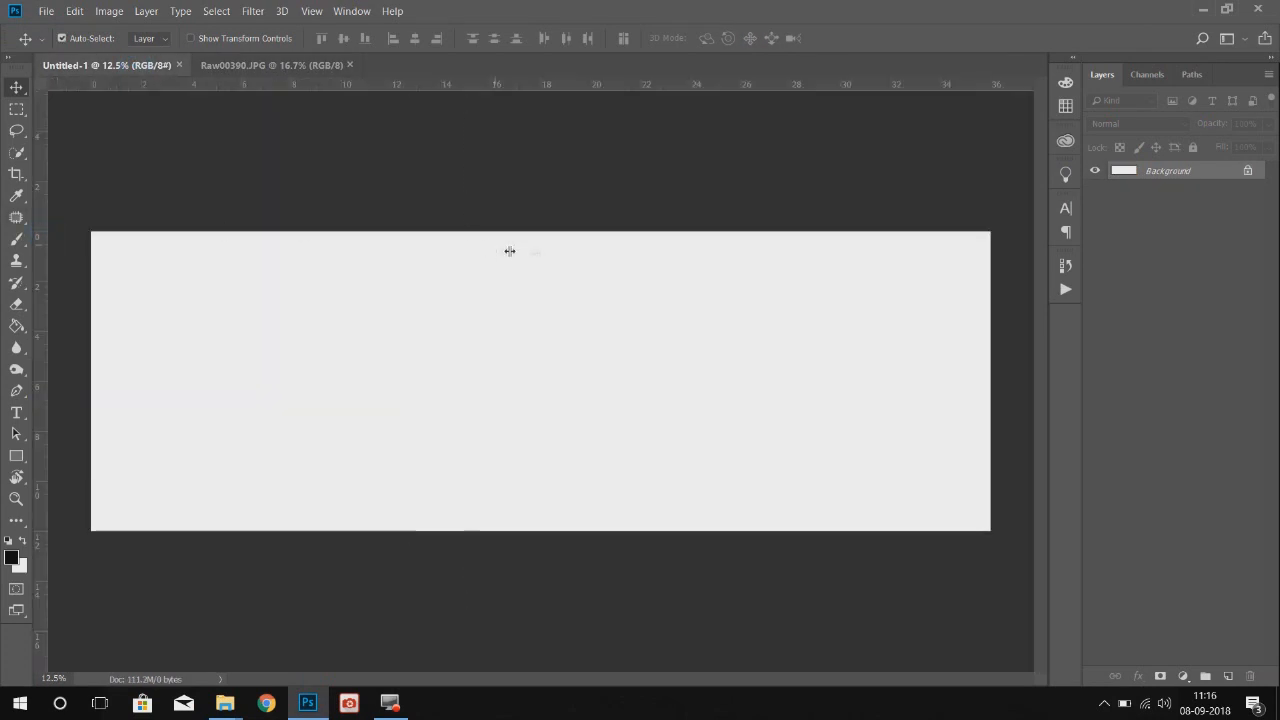
{"action": "left_click_drag", "start_coordinate": [548, 253], "coordinate": [546, 252]}
- Apply the Camera Raw filter to Raw00390, strongly lowering Highlights, raising Contrast and Shadows, and slightly reducing Vibrance
{"action": "left_click", "coordinate": [281, 68]}
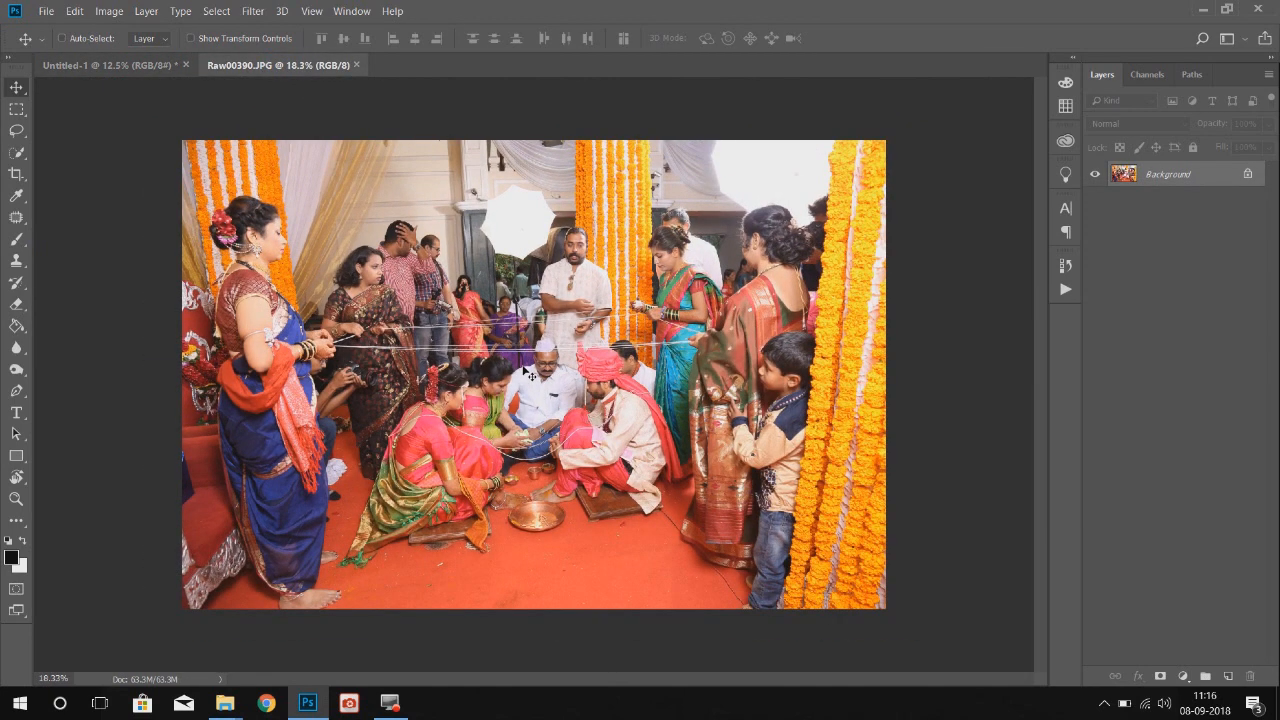
{"action": "left_click", "coordinate": [255, 11]}
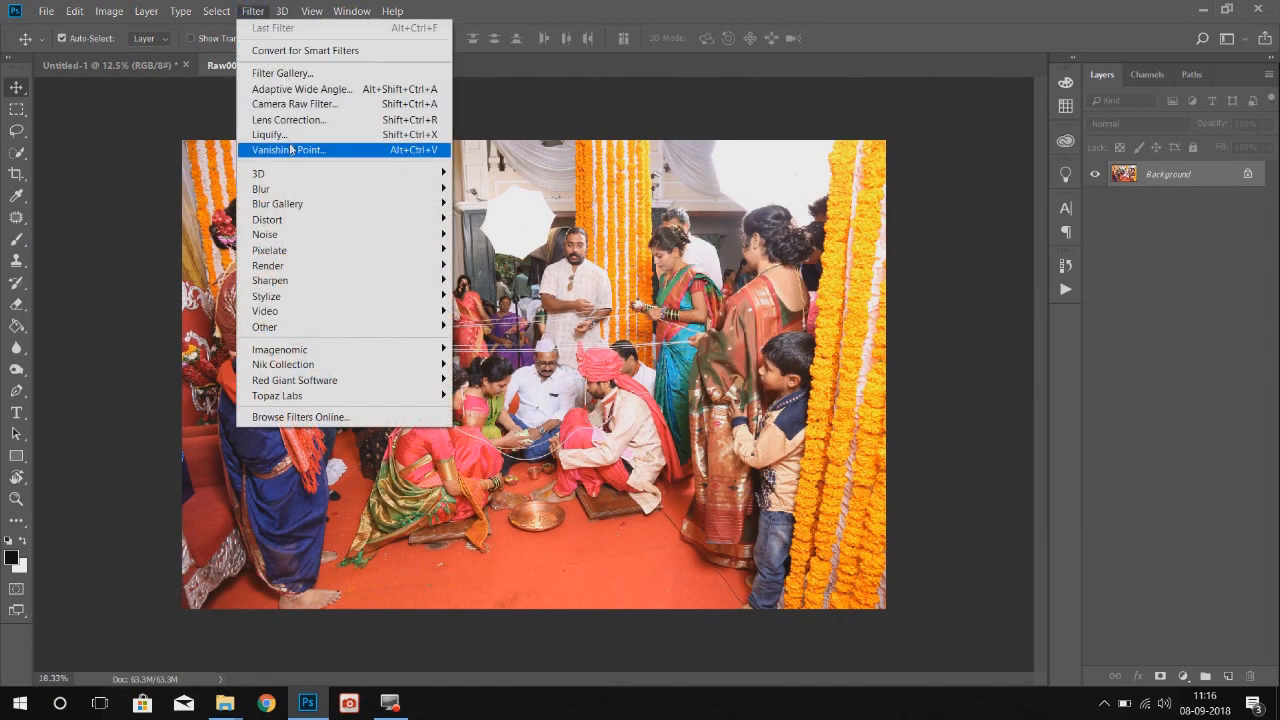
{"action": "left_click", "coordinate": [300, 104]}
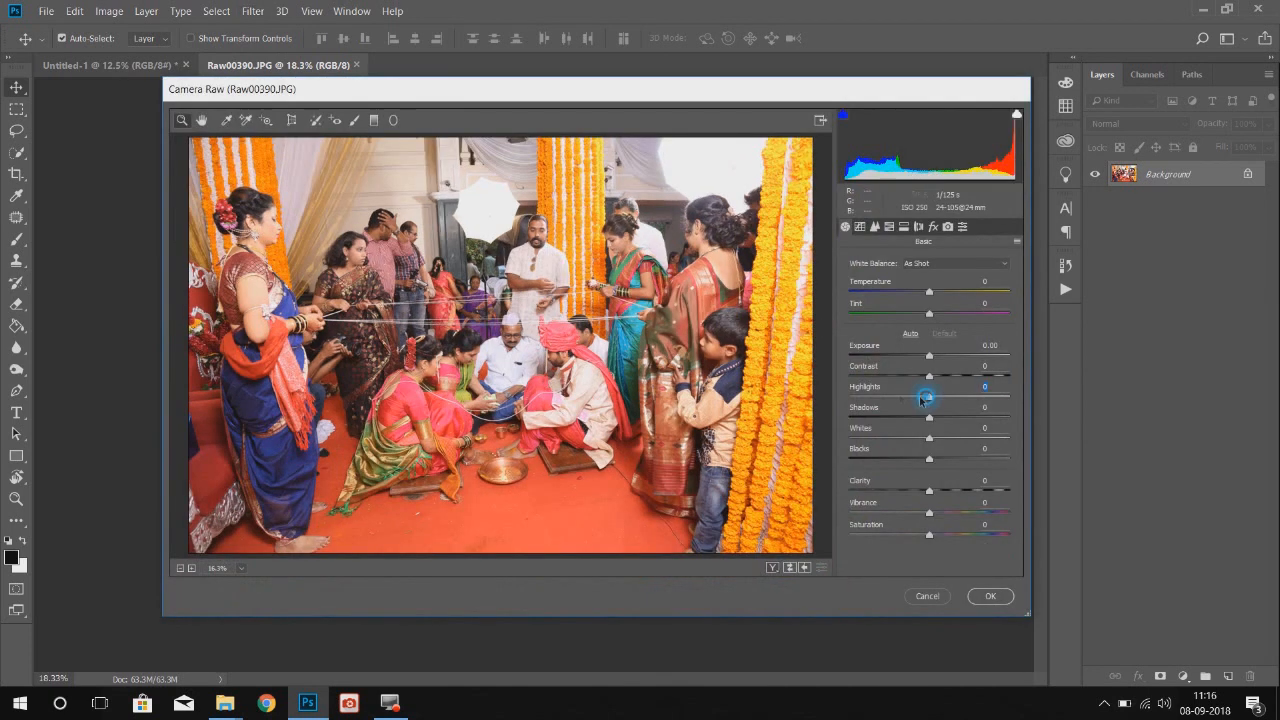
{"action": "left_click_drag", "start_coordinate": [925, 398], "coordinate": [957, 381]}
{"action": "left_click_drag", "start_coordinate": [933, 514], "coordinate": [922, 516]}
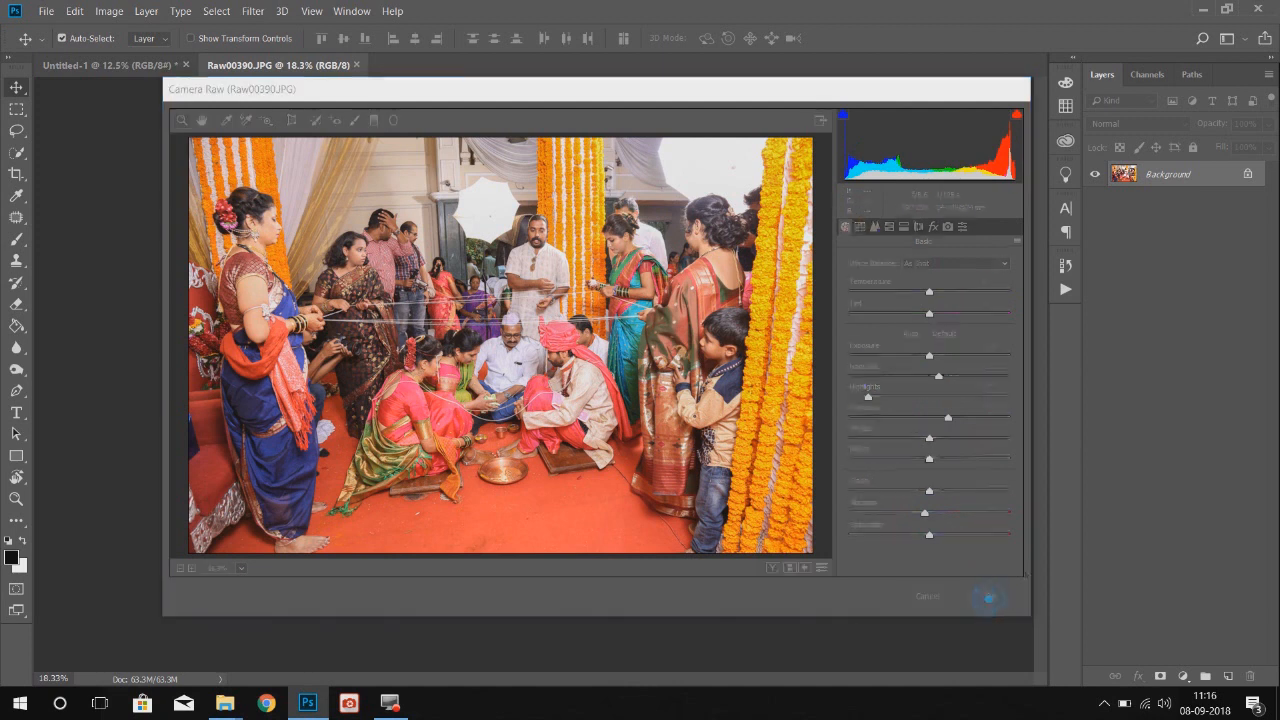
{"action": "left_click", "coordinate": [988, 596]}
- Copy the whole edited photo, close its file unsaved, and paste it into the spread's upper-left corner scaled to about 49%
{"action": "key", "text": "ctrl+a"}
{"action": "key", "text": "ctrl+w"}
{"action": "key", "text": "n"}
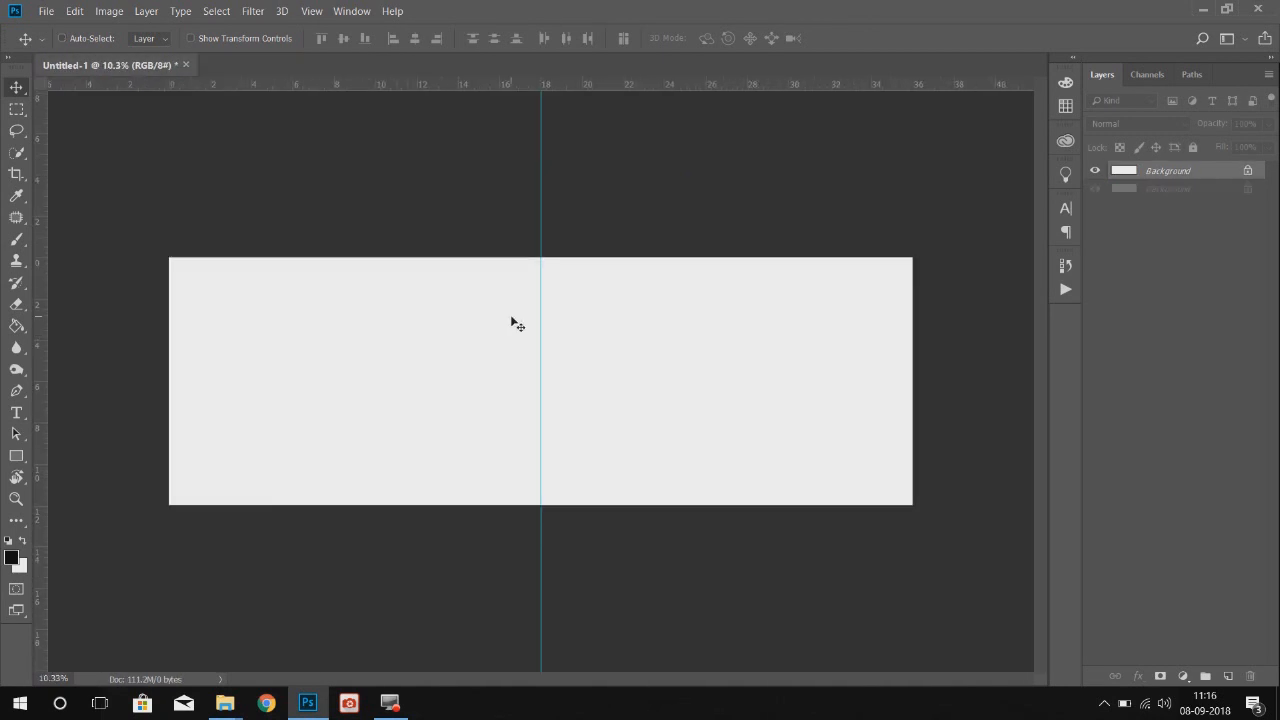
{"action": "key", "text": "ctrl+v"}
{"action": "key", "text": "ctrl+t"}
{"action": "left_click_drag", "start_coordinate": [745, 527], "coordinate": [644, 458]}
{"action": "left_click_drag", "start_coordinate": [600, 368], "coordinate": [345, 321]}
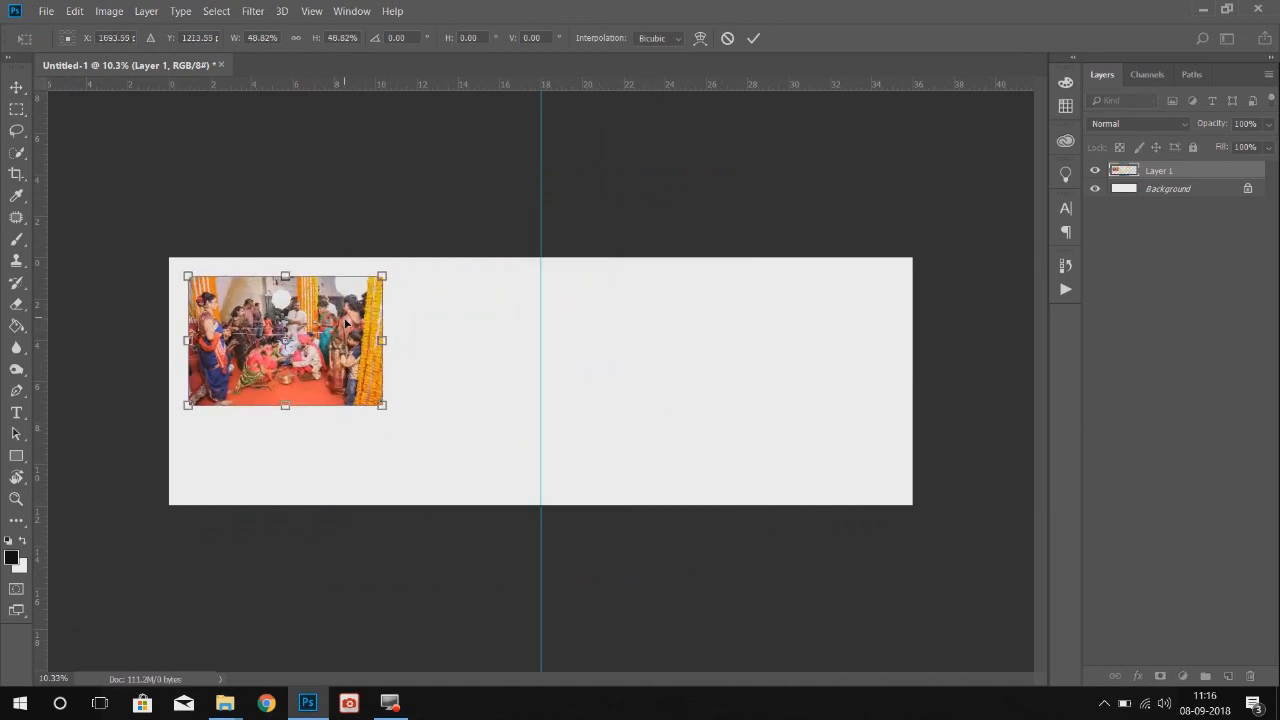
{"action": "left_click_drag", "start_coordinate": [385, 405], "coordinate": [391, 408]}
{"action": "key", "text": "Return"}
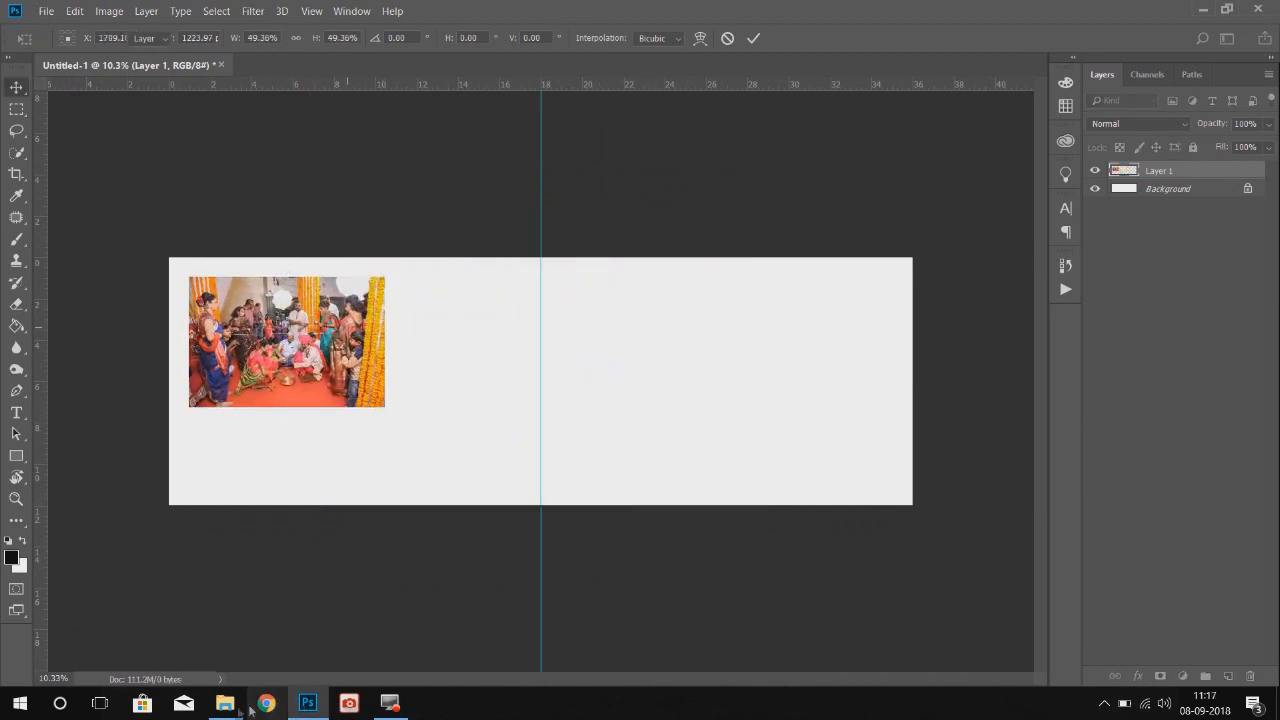
- Switch to File Explorer and look through the wedding photos in the folder for further pictures for the spread
{"action": "left_click", "coordinate": [226, 703]}
{"action": "left_click", "coordinate": [175, 621]}
{"action": "key", "text": "Left"}
{"action": "key", "text": "Right"}
{"action": "key", "text": "Right"}
{"action": "key", "text": "Right"}
{"action": "key", "text": "Right"}
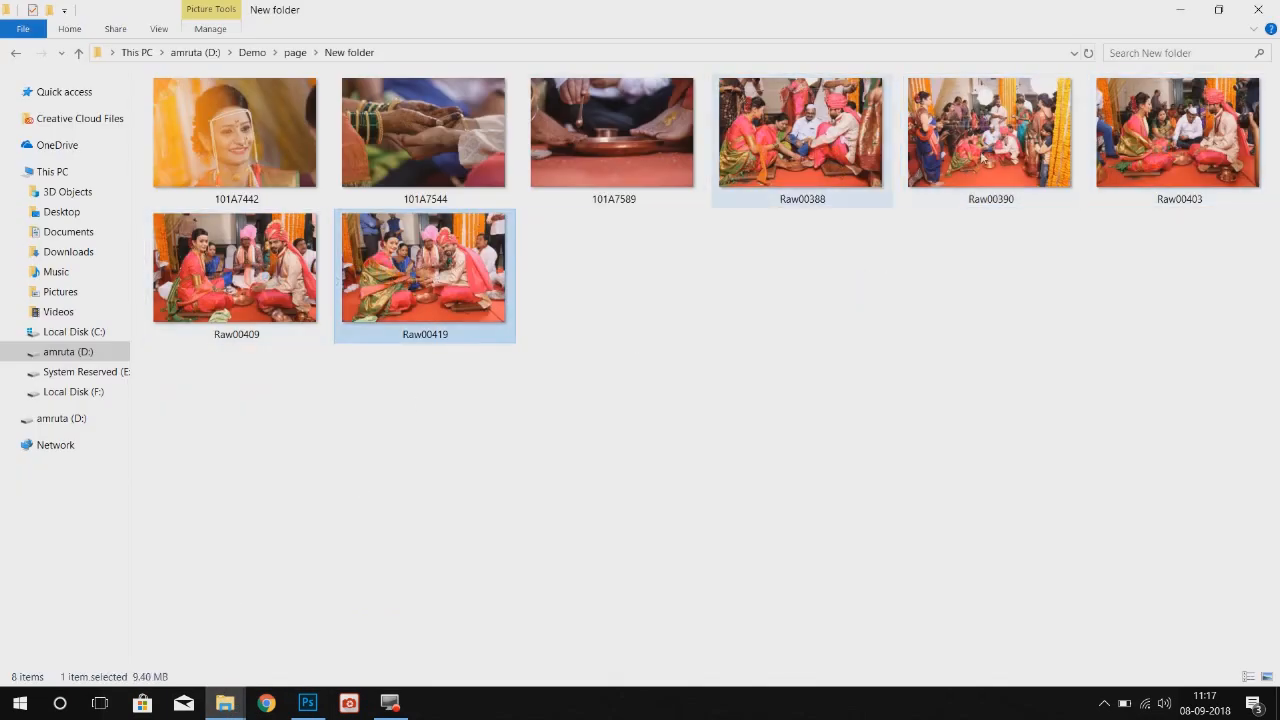
{"action": "left_click", "coordinate": [822, 142]}
{"action": "left_click_drag", "start_coordinate": [793, 116], "coordinate": [688, 379]}
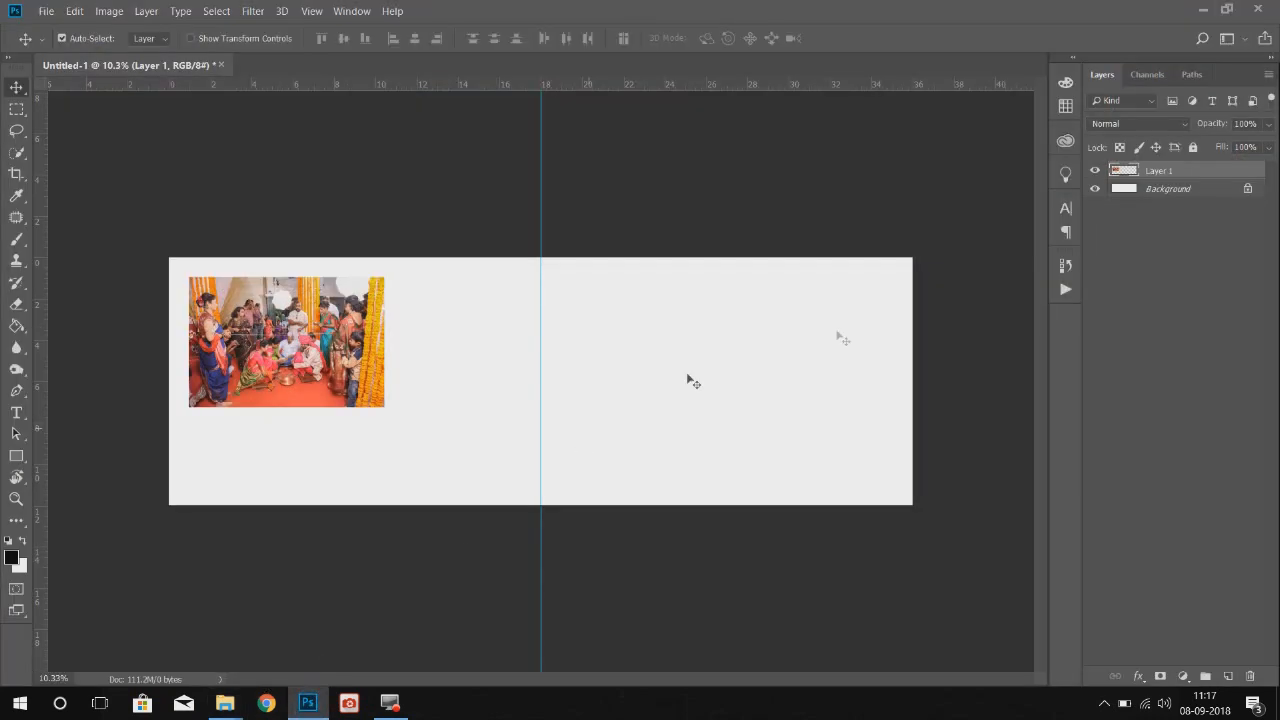
- Draw a black-filled rectangle on a new layer in the spread's right half and duplicate it into a two-by-two grid
{"action": "key", "text": "m"}
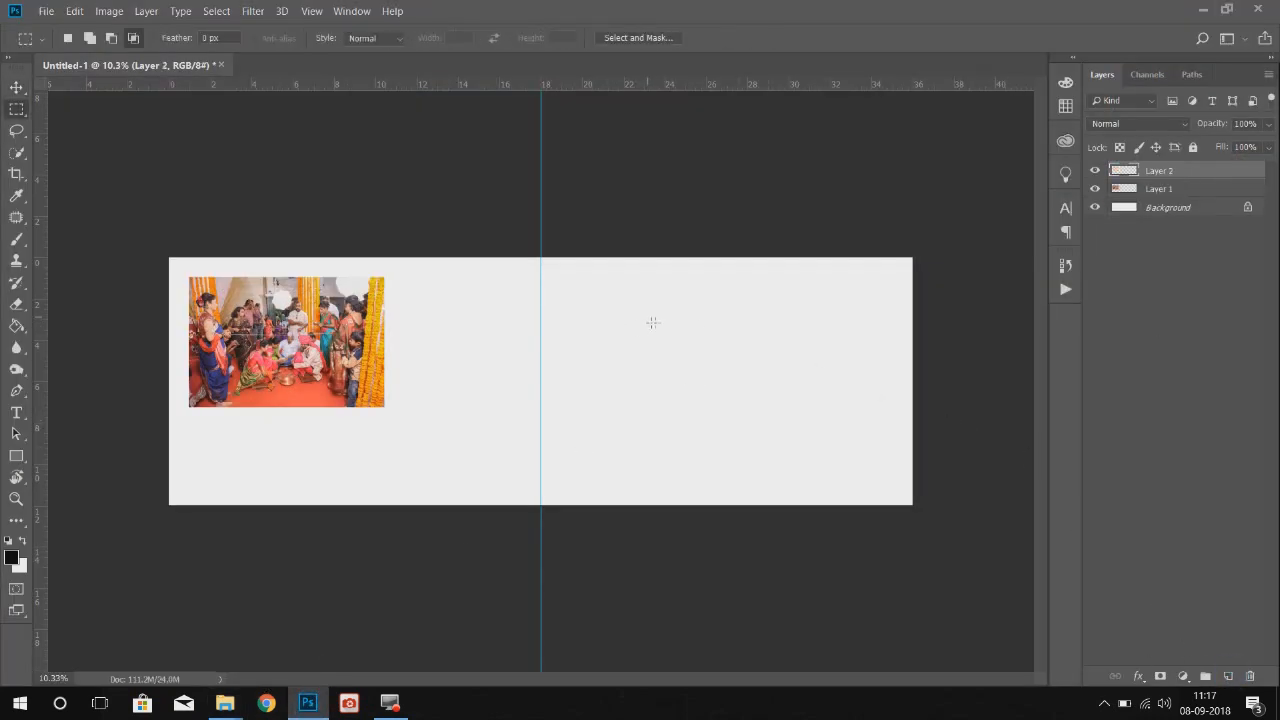
{"action": "key", "text": "ctrl+plus"}
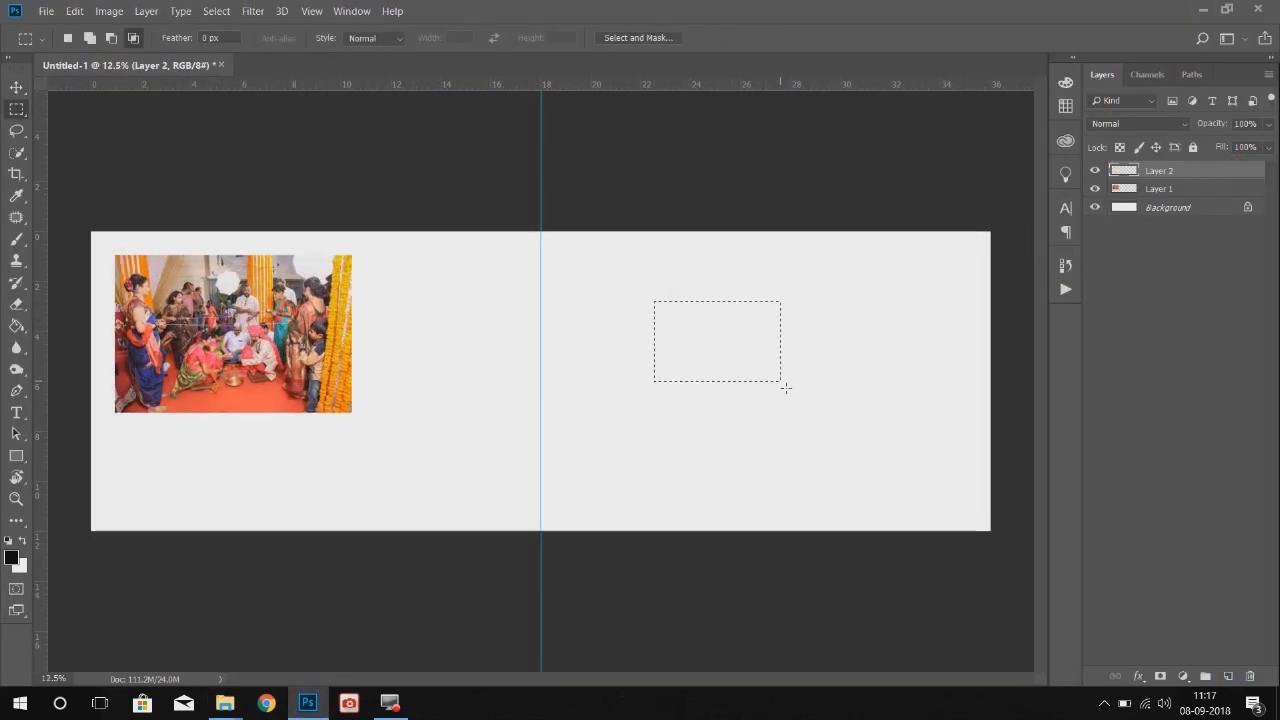
{"action": "key", "text": "alt+BackSpace"}
{"action": "key", "text": "v"}
{"action": "left_click_drag", "start_coordinate": [706, 344], "coordinate": [820, 431]}
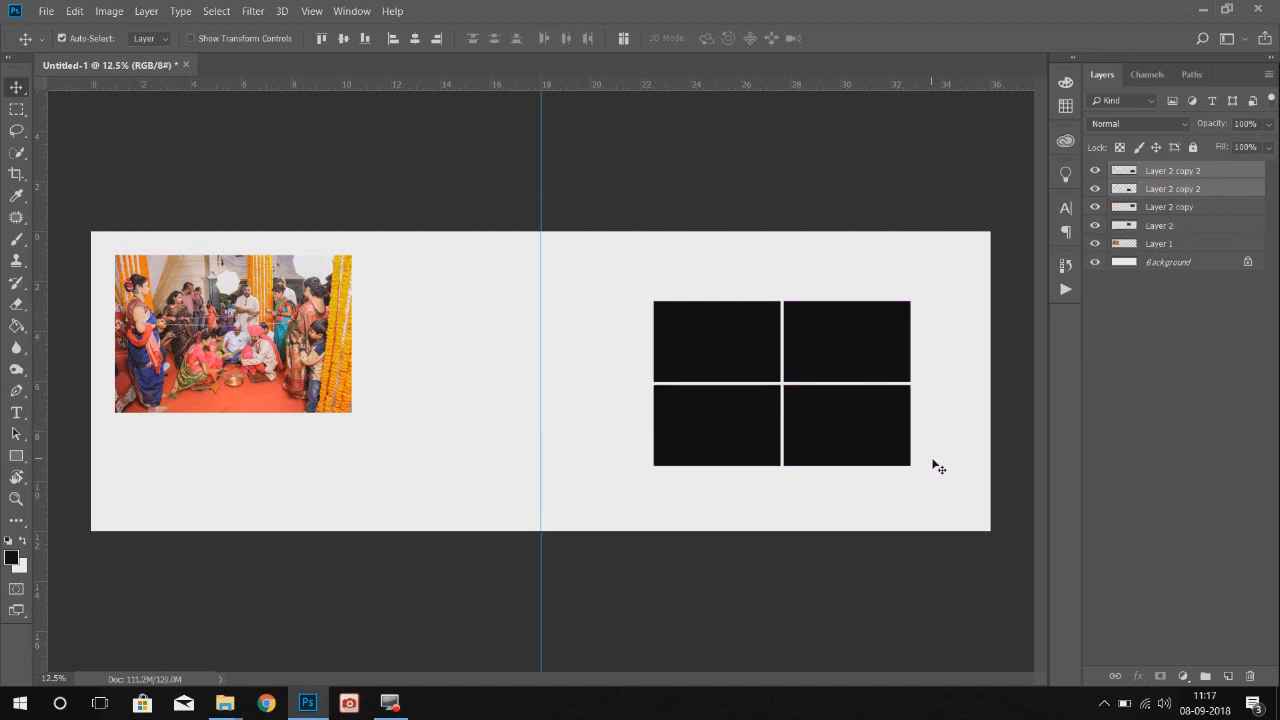
- Select all four black frames and move the grid together into the lower-right area of the spread
{"action": "left_click_drag", "start_coordinate": [933, 459], "coordinate": [723, 271]}
{"action": "left_click_drag", "start_coordinate": [840, 354], "coordinate": [896, 393]}
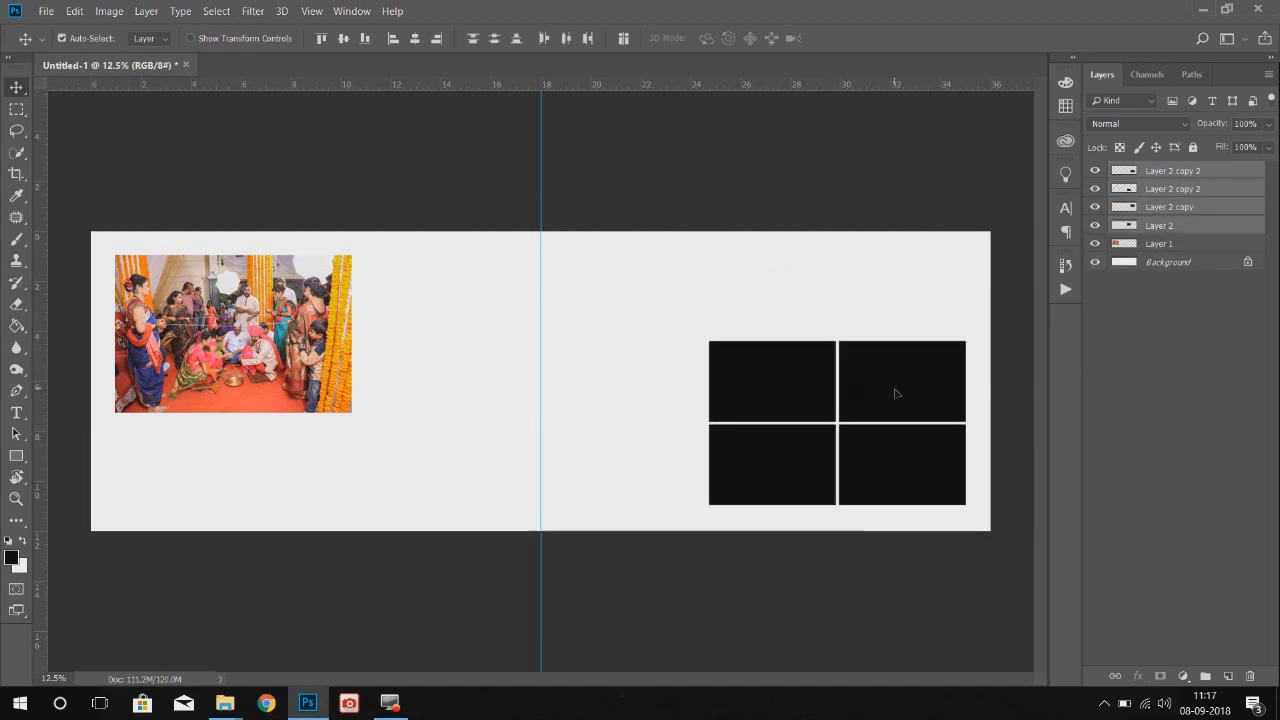
{"action": "left_click", "coordinate": [856, 181]}
- Open the photos Raw00388, Raw00403, Raw00409 and Raw00419 from the wedding photo folder as separate documents
{"action": "left_click", "coordinate": [226, 703]}
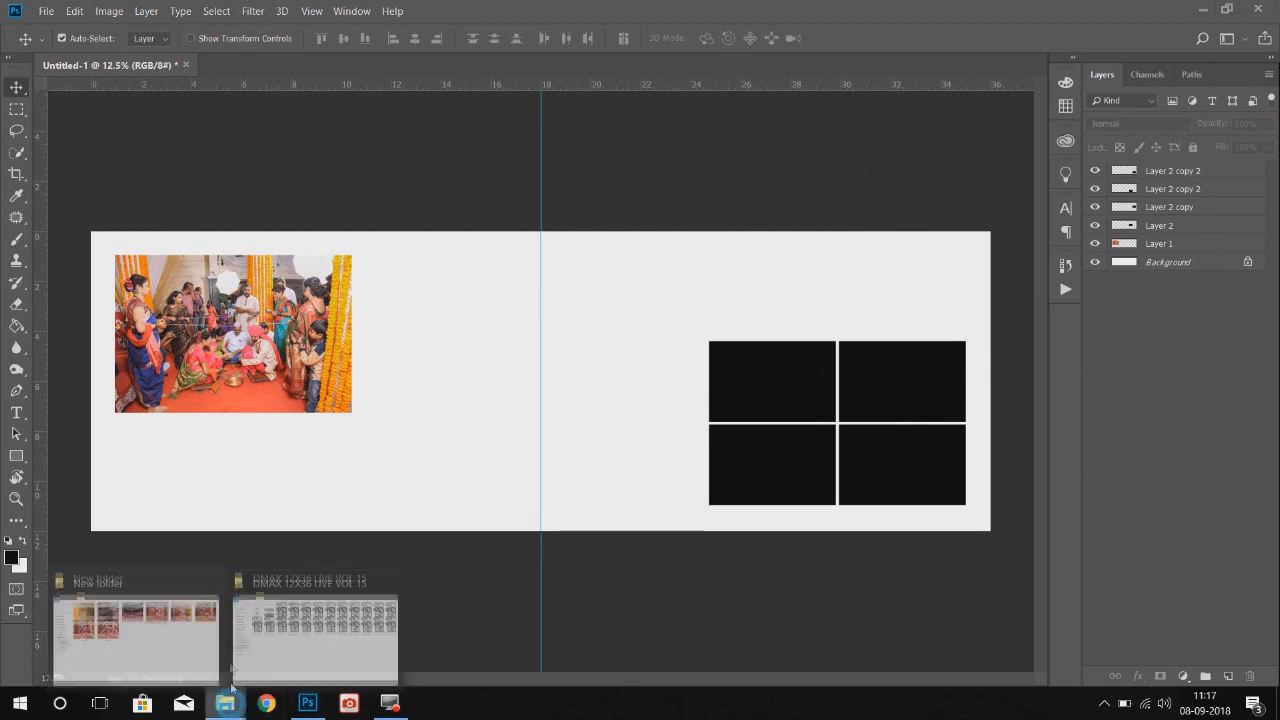
{"action": "left_click", "coordinate": [150, 645]}
{"action": "left_click", "coordinate": [1178, 132], "text": "ctrl"}
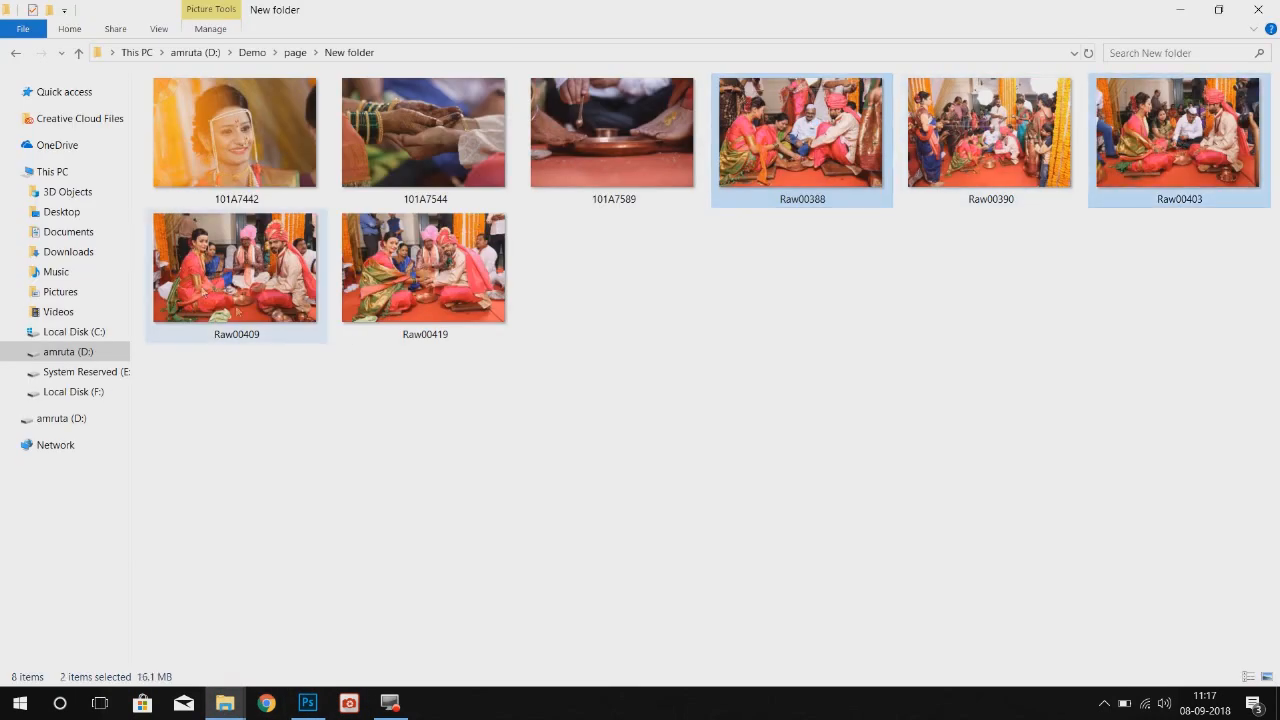
{"action": "left_click", "coordinate": [290, 266], "text": "ctrl"}
{"action": "left_click", "coordinate": [452, 268], "text": "ctrl"}
{"action": "left_click_drag", "start_coordinate": [452, 268], "coordinate": [683, 75]}
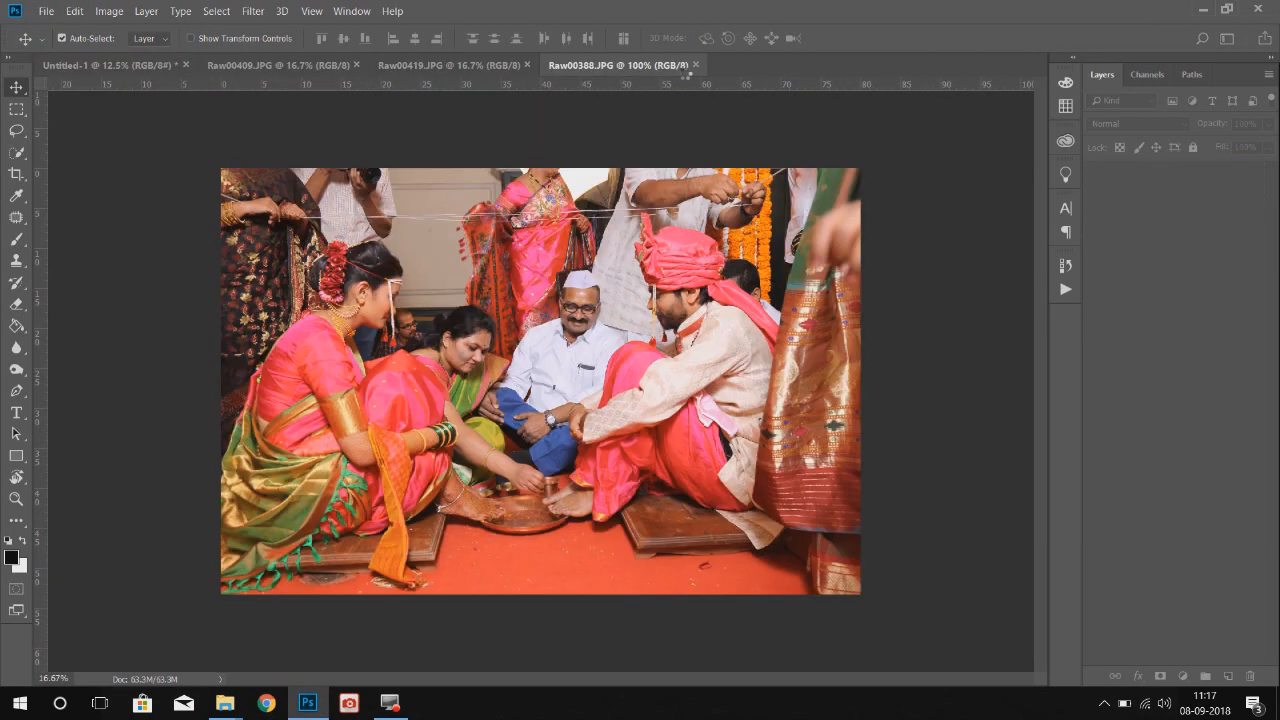
- Copy photo Raw00409, close its file, and paste it as a layer clipped to the grid's top-left frame
{"action": "left_click", "coordinate": [247, 65]}
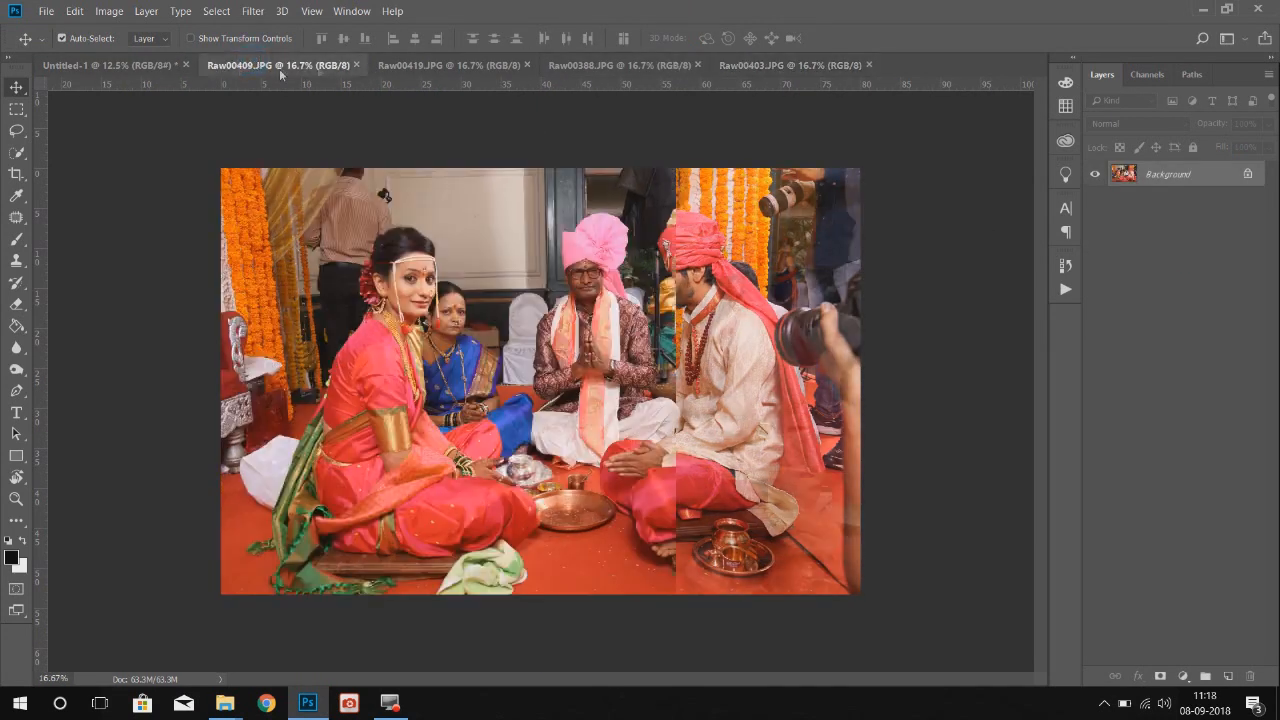
{"action": "key", "text": "ctrl+w"}
{"action": "left_click", "coordinate": [74, 67]}
{"action": "left_click", "coordinate": [797, 382]}
{"action": "scroll", "coordinate": [797, 382], "scroll_direction": "up", "scroll_amount": 4}
{"action": "key", "text": "ctrl+v"}
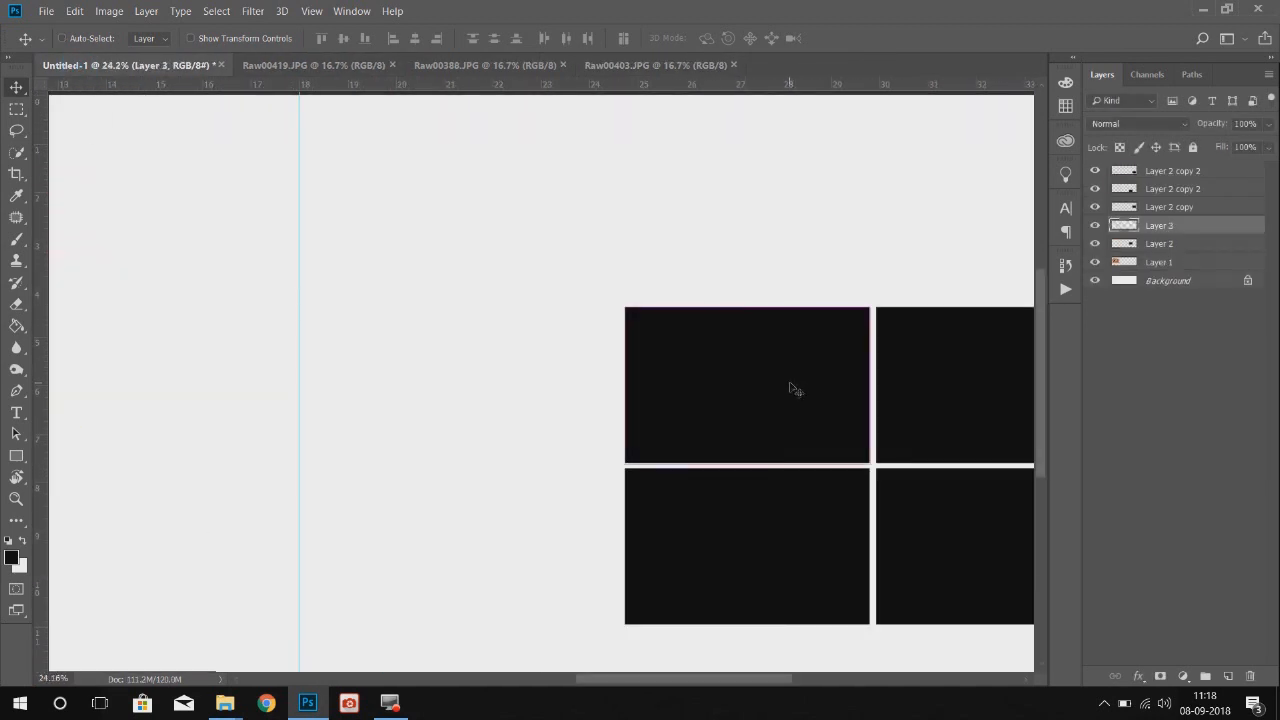
{"action": "key", "text": "ctrl+alt+g"}
- Scale and position the clipped photo to fill the top-left frame, and link it with its frame layer
{"action": "key", "text": "ctrl+0"}
{"action": "key", "text": "ctrl+t"}
{"action": "left_click_drag", "start_coordinate": [986, 152], "coordinate": [667, 303]}
{"action": "left_click_drag", "start_coordinate": [632, 361], "coordinate": [781, 344]}
{"action": "scroll", "coordinate": [819, 294], "scroll_direction": "up", "scroll_amount": 2}
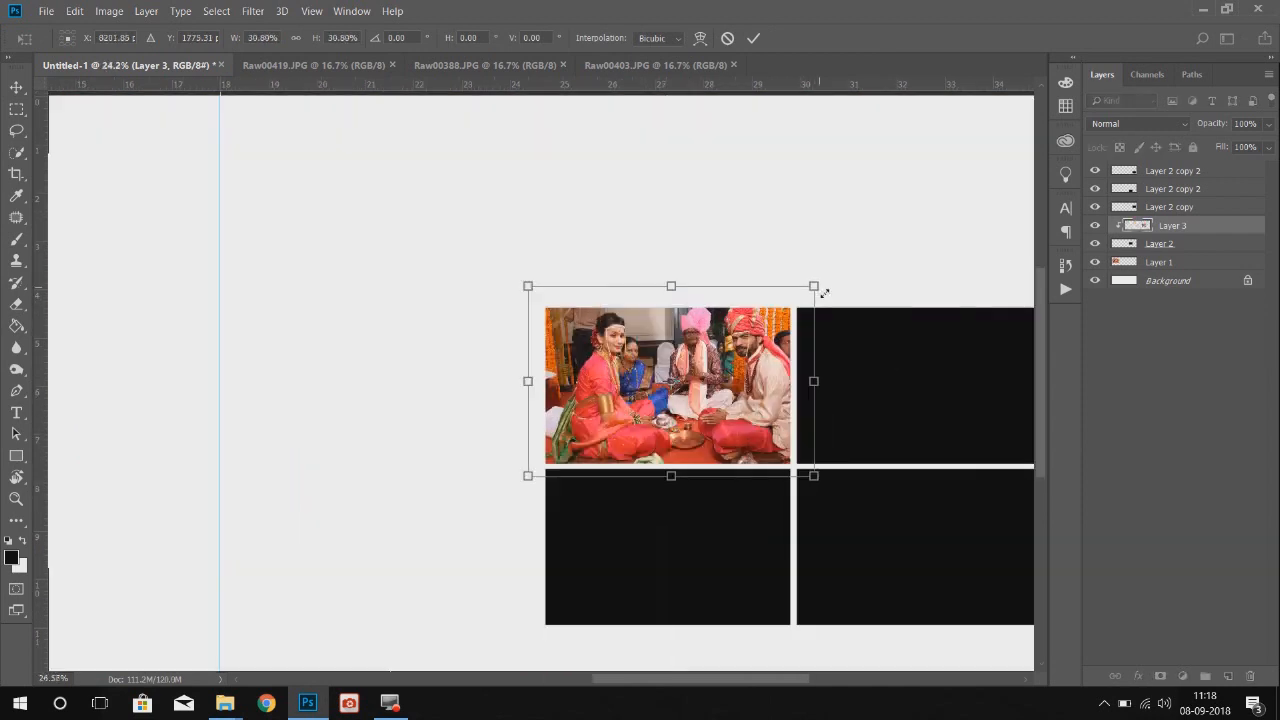
{"action": "scroll", "coordinate": [823, 292], "scroll_direction": "up", "scroll_amount": 1}
{"action": "left_click_drag", "start_coordinate": [820, 287], "coordinate": [793, 305]}
{"action": "left_click_drag", "start_coordinate": [482, 506], "coordinate": [480, 512]}
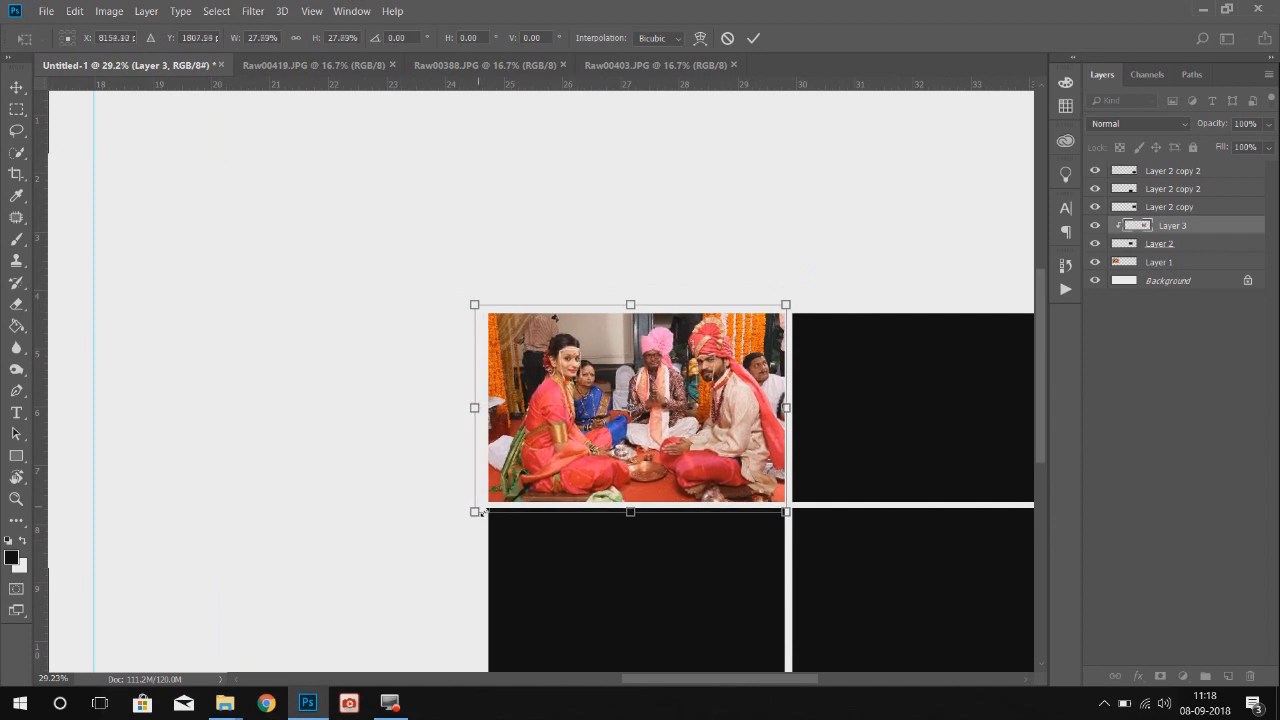
{"action": "key", "text": "Return"}
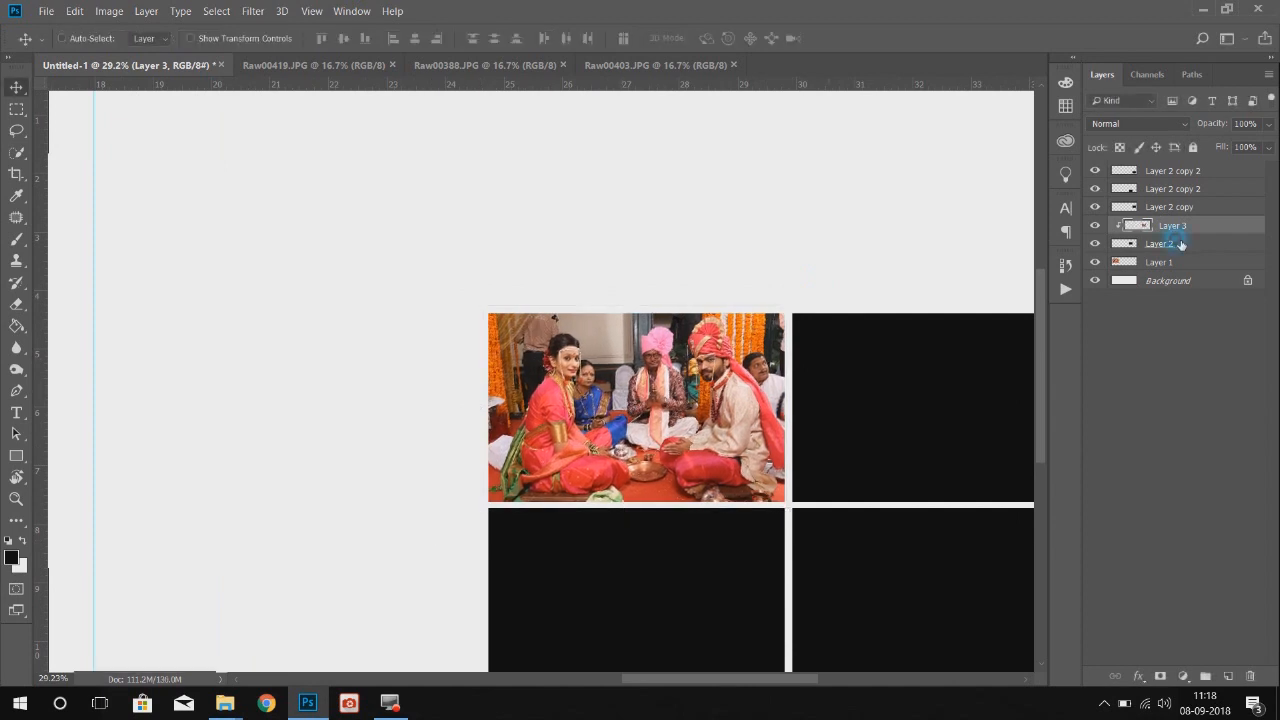
{"action": "left_click", "coordinate": [1181, 244], "text": "shift"}
{"action": "left_click", "coordinate": [1115, 677]}
- Copy photo Raw00388, close its file, and paste it as a layer clipped to the grid's top-right frame
{"action": "left_click_drag", "start_coordinate": [906, 414], "coordinate": [633, 343]}
{"action": "left_click", "coordinate": [633, 343], "text": "ctrl"}
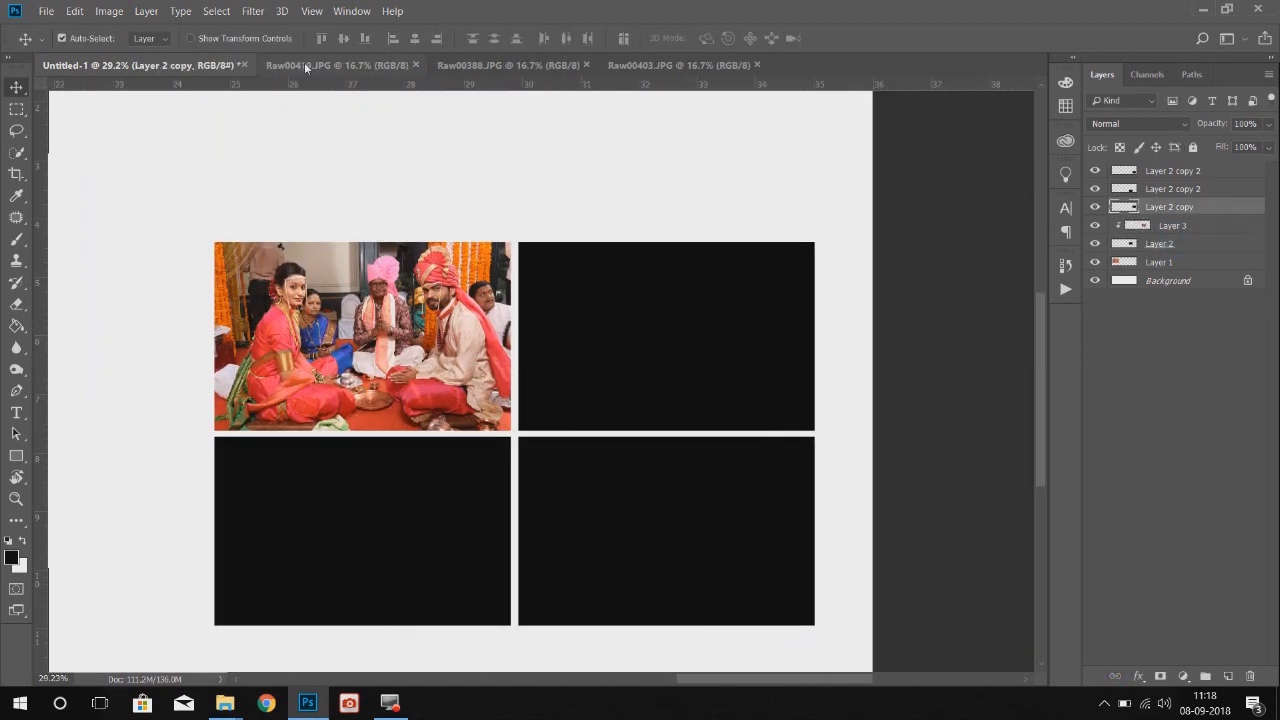
{"action": "left_click", "coordinate": [304, 66]}
{"action": "left_click", "coordinate": [513, 68]}
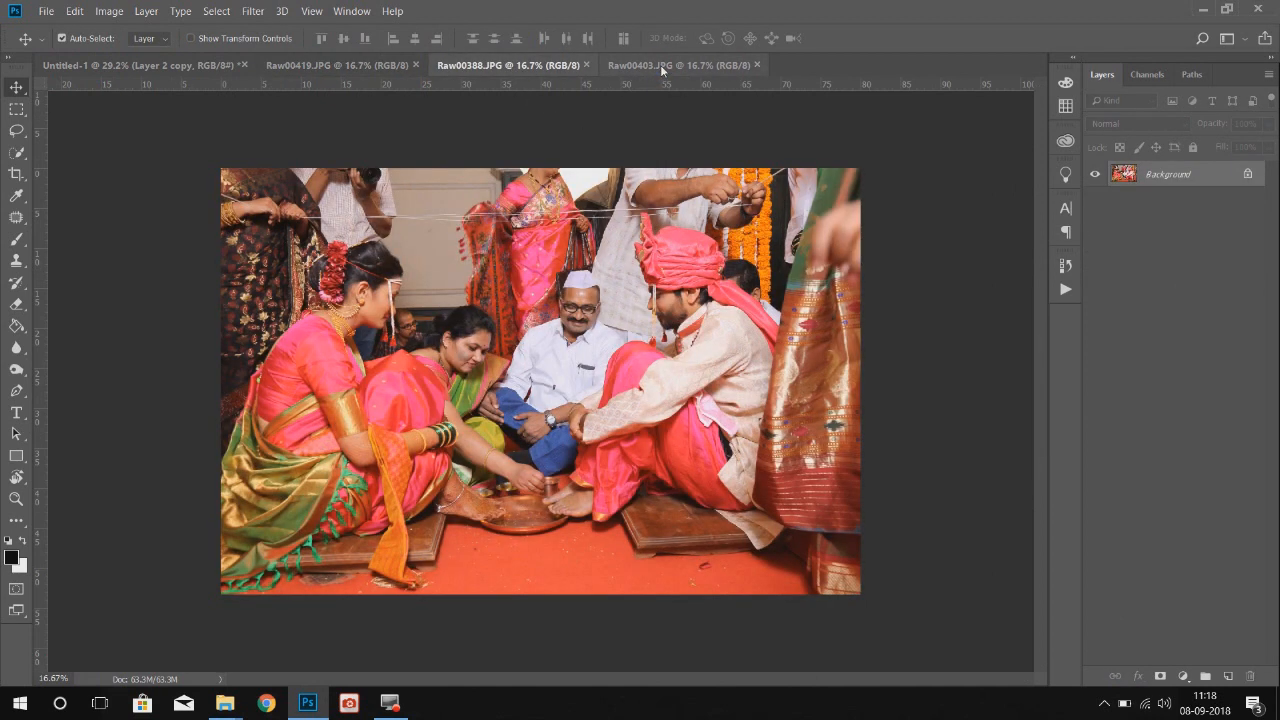
{"action": "left_click", "coordinate": [660, 64]}
{"action": "left_click", "coordinate": [580, 65]}
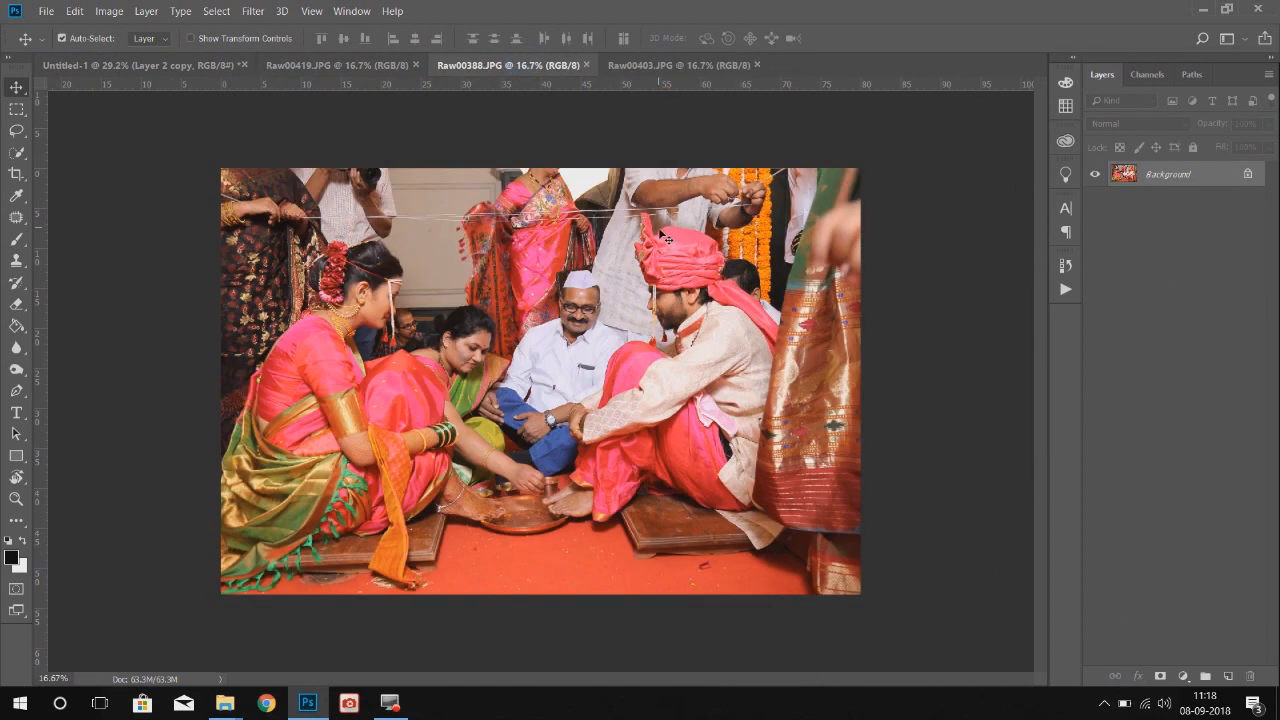
{"action": "key", "text": "ctrl+w"}
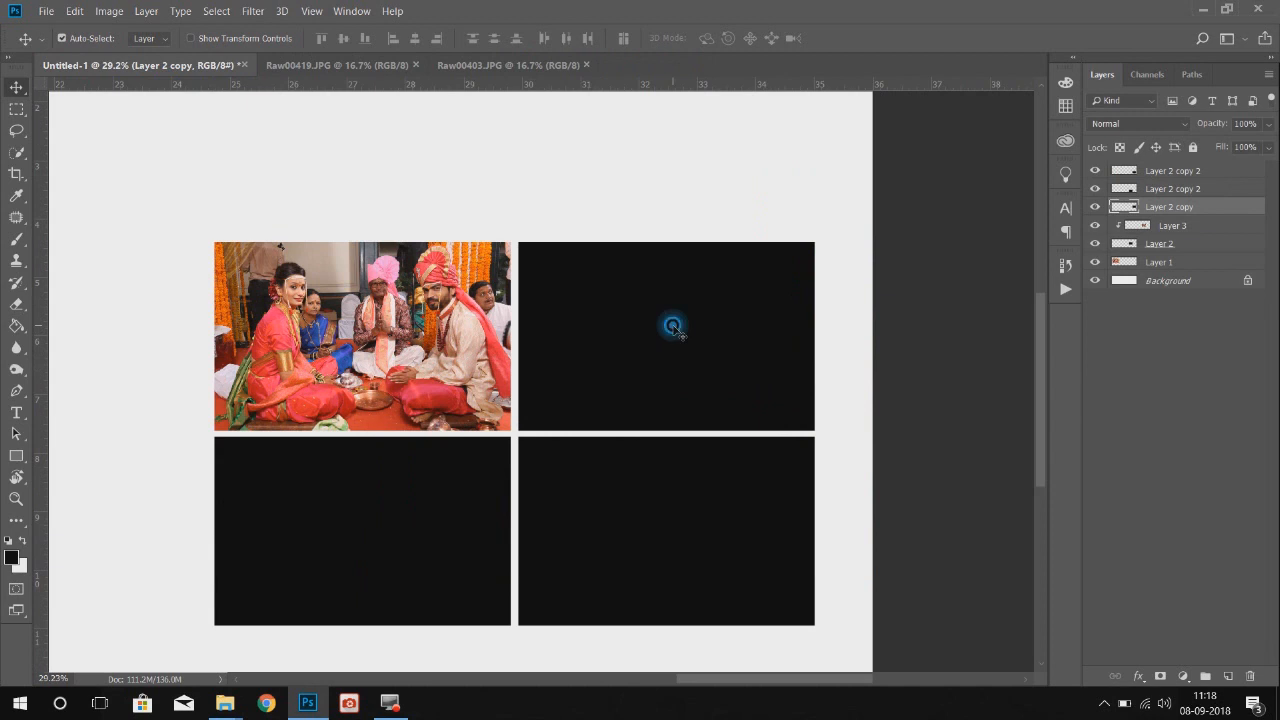
{"action": "key", "text": "ctrl+v"}
{"action": "key", "text": "ctrl+alt+g"}
- Scale down and position the clipped Raw00388 photo so it fills the top-right frame
{"action": "key", "text": "ctrl+t"}
{"action": "left_click_drag", "start_coordinate": [871, 357], "coordinate": [568, 337]}
{"action": "left_click_drag", "start_coordinate": [528, 298], "coordinate": [787, 302]}
{"action": "left_click_drag", "start_coordinate": [818, 440], "coordinate": [830, 446]}
{"action": "key", "text": "Return"}
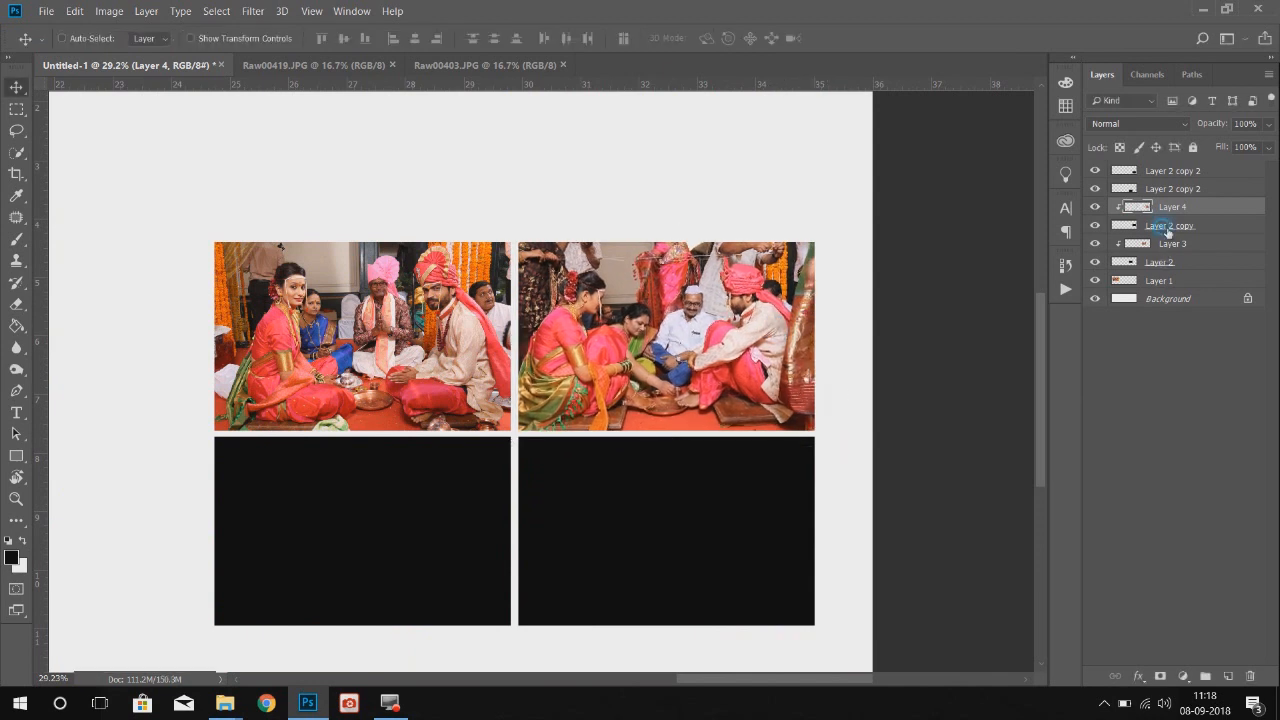
{"action": "left_click", "coordinate": [1168, 226]}
- Copy photo Raw00419, close its file, and paste it as a layer clipped to the grid's bottom-left frame
{"action": "left_click", "coordinate": [471, 506]}
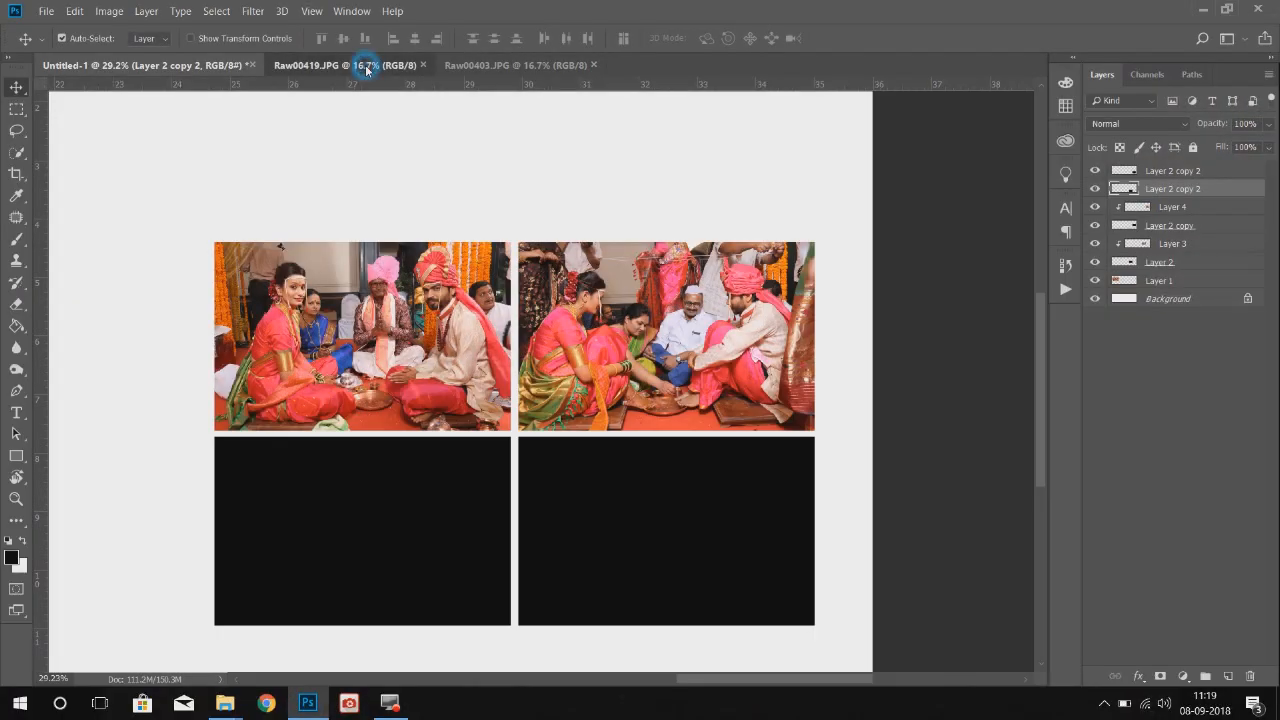
{"action": "left_click", "coordinate": [357, 64]}
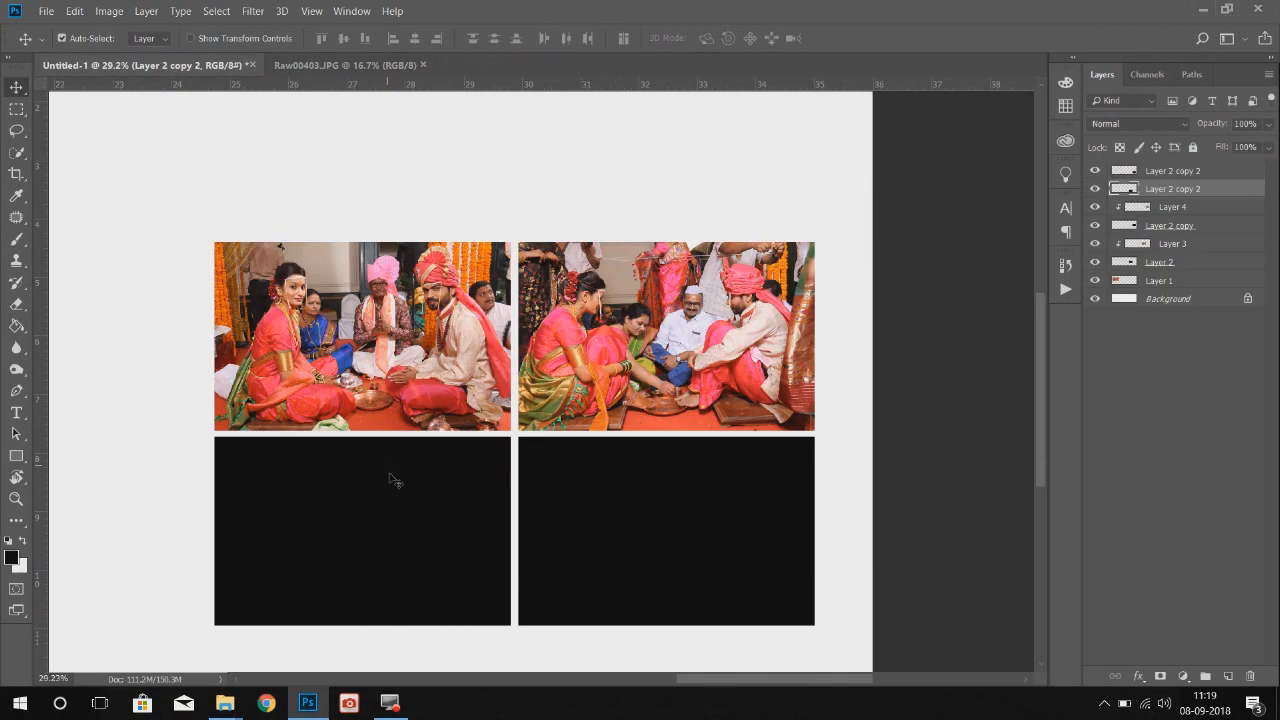
{"action": "left_click_drag", "start_coordinate": [391, 480], "coordinate": [393, 483]}
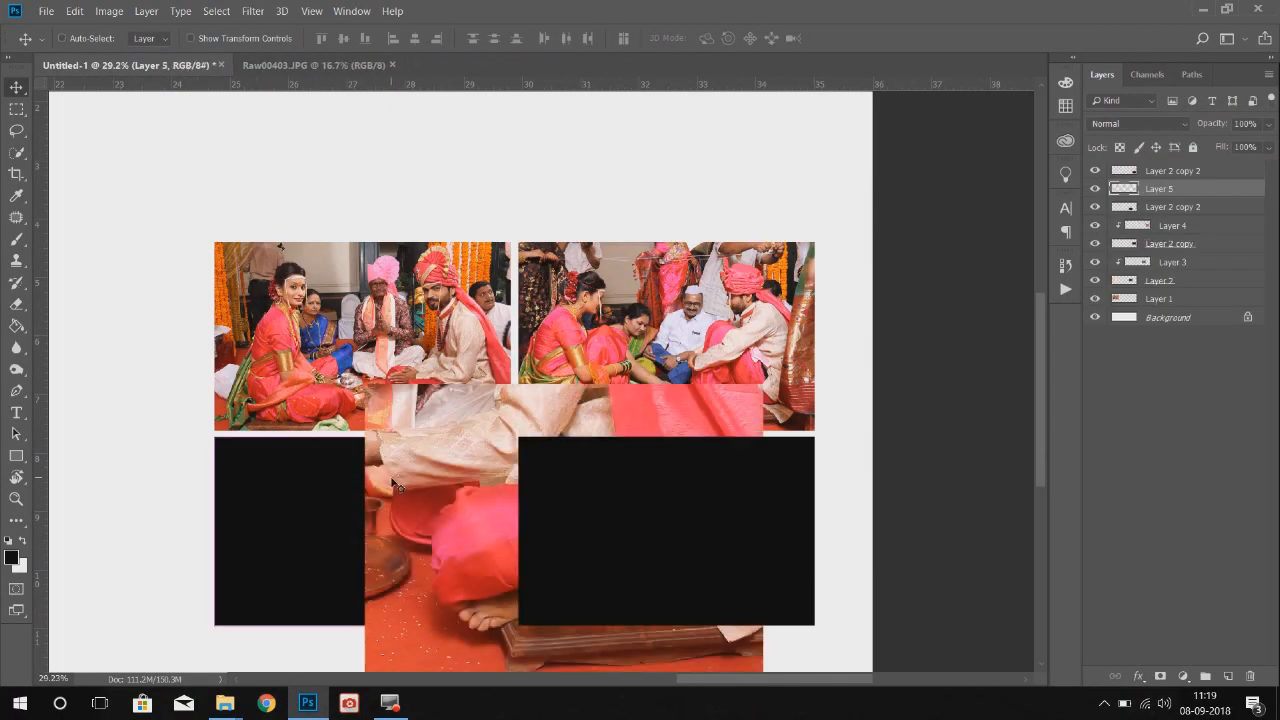
{"action": "key", "text": "ctrl+alt+g"}
- Scale, slightly rotate and position the clipped Raw00419 photo to fill the bottom-left frame, and link it with its frame layer
{"action": "key", "text": "ctrl+t"}
{"action": "key", "text": "ctrl+shift+t"}
{"action": "left_click_drag", "start_coordinate": [679, 403], "coordinate": [369, 589]}
{"action": "left_click_drag", "start_coordinate": [571, 567], "coordinate": [584, 561]}
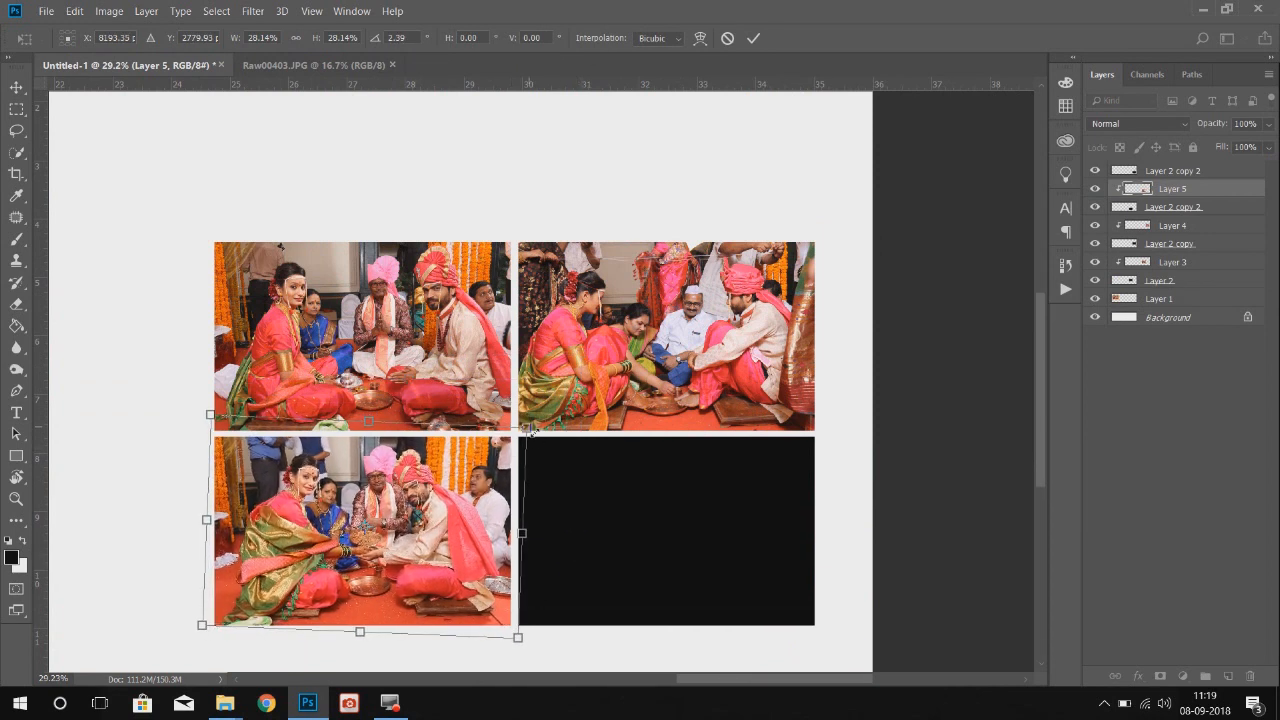
{"action": "left_click_drag", "start_coordinate": [201, 625], "coordinate": [197, 625]}
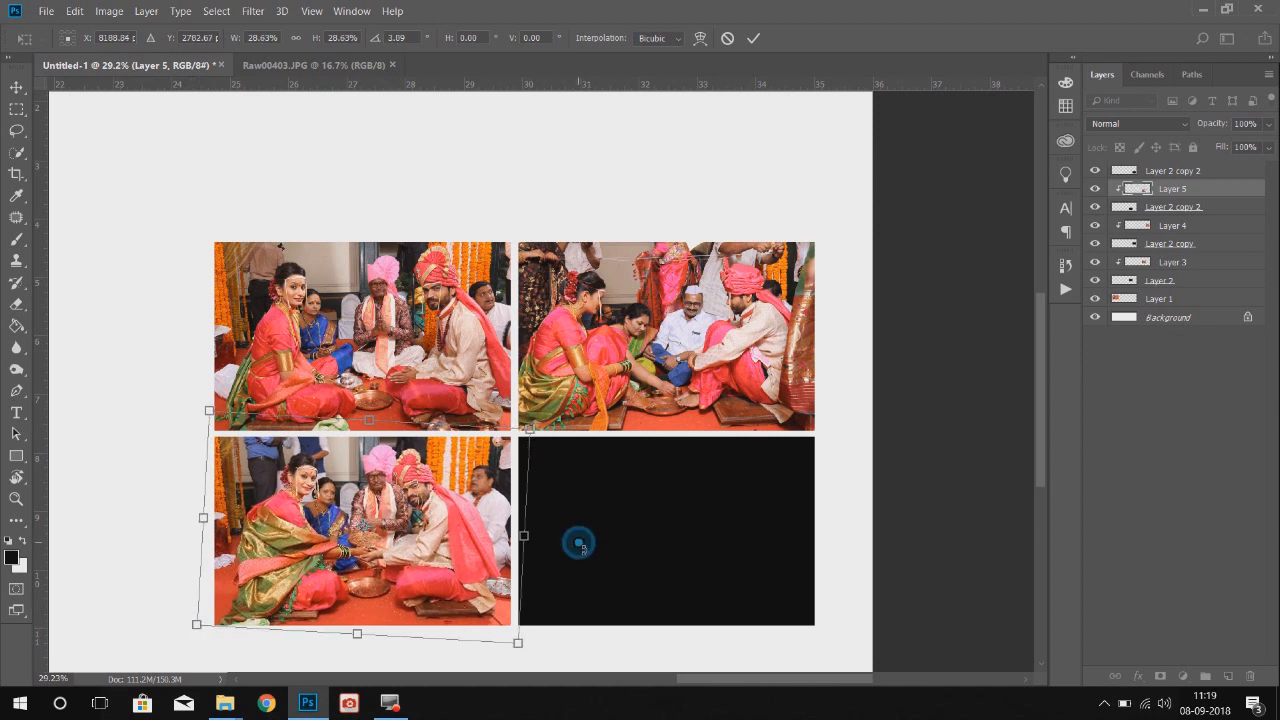
{"action": "key", "text": "Return"}
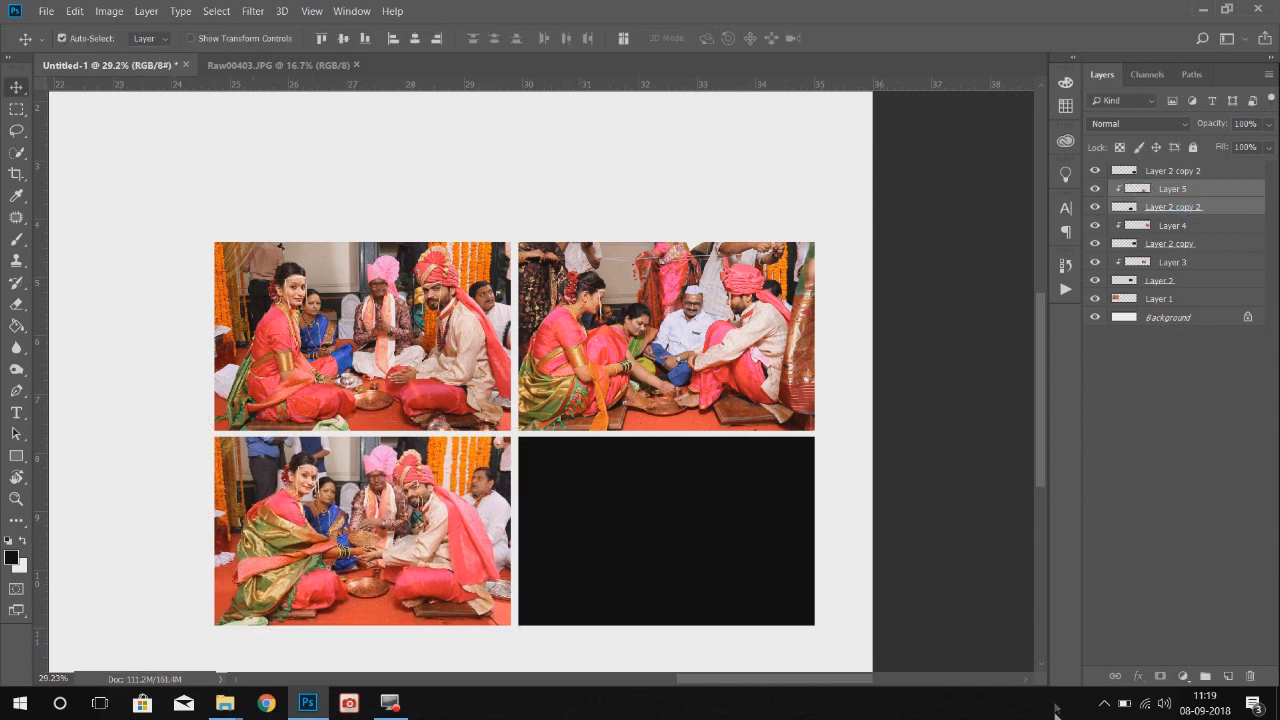
- Copy photo Raw00403, close its file, and paste it as a layer clipped to the grid's bottom-right frame
{"action": "left_click", "coordinate": [312, 64]}
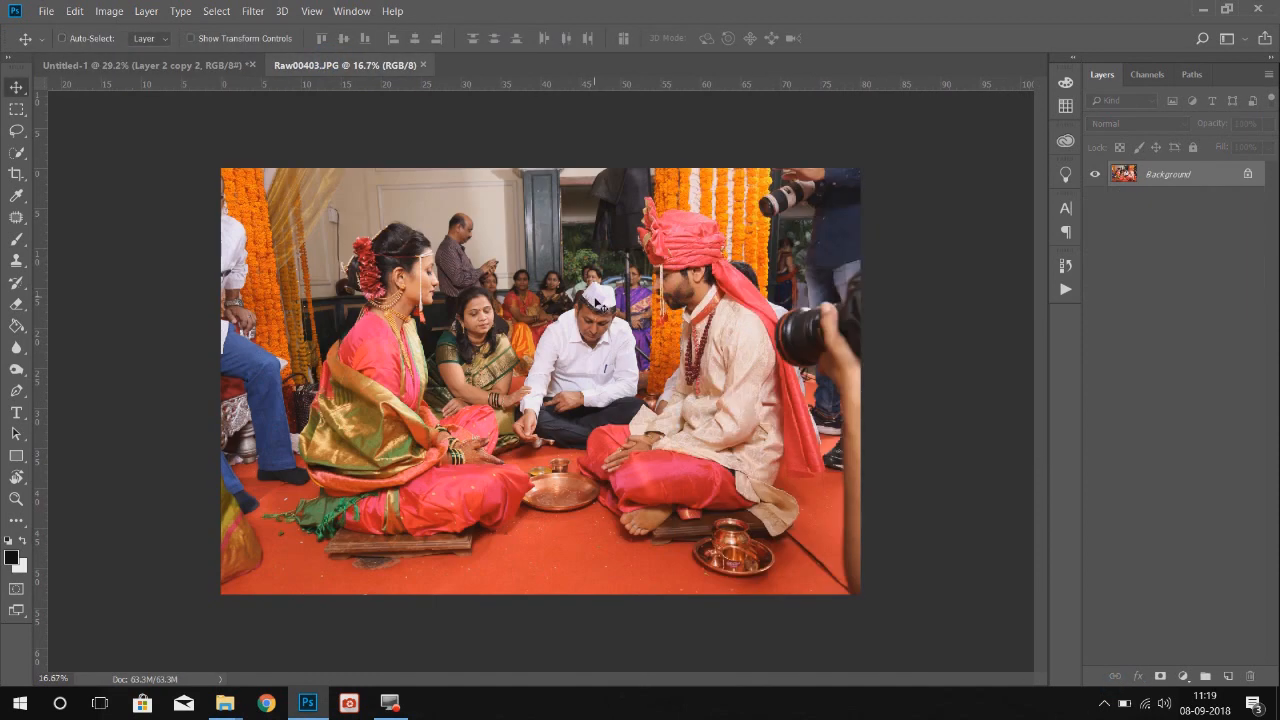
{"action": "key", "text": "ctrl+w"}
{"action": "key", "text": "ctrl+v"}
{"action": "key", "text": "ctrl+alt+g"}
- Repeat the last transform on the clipped Raw00403 photo, position it over the bottom-right frame, and link it with its frame layer
{"action": "key", "text": "ctrl+t"}
{"action": "key", "text": "ctrl+shift+t"}
{"action": "left_click_drag", "start_coordinate": [500, 494], "coordinate": [799, 501]}
{"action": "key", "text": "Return"}
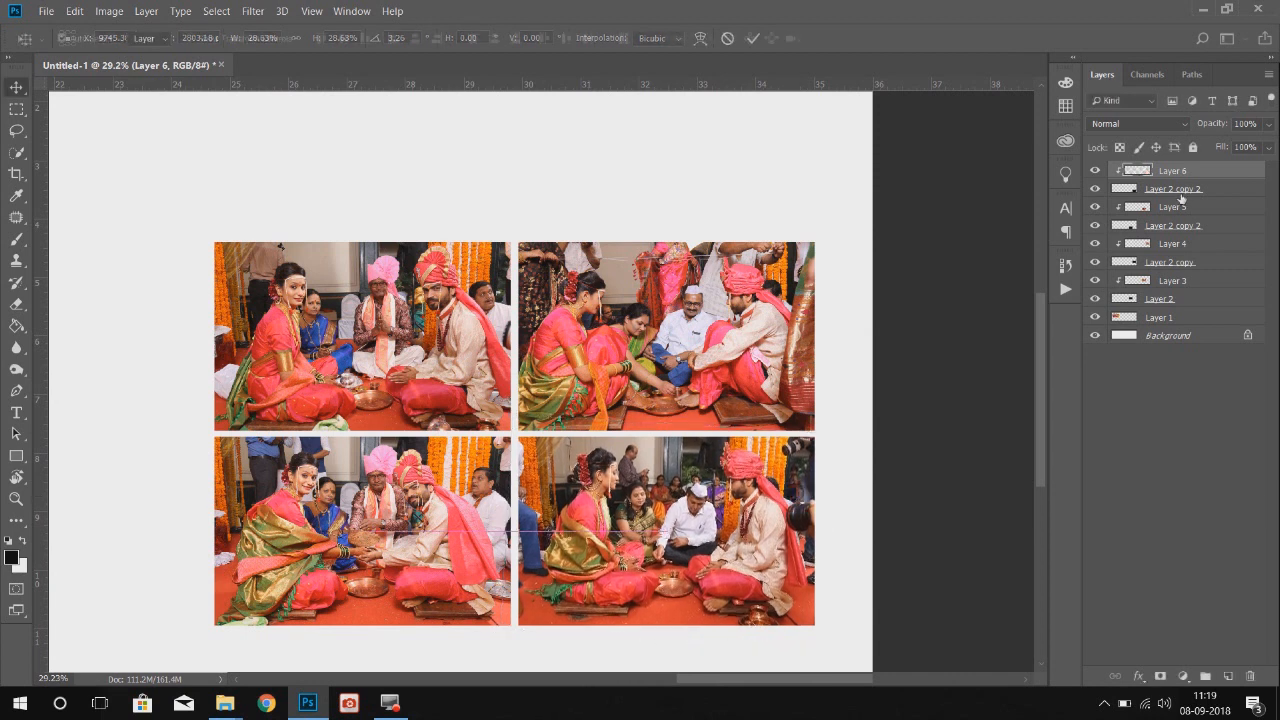
{"action": "left_click", "coordinate": [1178, 190], "text": "shift"}
{"action": "left_click", "coordinate": [1115, 676]}
{"action": "key", "text": "ctrl+0"}
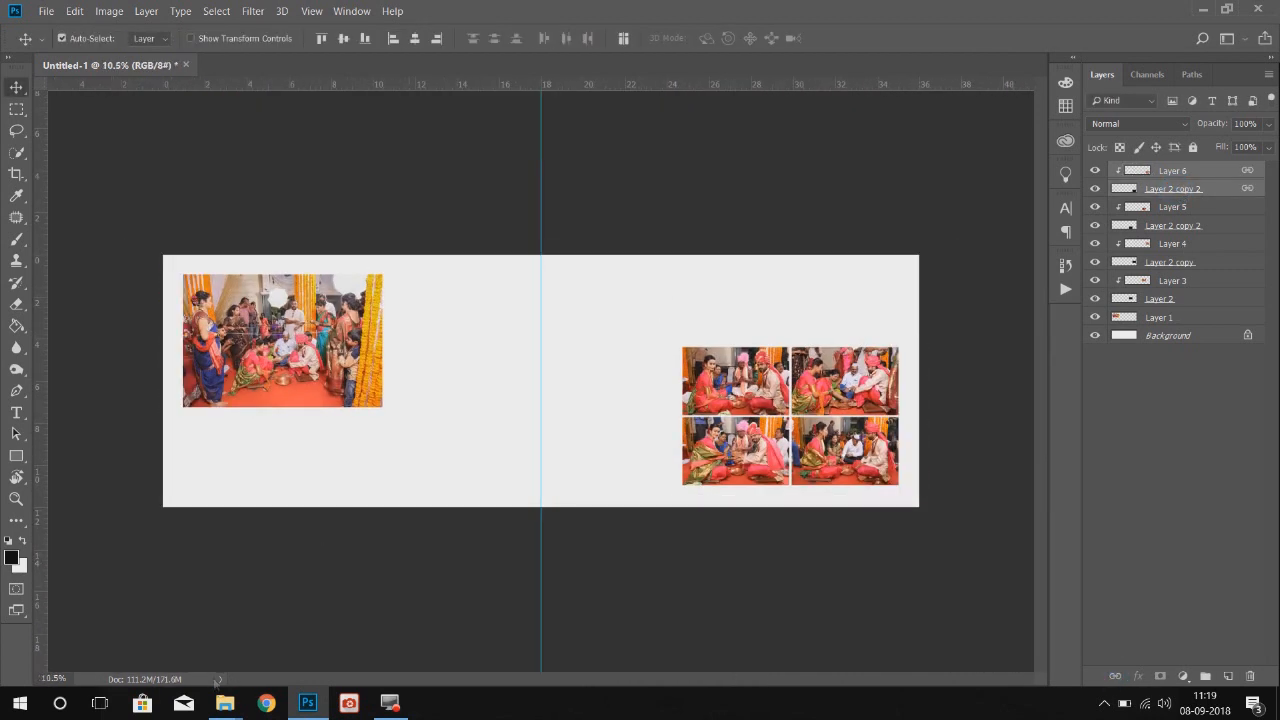
- Open photo 101A7442 from the wedding photo folder as a separate document
{"action": "left_click", "coordinate": [218, 703]}
{"action": "left_click", "coordinate": [174, 633]}
{"action": "left_click", "coordinate": [236, 130]}
{"action": "left_click_drag", "start_coordinate": [236, 130], "coordinate": [695, 72]}
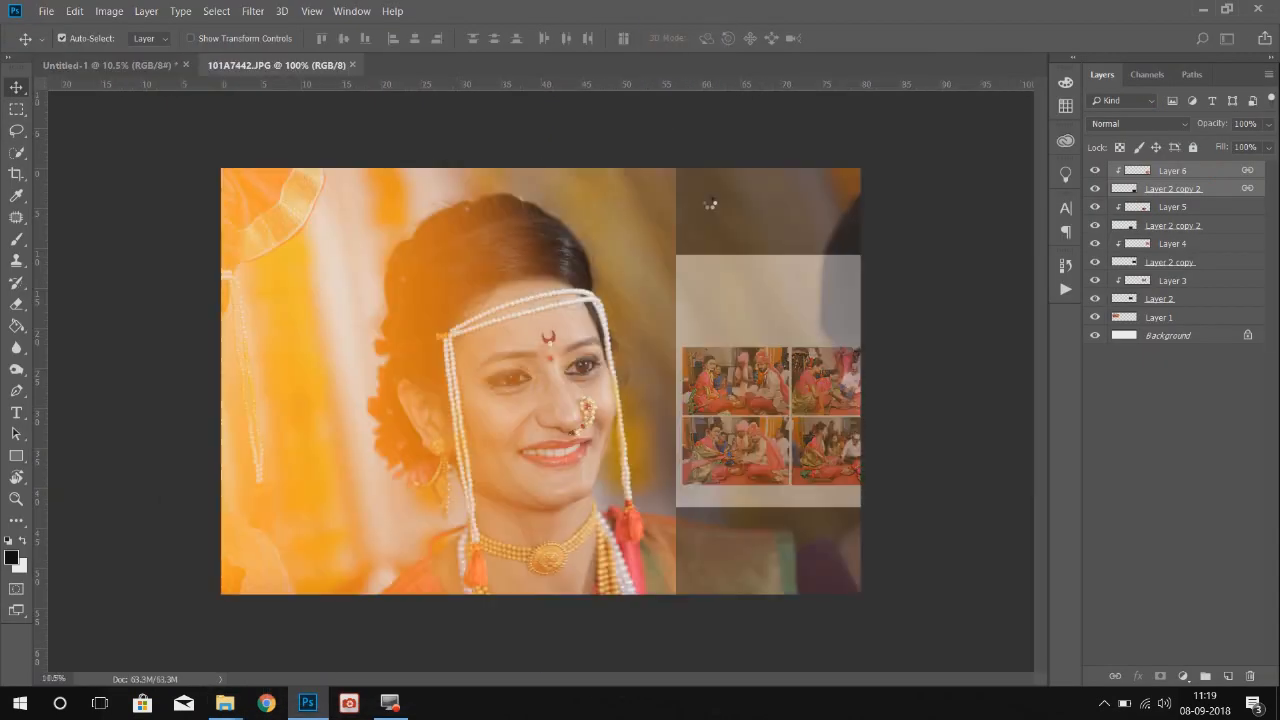
- Run Wedding PS Action 1 on the bridal portrait and toggle its effect group to compare before and after
{"action": "left_click", "coordinate": [1065, 289]}
{"action": "left_click", "coordinate": [926, 396]}
{"action": "left_click", "coordinate": [946, 520]}
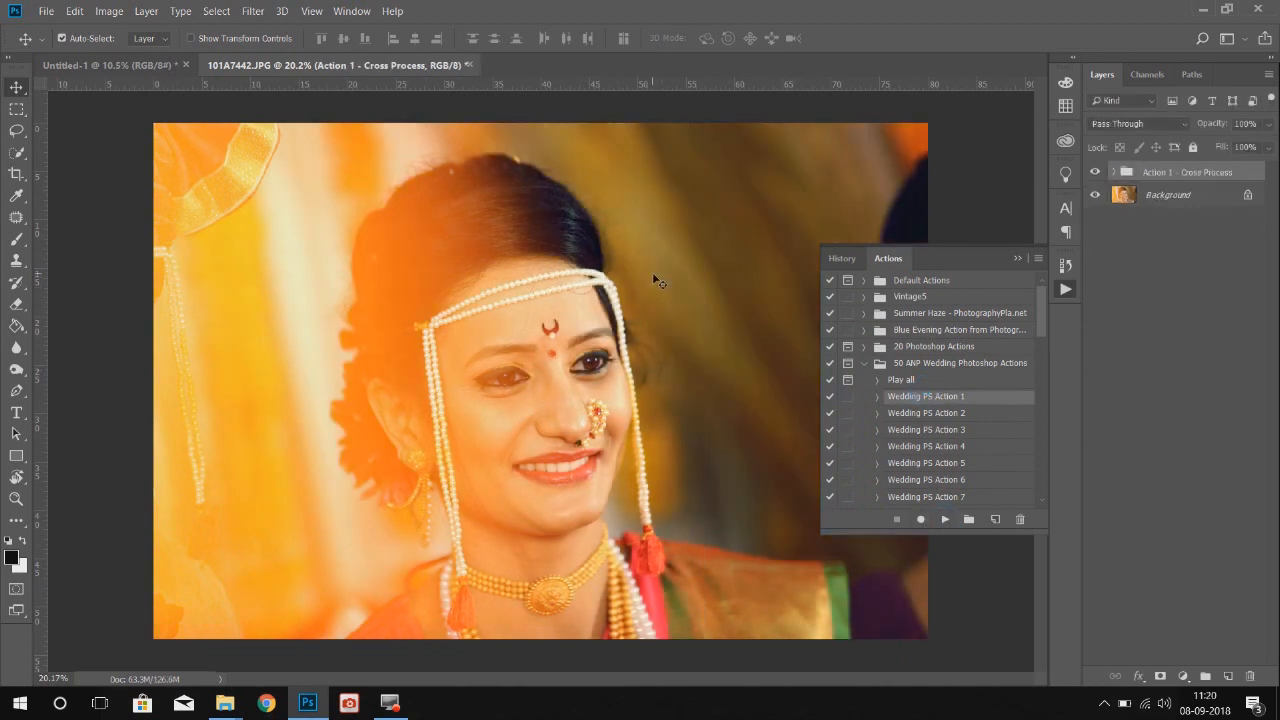
{"action": "left_click", "coordinate": [1096, 174]}
{"action": "left_click", "coordinate": [1096, 174]}
{"action": "left_click", "coordinate": [1096, 174]}
{"action": "left_click", "coordinate": [1096, 174]}
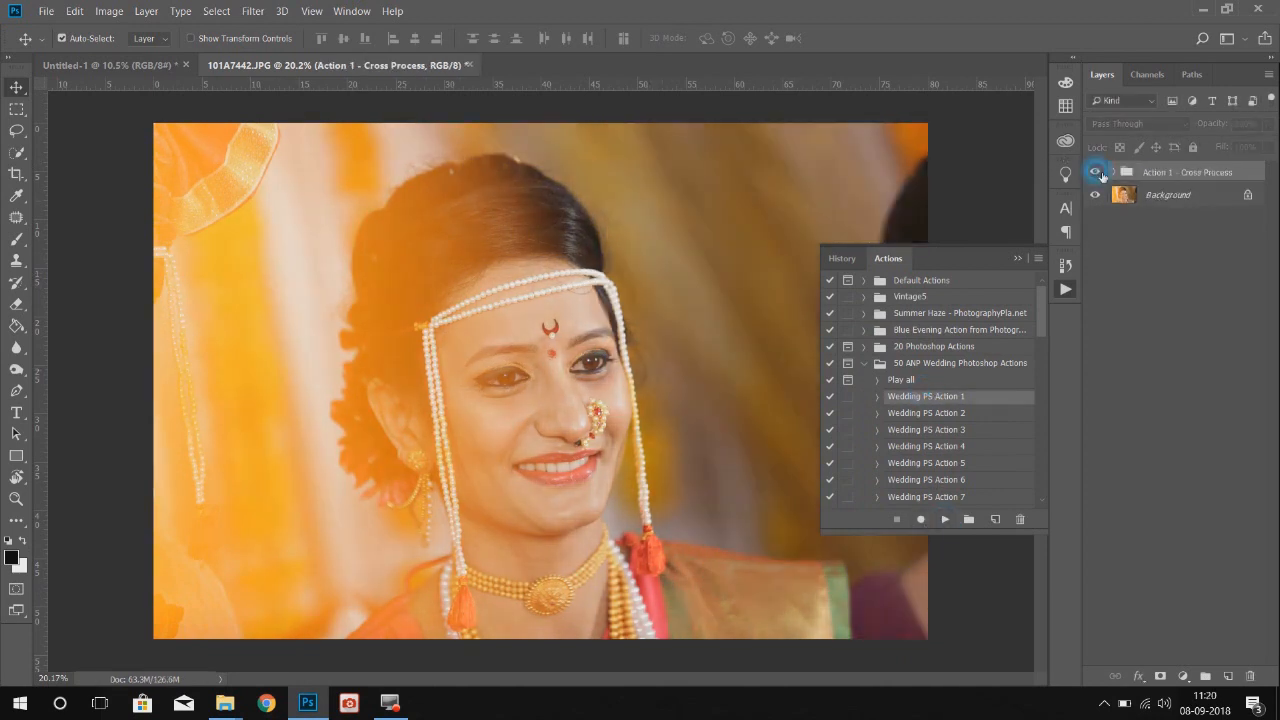
{"action": "left_click", "coordinate": [1017, 259]}
- Merge the Action 1 - Cross Process group with the Background, copy the portrait, and close its file
{"action": "left_click", "coordinate": [1153, 197]}
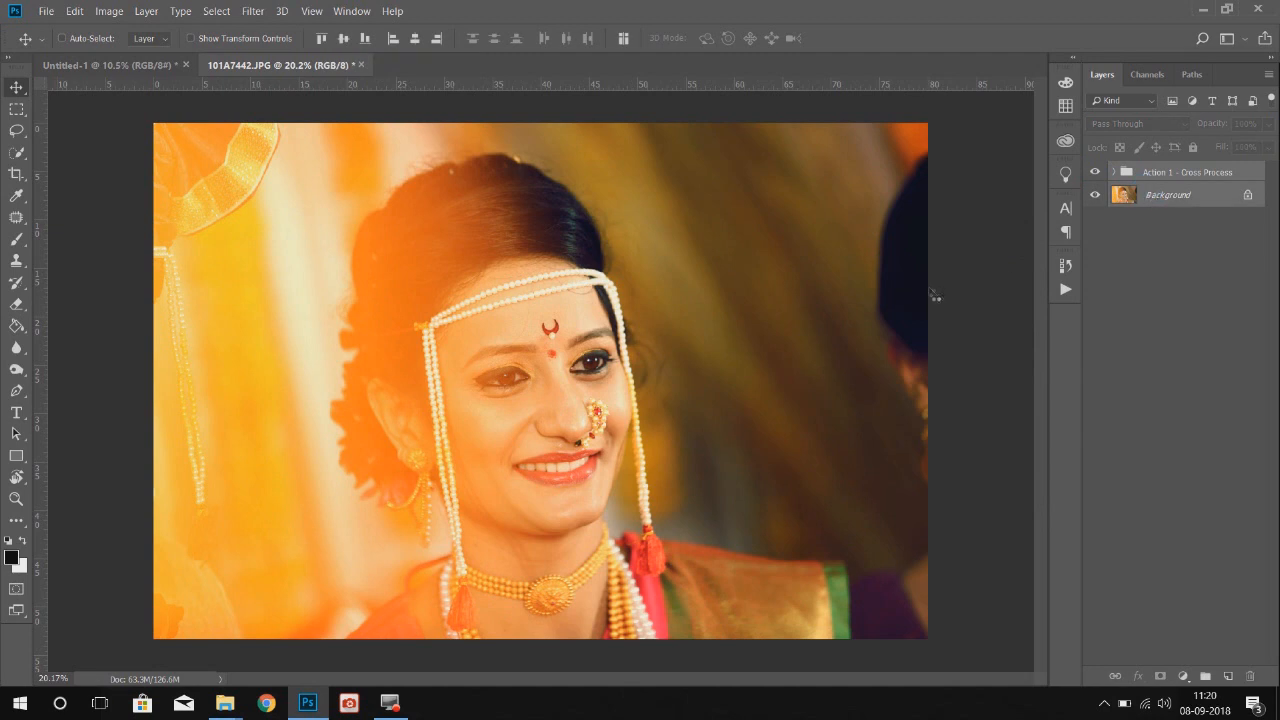
{"action": "key", "text": "ctrl+shift+e"}
{"action": "key", "text": "ctrl+w"}
{"action": "left_click", "coordinate": [672, 276]}
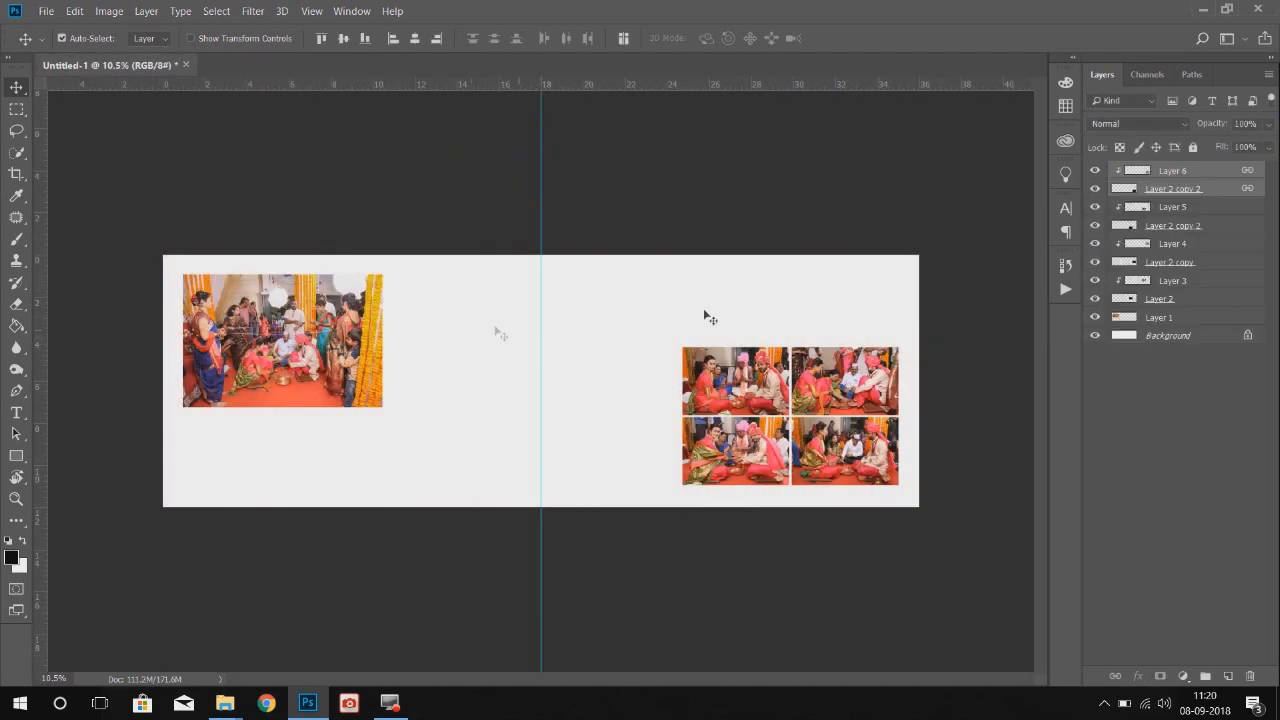
- Move the large ceremony photo aside and paste the bridal portrait just above the Background, scaled to the spread's full height
{"action": "left_click_drag", "start_coordinate": [316, 308], "coordinate": [581, 313]}
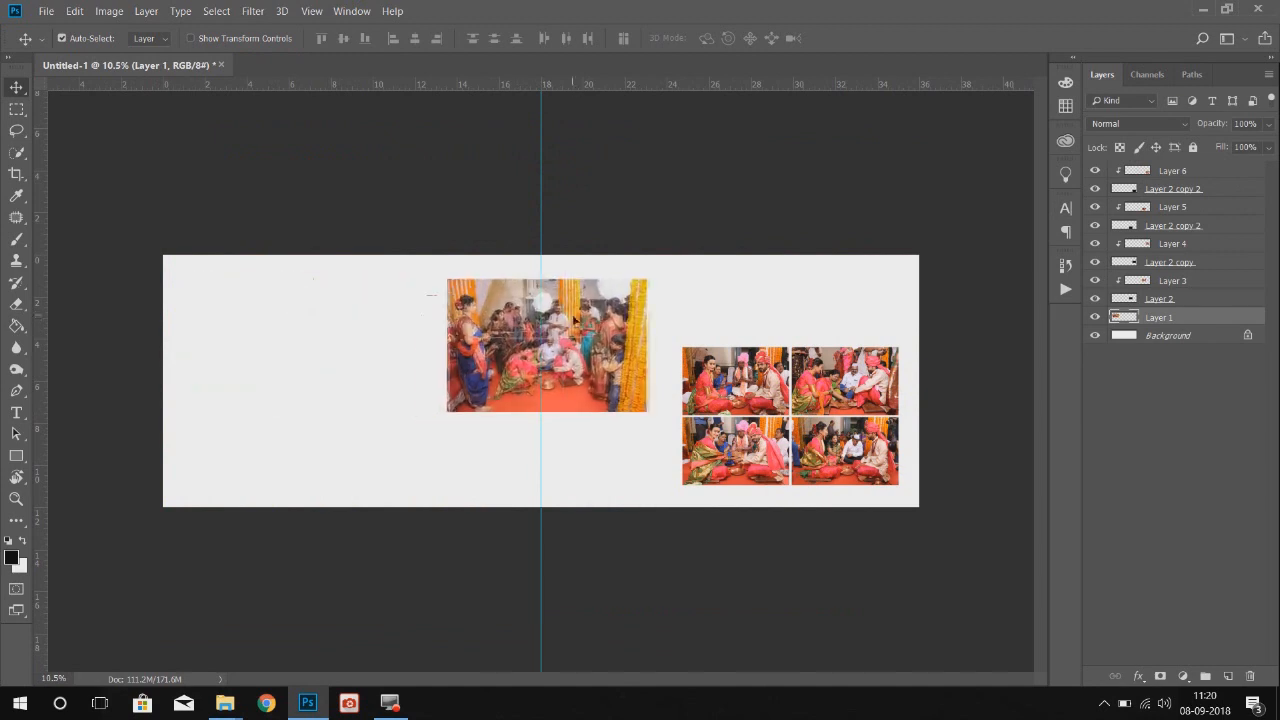
{"action": "left_click", "coordinate": [1159, 341]}
{"action": "key", "text": "ctrl+v"}
{"action": "key", "text": "ctrl+t"}
{"action": "left_click_drag", "start_coordinate": [656, 362], "coordinate": [555, 346]}
{"action": "left_click_drag", "start_coordinate": [651, 240], "coordinate": [651, 245]}
{"action": "double_click", "coordinate": [610, 257]}
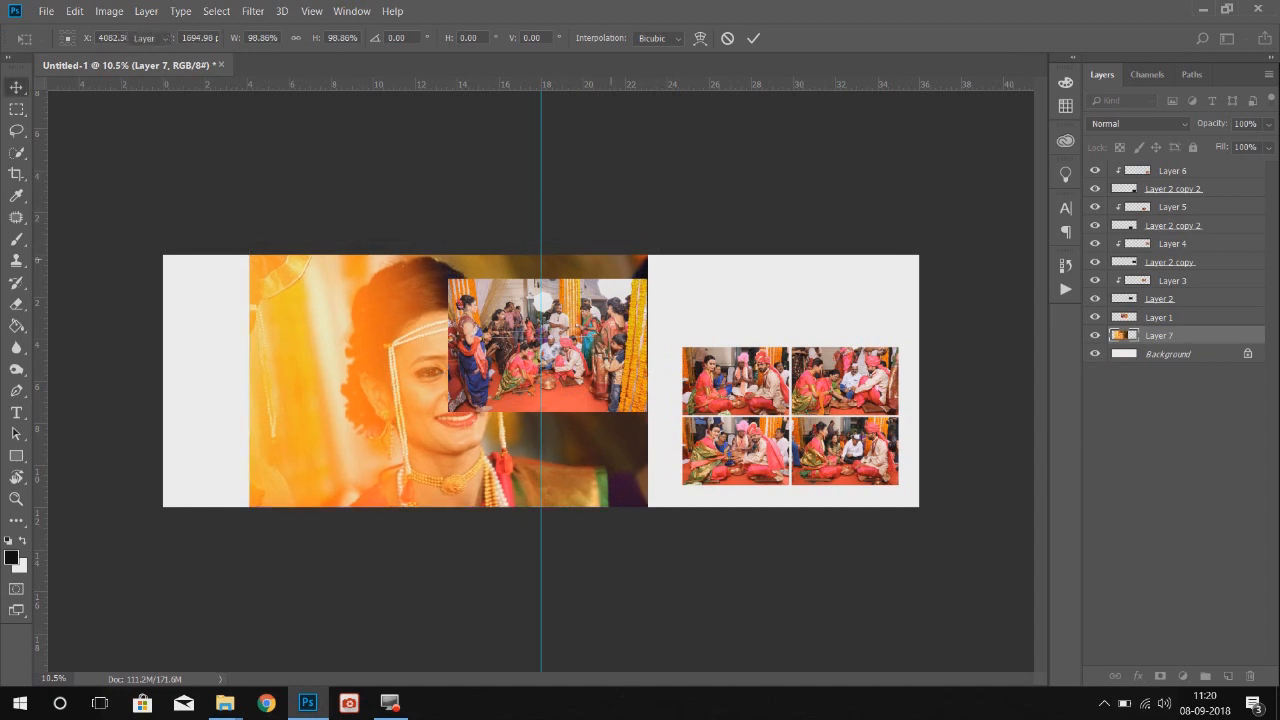
- Move the large ceremony photo to the spread's lower-left area and scale it down
{"action": "left_click_drag", "start_coordinate": [505, 345], "coordinate": [237, 417]}
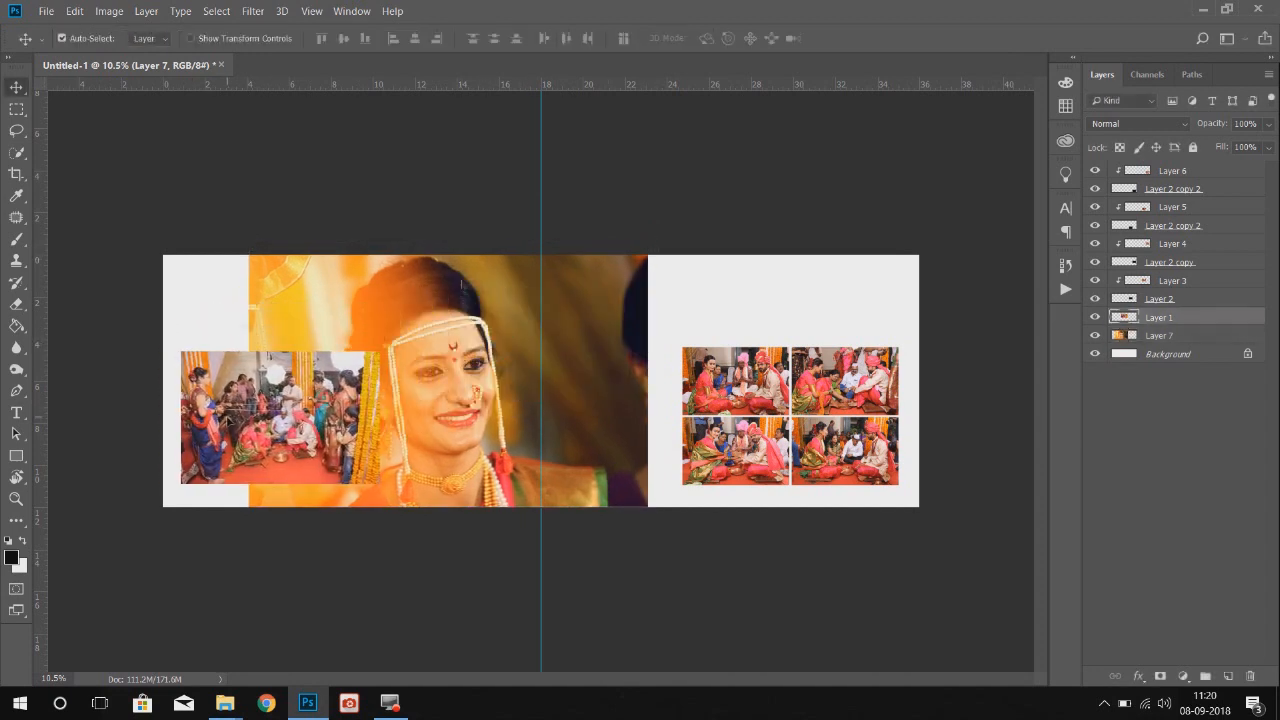
{"action": "key", "text": "ctrl+t"}
{"action": "left_click_drag", "start_coordinate": [377, 352], "coordinate": [316, 402]}
{"action": "key", "text": "Return"}
{"action": "left_click", "coordinate": [441, 381]}
{"action": "left_click", "coordinate": [279, 427]}
{"action": "key", "text": "ctrl+t"}
{"action": "key", "text": "Return"}
{"action": "mouse_move", "coordinate": [225, 703]}
{"action": "left_click", "coordinate": [136, 625]}
{"action": "left_click_drag", "start_coordinate": [455, 125], "coordinate": [758, 66]}
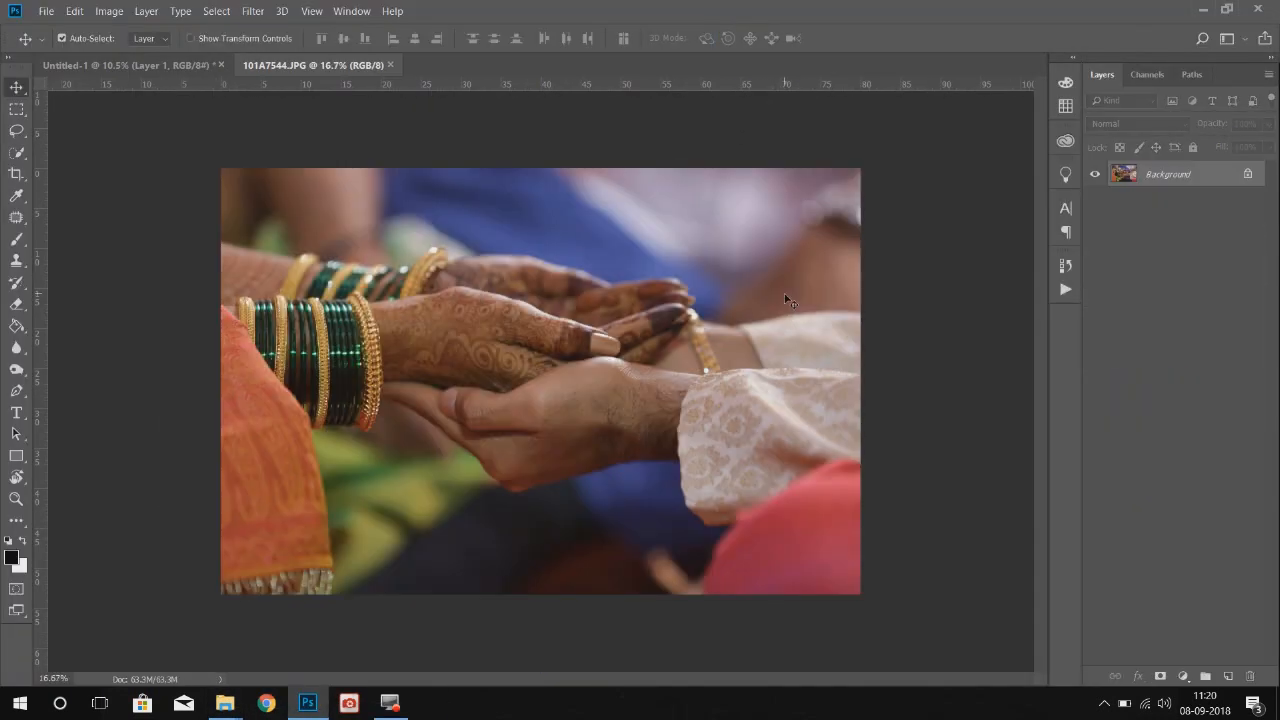
{"action": "key", "text": "ctrl+a"}
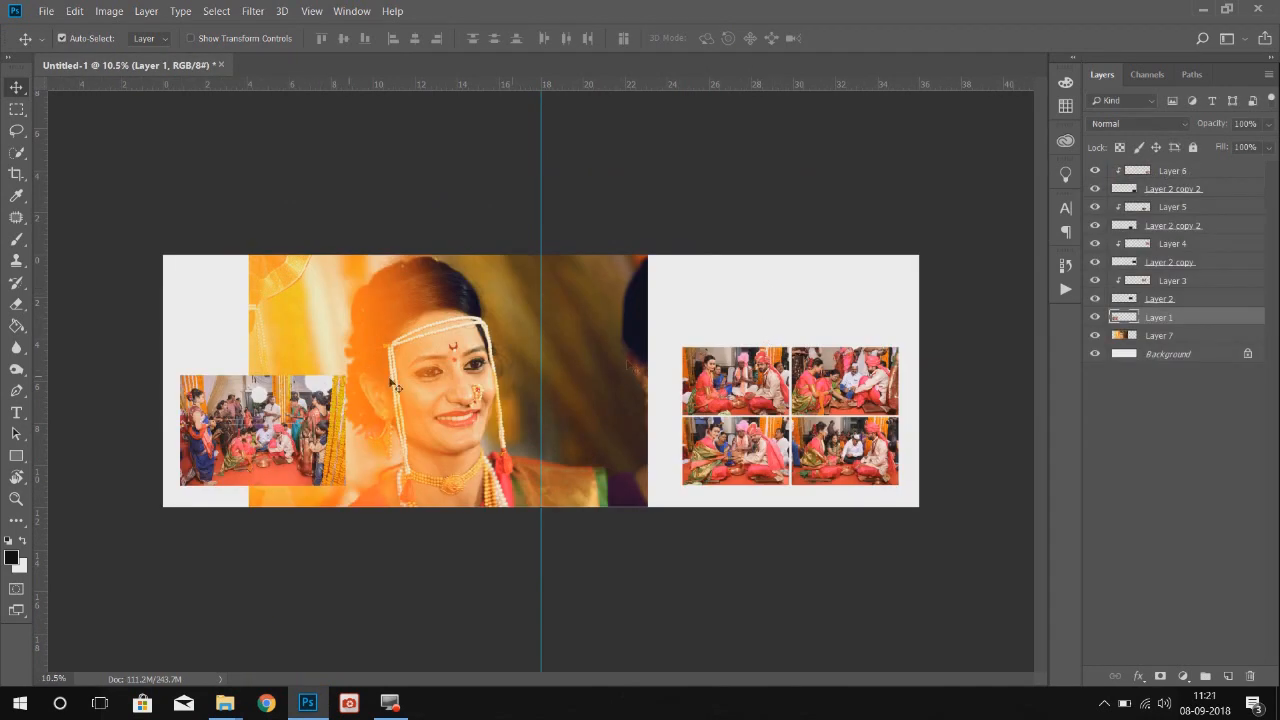
{"action": "left_click", "coordinate": [1170, 355]}
{"action": "key", "text": "ctrl+v"}
{"action": "key", "text": "ctrl+t"}
{"action": "key", "text": "Return"}
{"action": "key", "text": "Delete"}
- Open photo 101A7544 from the photo folder and run Wedding PS Action 2 on it
{"action": "left_click", "coordinate": [226, 703]}
{"action": "left_click", "coordinate": [150, 622]}
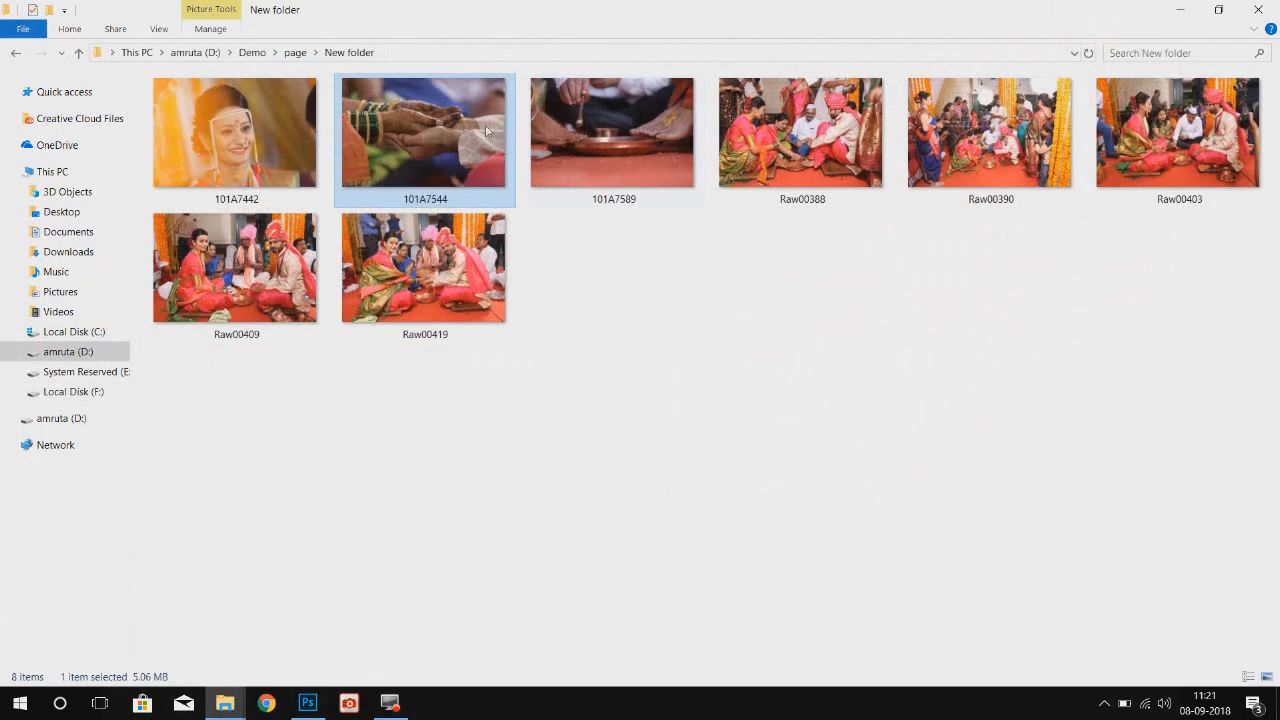
{"action": "left_click_drag", "start_coordinate": [445, 150], "coordinate": [743, 105]}
{"action": "left_click", "coordinate": [1065, 289]}
{"action": "left_click", "coordinate": [926, 413]}
{"action": "left_click", "coordinate": [944, 519]}
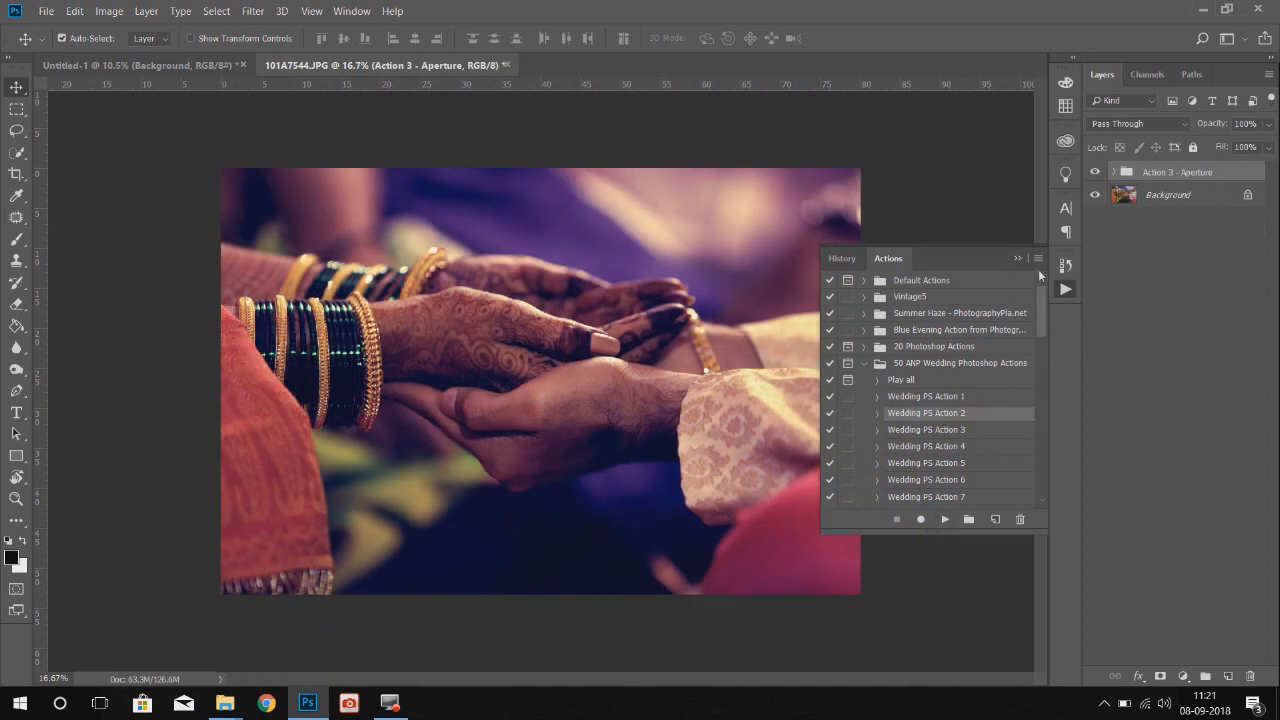
- Merge the Action 3 - Aperture group with the Background, copy the hands photo, and close its file
{"action": "left_click", "coordinate": [1017, 258]}
{"action": "left_click", "coordinate": [1095, 172]}
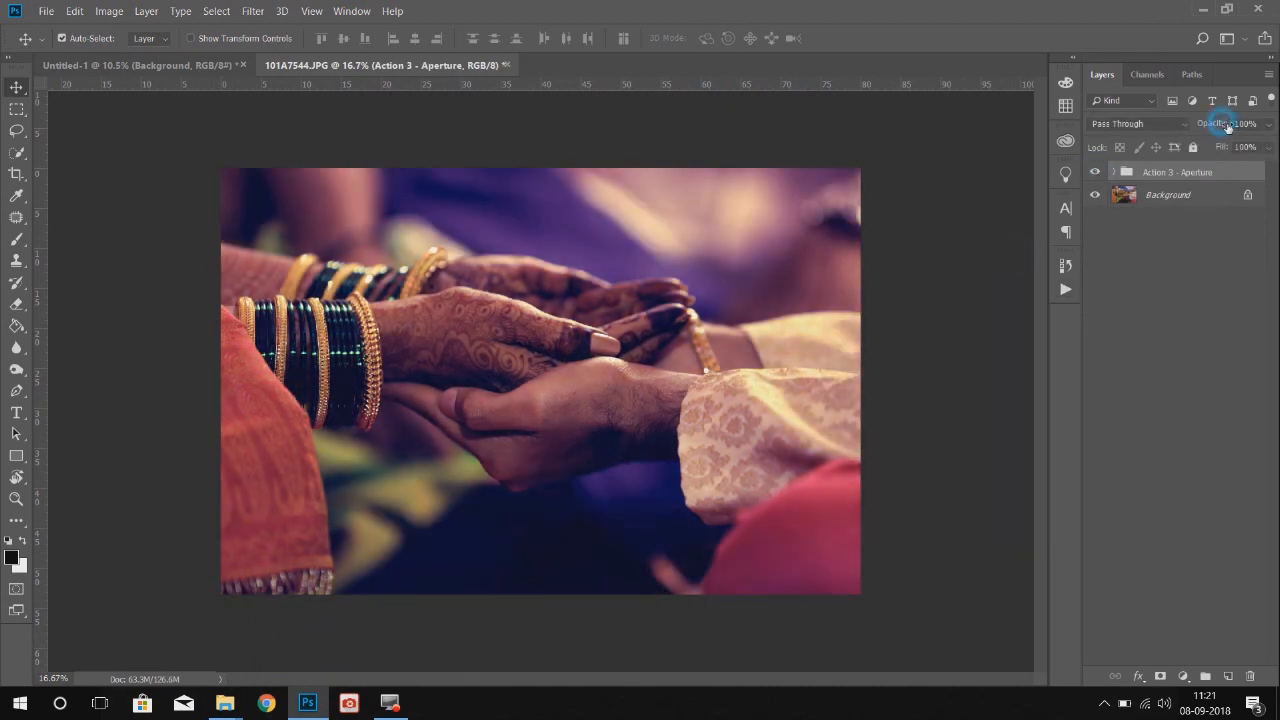
{"action": "left_click", "coordinate": [1176, 198]}
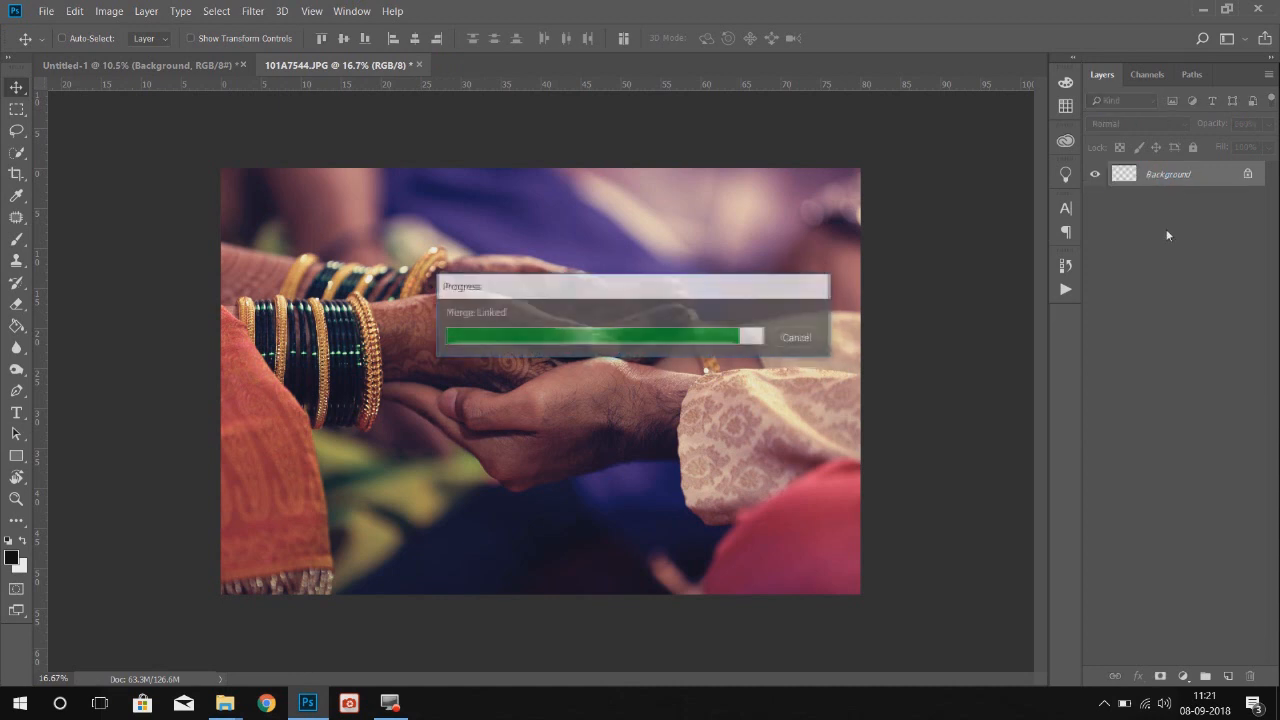
{"action": "left_click", "coordinate": [680, 278]}
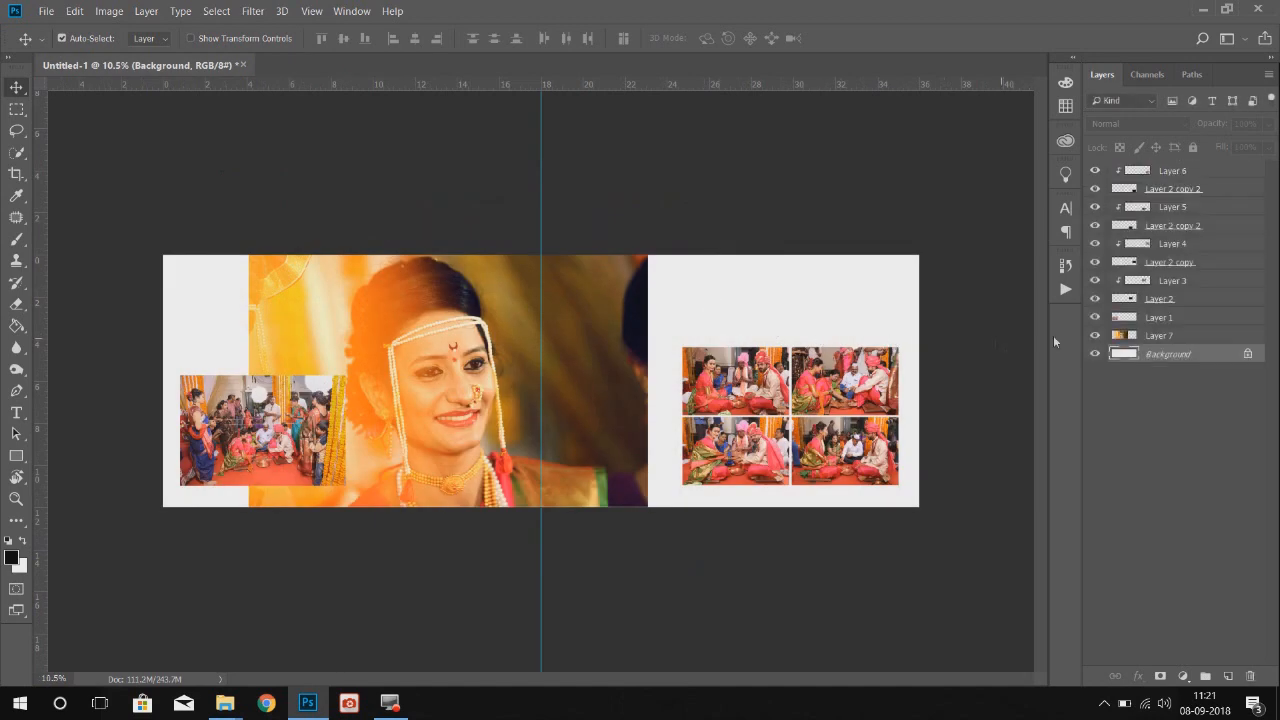
- Paste the hands photo above the Background, scale it down, and place it in the spread's upper-right area behind the grid
{"action": "key", "text": "ctrl+v"}
{"action": "key", "text": "ctrl+t"}
{"action": "left_click_drag", "start_coordinate": [743, 256], "coordinate": [600, 352]}
{"action": "left_click_drag", "start_coordinate": [557, 402], "coordinate": [866, 281]}
{"action": "left_click_drag", "start_coordinate": [914, 410], "coordinate": [928, 418]}
{"action": "key", "text": "Return"}
{"action": "key", "text": "ctrl+0"}
- Select all four grid photos with their frames, scale them down together, and shift them slightly within the right page
{"action": "left_click", "coordinate": [786, 388]}
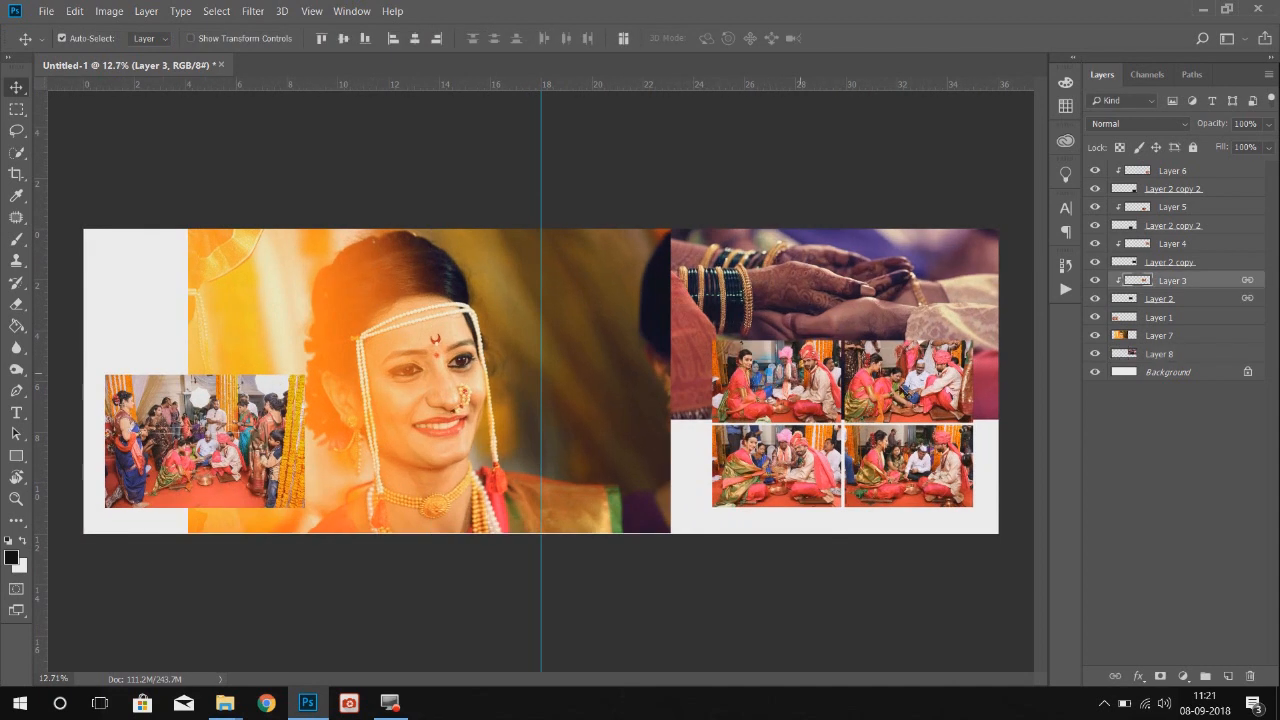
{"action": "left_click", "coordinate": [900, 382], "text": "shift"}
{"action": "left_click", "coordinate": [895, 460], "text": "shift"}
{"action": "left_click", "coordinate": [800, 465], "text": "shift"}
{"action": "key", "text": "ctrl+t"}
{"action": "left_click_drag", "start_coordinate": [984, 338], "coordinate": [970, 348]}
{"action": "left_click_drag", "start_coordinate": [908, 383], "coordinate": [902, 394]}
{"action": "key", "text": "Return"}
- Add a black layer mask to the hands photo to hide it, and switch to the Brush tool
{"action": "left_click", "coordinate": [881, 304]}
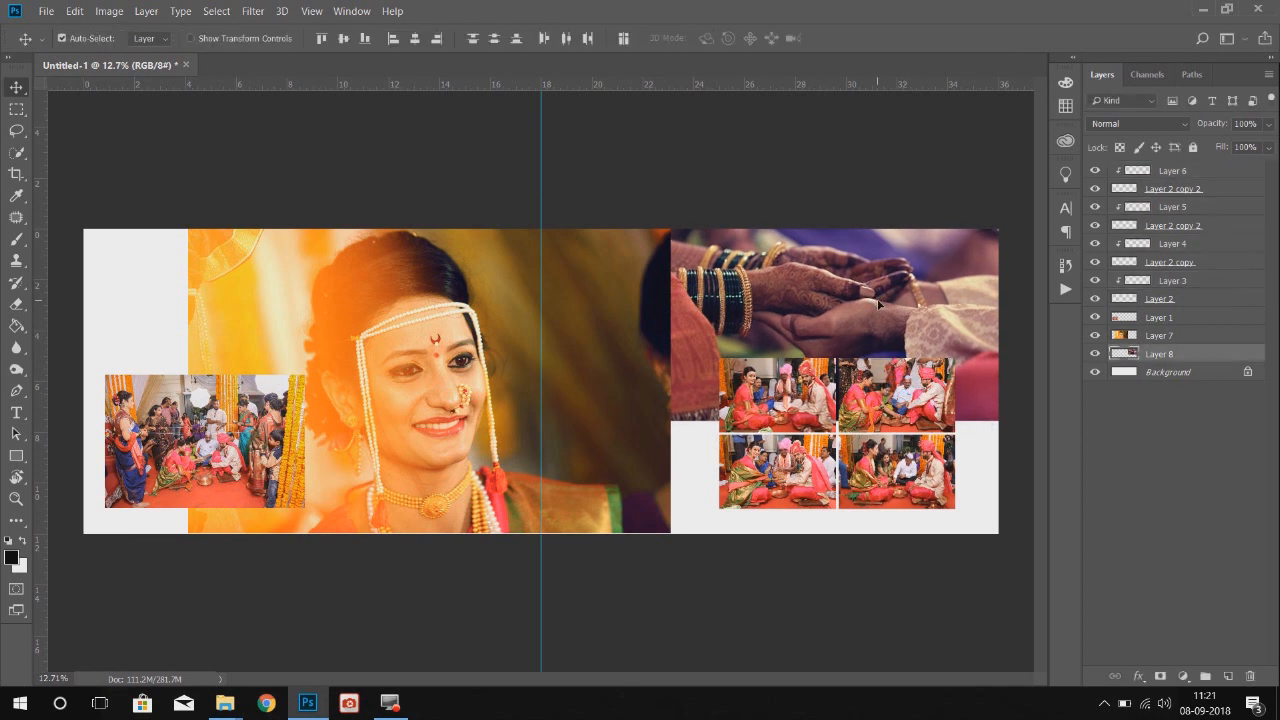
{"action": "left_click", "coordinate": [1160, 677], "text": "alt"}
{"action": "key", "text": "b"}
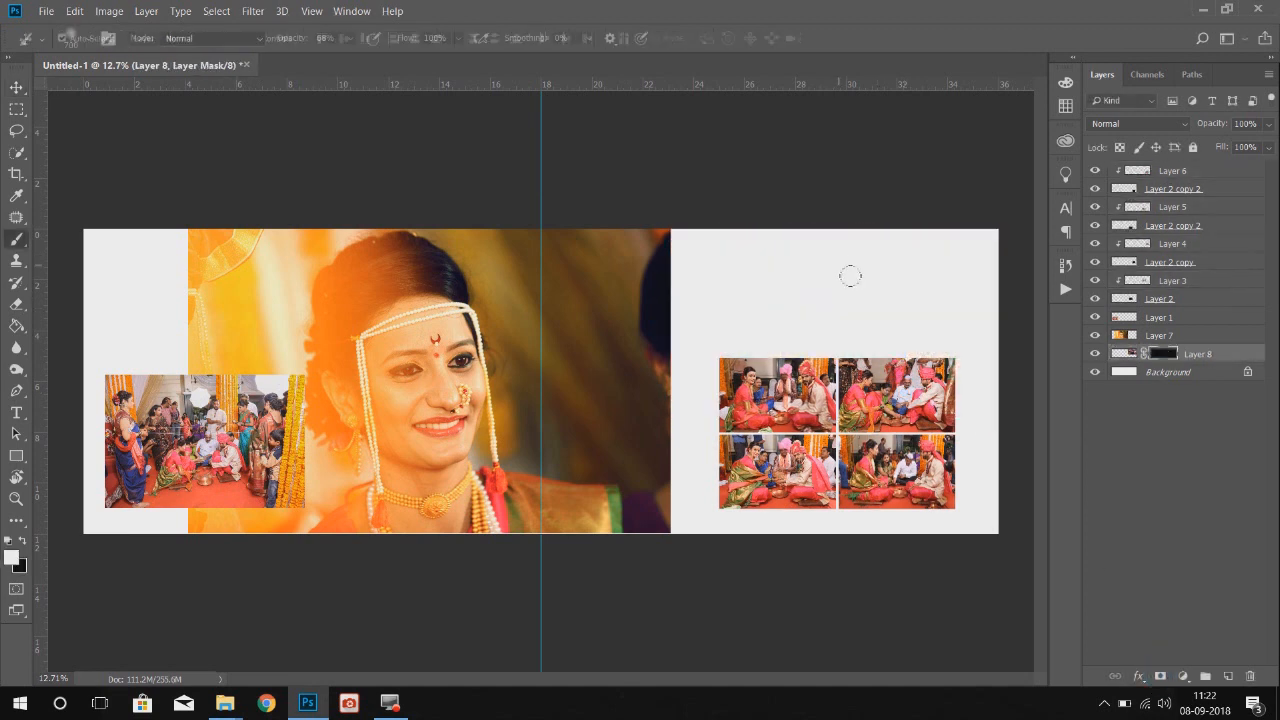
- Paint white on the mask with a large soft brush, raising opacity to 100%, to reveal the hands with faded edges
{"action": "left_click_drag", "start_coordinate": [797, 316], "coordinate": [862, 318]}
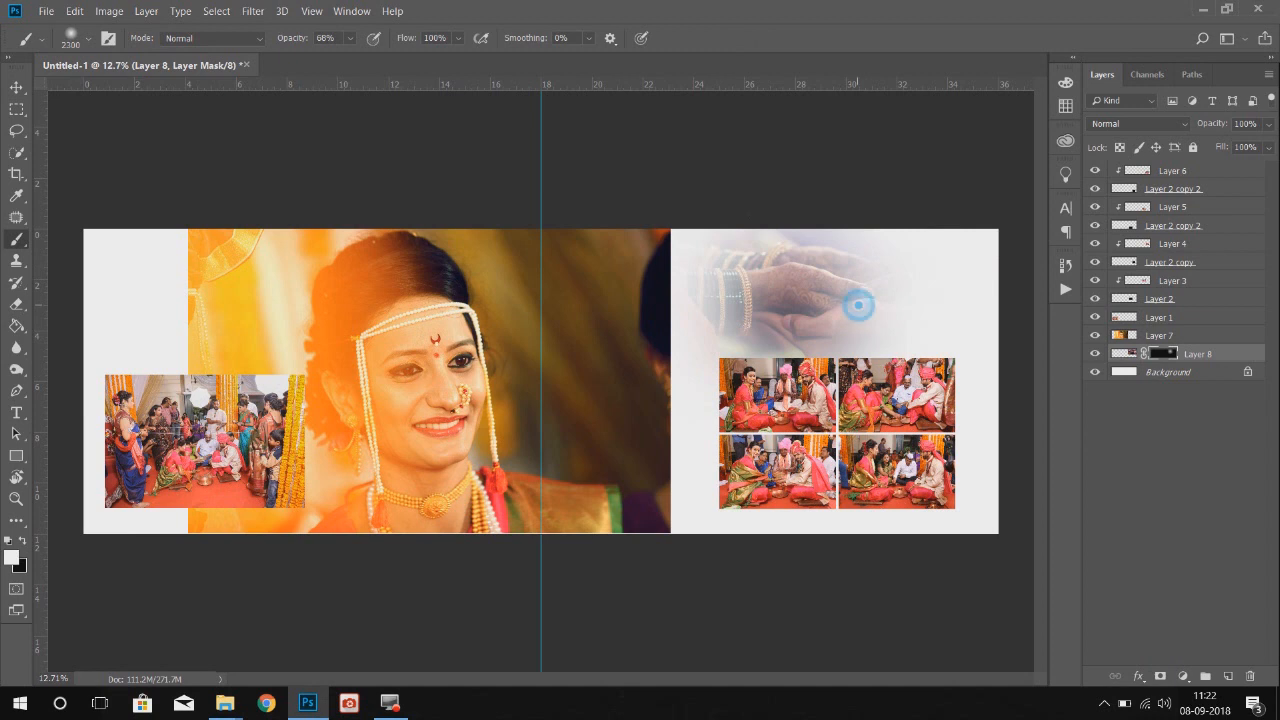
{"action": "left_click", "coordinate": [858, 305]}
{"action": "left_click", "coordinate": [825, 310]}
{"action": "left_click", "coordinate": [868, 308]}
{"action": "left_click", "coordinate": [882, 298]}
{"action": "left_click", "coordinate": [894, 294]}
{"action": "left_click", "coordinate": [800, 281]}
{"action": "left_click", "coordinate": [889, 293]}
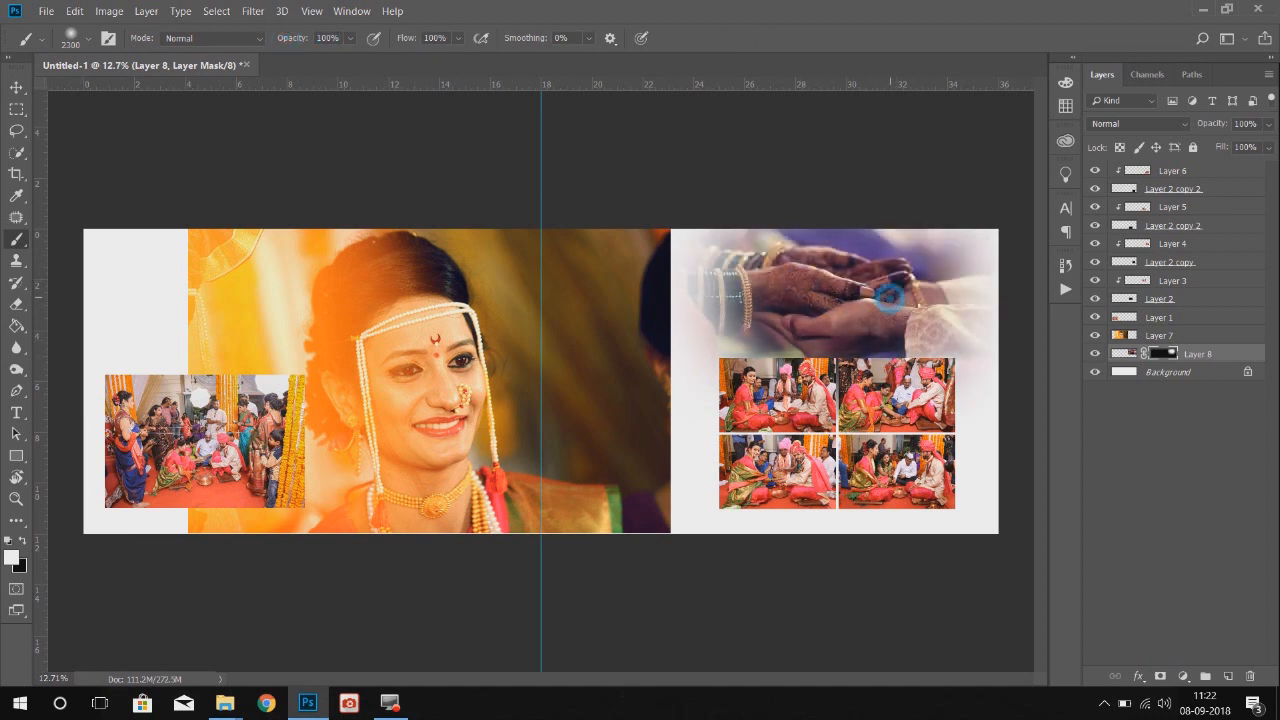
- Move the masked hands photo slightly left and down above the photo grid
{"action": "key", "text": "v"}
{"action": "left_click", "coordinate": [863, 197]}
{"action": "left_click_drag", "start_coordinate": [853, 288], "coordinate": [843, 294]}
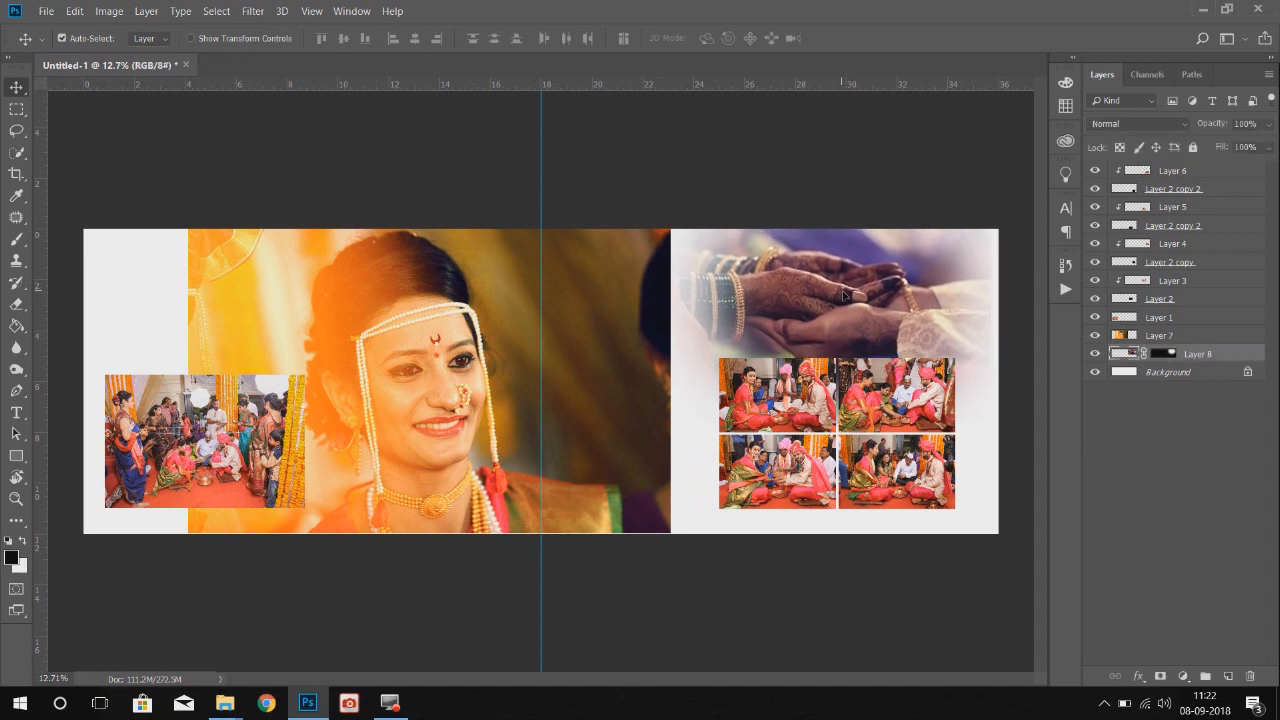
{"action": "left_click", "coordinate": [1187, 373]}
- Move the bridal portrait onto the left page, ending at the centre guide, and place the ceremony photo beside the grid
{"action": "left_click", "coordinate": [447, 370]}
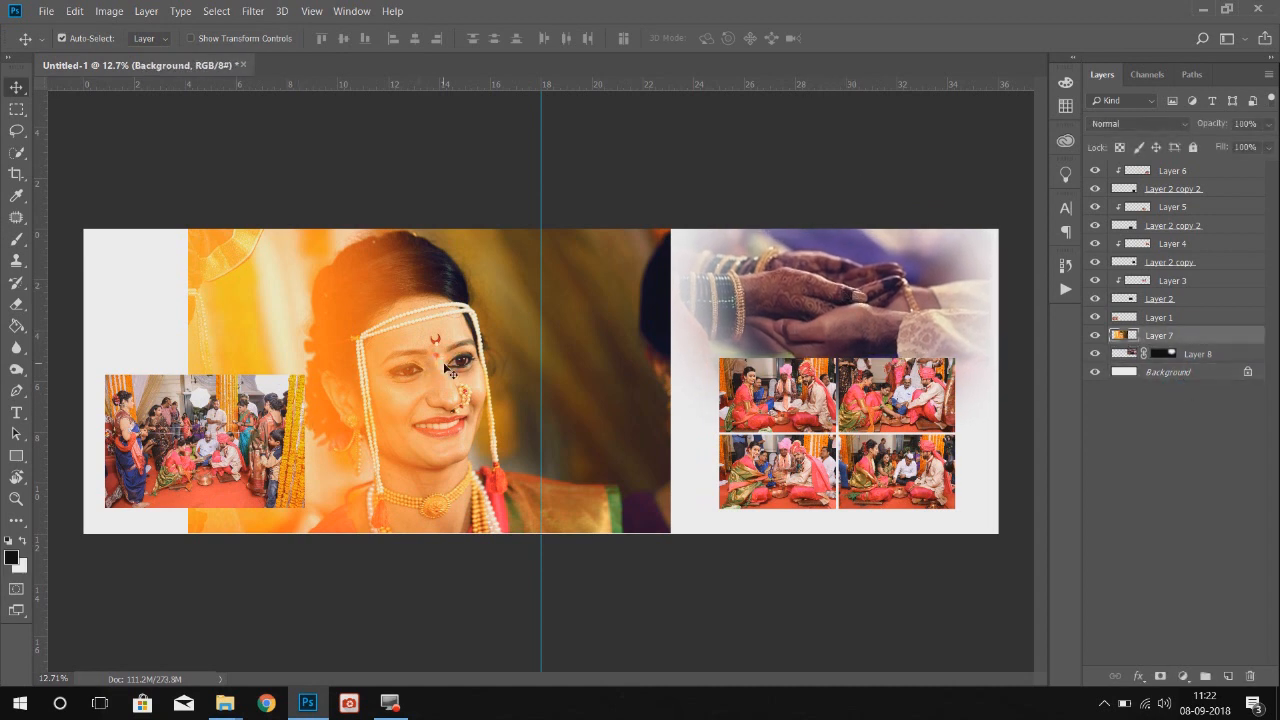
{"action": "left_click_drag", "start_coordinate": [447, 368], "coordinate": [428, 369]}
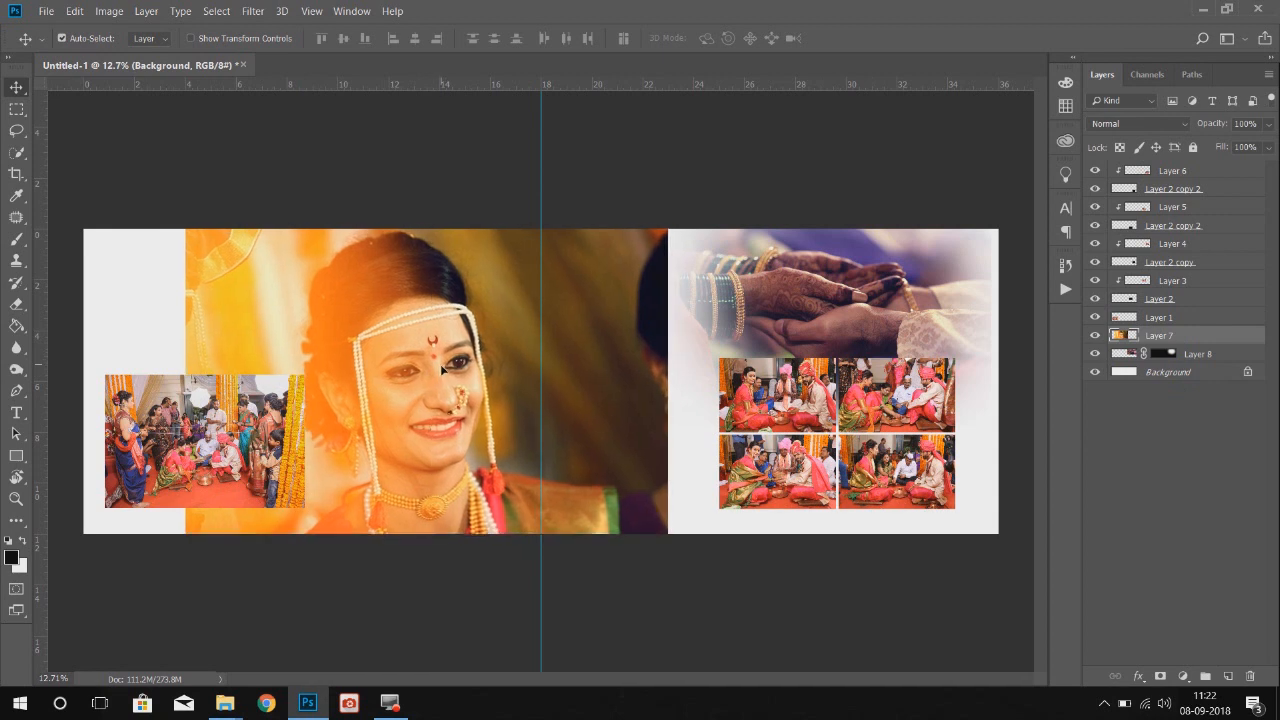
{"action": "left_click_drag", "start_coordinate": [354, 337], "coordinate": [210, 333]}
{"action": "left_click_drag", "start_coordinate": [180, 416], "coordinate": [591, 399]}
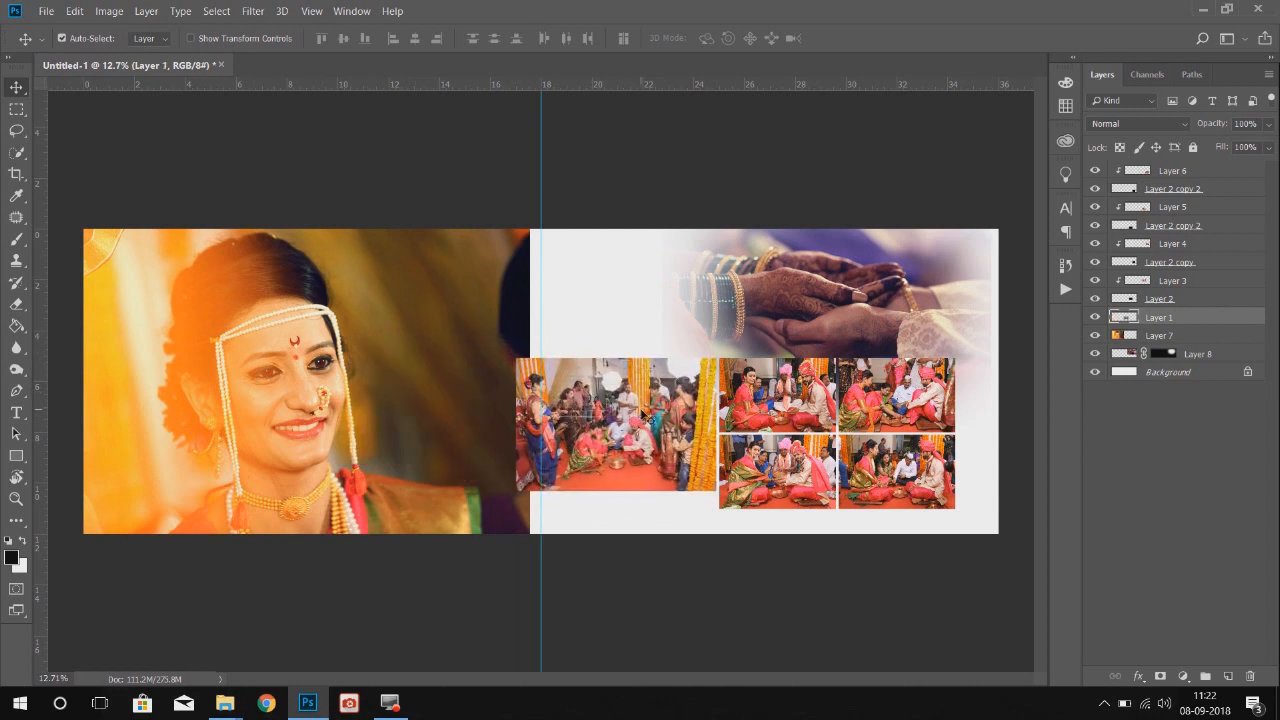
{"action": "mouse_move", "coordinate": [401, 422]}
{"action": "left_mouse_down"}
{"action": "mouse_move", "coordinate": [355, 420]}
{"action": "mouse_move", "coordinate": [412, 420]}
{"action": "left_mouse_up"}
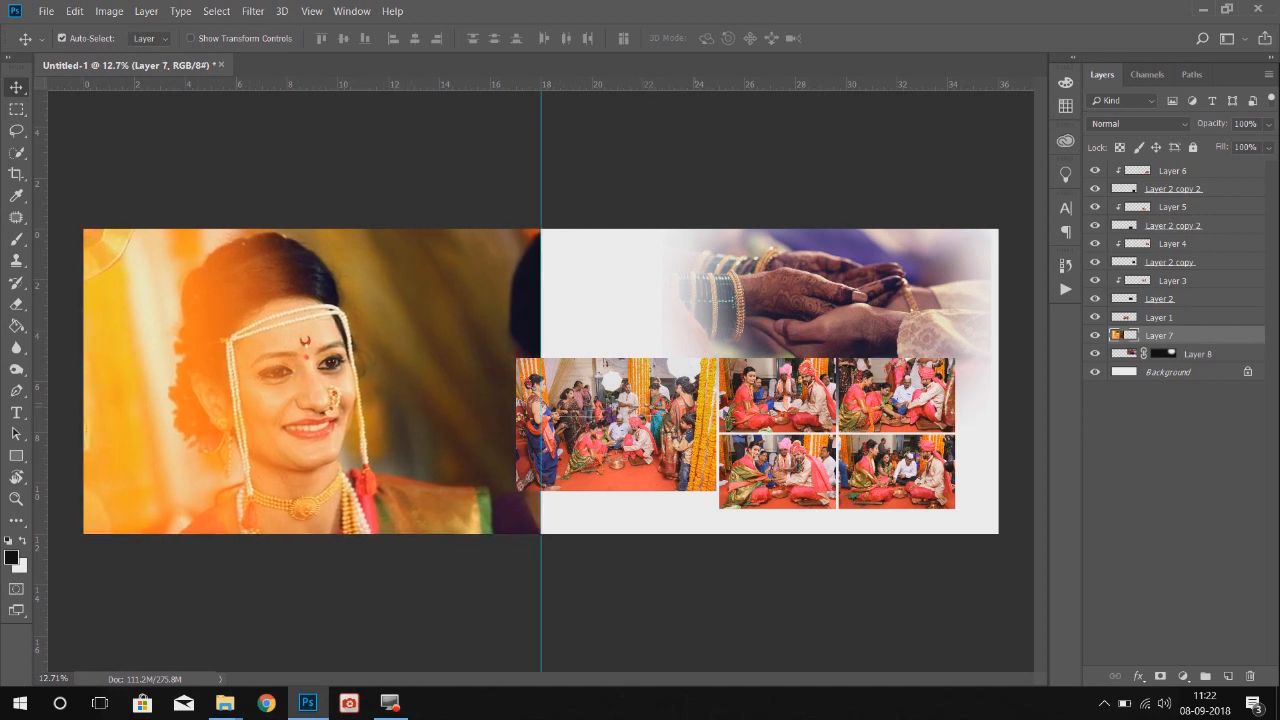
{"action": "left_click", "coordinate": [665, 148]}
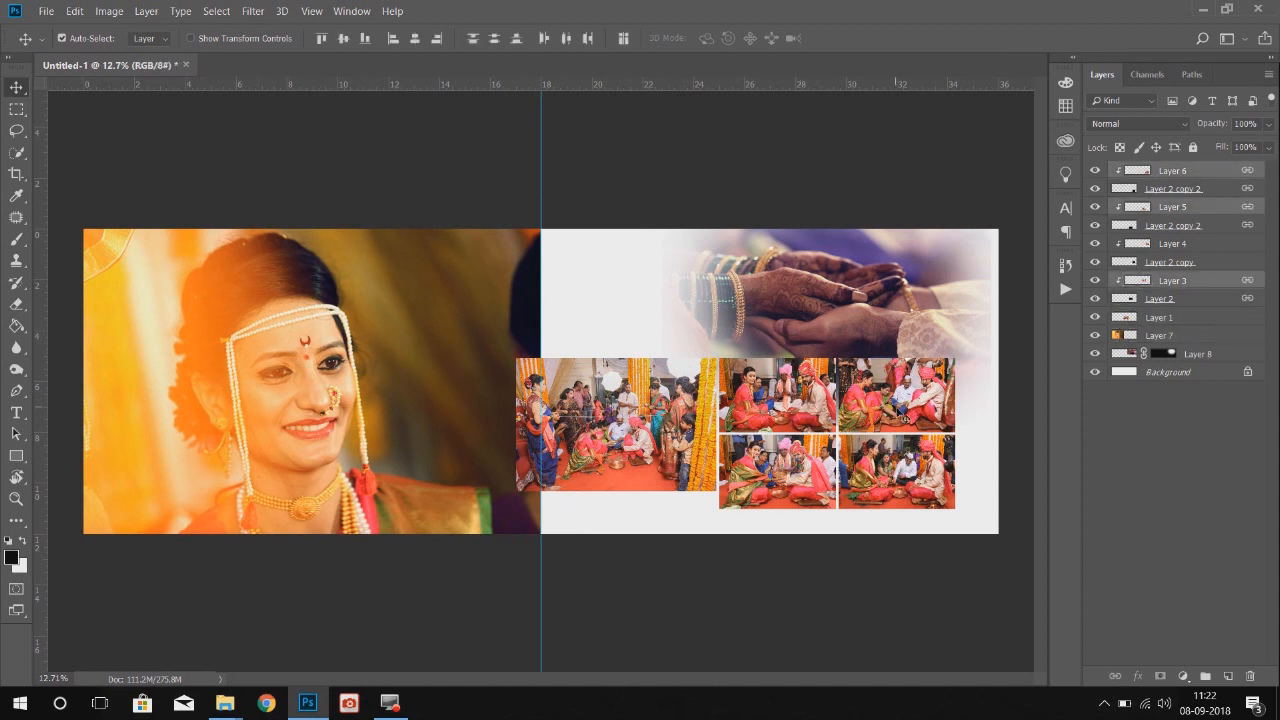
- Enlarge the ceremony photo so its height matches the adjoining four-photo grid
{"action": "left_click", "coordinate": [650, 433]}
{"action": "scroll", "coordinate": [650, 433], "scroll_direction": "up", "scroll_amount": 3}
{"action": "key", "text": "ctrl+t"}
{"action": "left_click_drag", "start_coordinate": [470, 512], "coordinate": [436, 535]}
{"action": "double_click", "coordinate": [603, 368]}
- Cut away the strip of the ceremony photo beside the grid with a rectangular selection, and deselect
{"action": "key", "text": "m"}
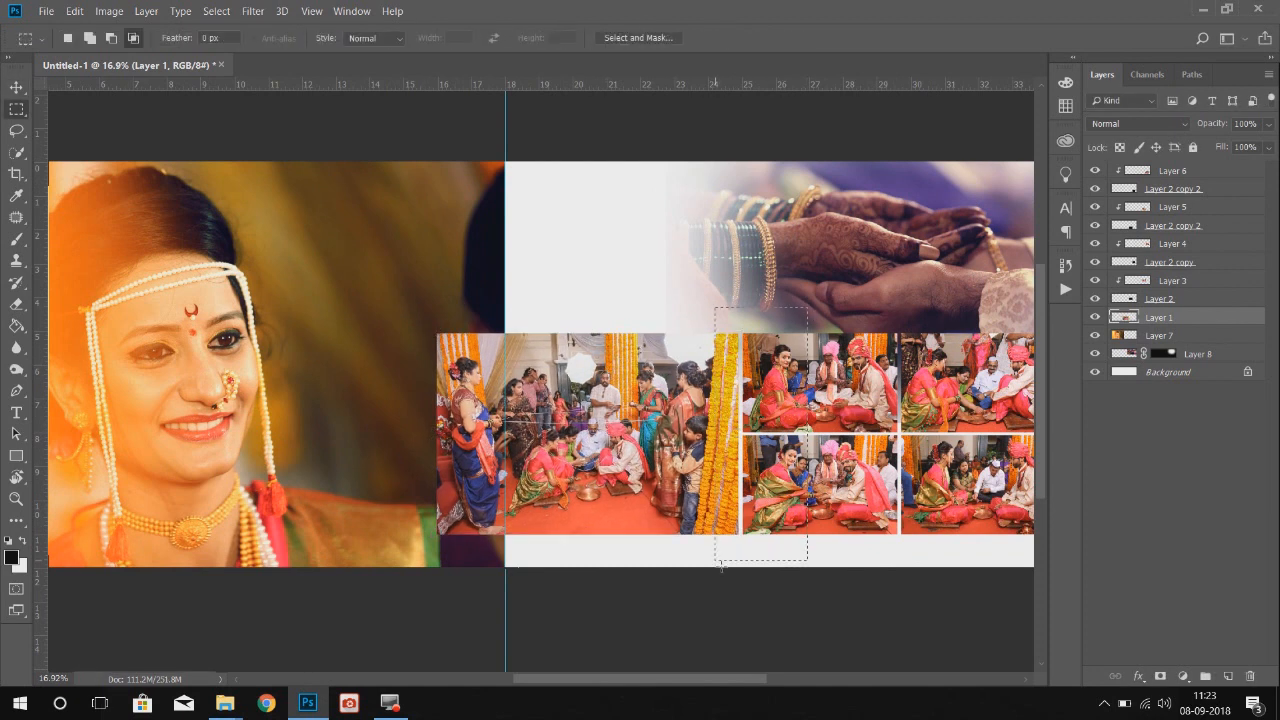
{"action": "key", "text": "Delete"}
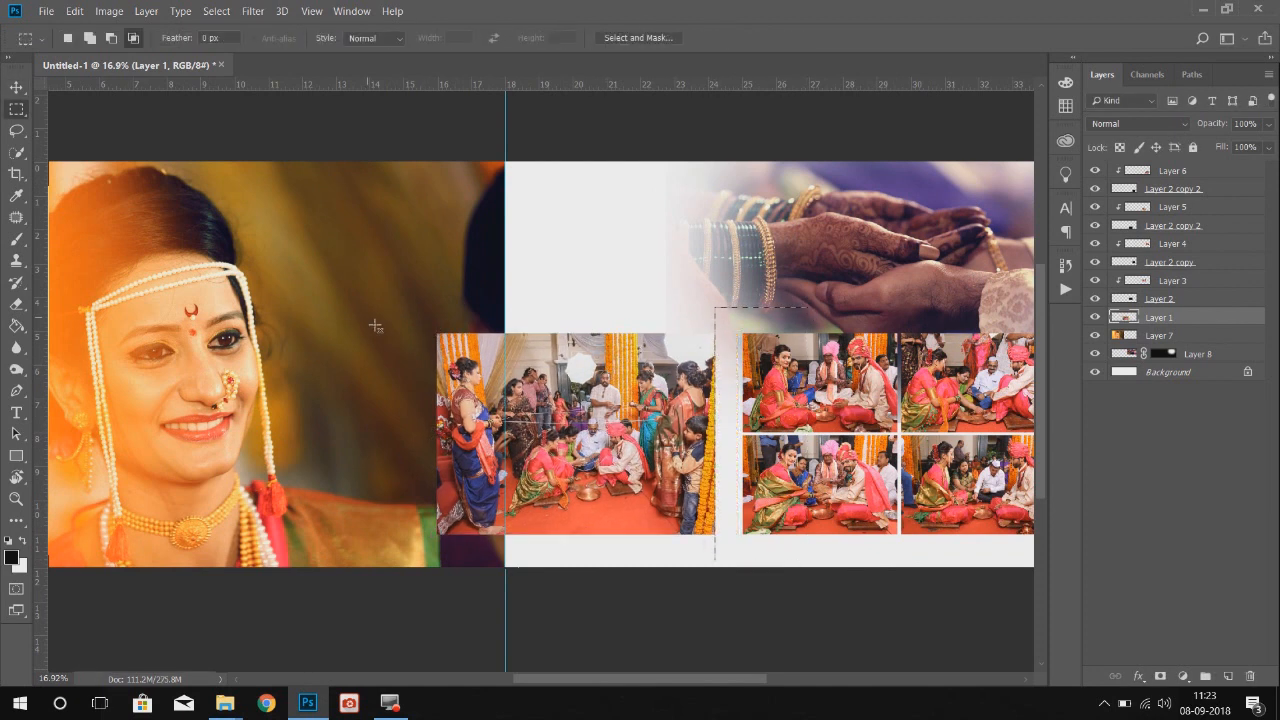
{"action": "key", "text": "ctrl+d"}
- Nudge the trimmed ceremony photo right until only a thin gap separates it from the grid
{"action": "key", "text": "v"}
{"action": "key", "text": "shift+Right"}
{"action": "key", "text": "shift+Right"}
{"action": "key", "text": "shift+Right"}
{"action": "key", "text": "shift+Right"}
{"action": "key", "text": "shift+Right"}
{"action": "key", "text": "shift+Right"}
{"action": "key", "text": "shift+Right"}
{"action": "key", "text": "shift+Right"}
{"action": "key", "text": "shift+Right"}
{"action": "key", "text": "shift+Right"}
{"action": "key", "text": "shift+Right"}
{"action": "key", "text": "shift+Right"}
{"action": "key", "text": "shift+Right"}
{"action": "key", "text": "shift+Right"}
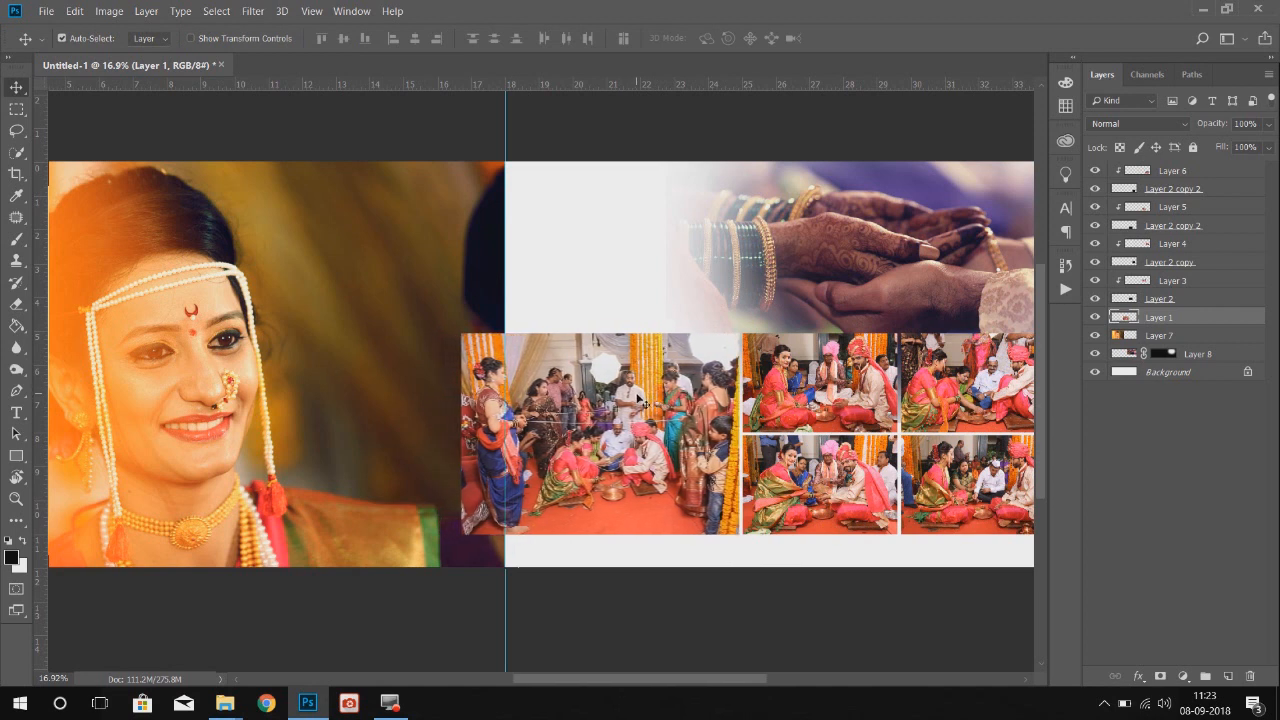
- Scale the ceremony photo and the four grid photos together to 94.73% and position them within the right page
{"action": "scroll", "coordinate": [578, 398], "scroll_direction": "down", "scroll_amount": 5}
{"action": "left_click", "coordinate": [763, 391], "text": "shift"}
{"action": "left_click", "coordinate": [757, 453], "text": "shift"}
{"action": "left_click", "coordinate": [840, 455], "text": "shift"}
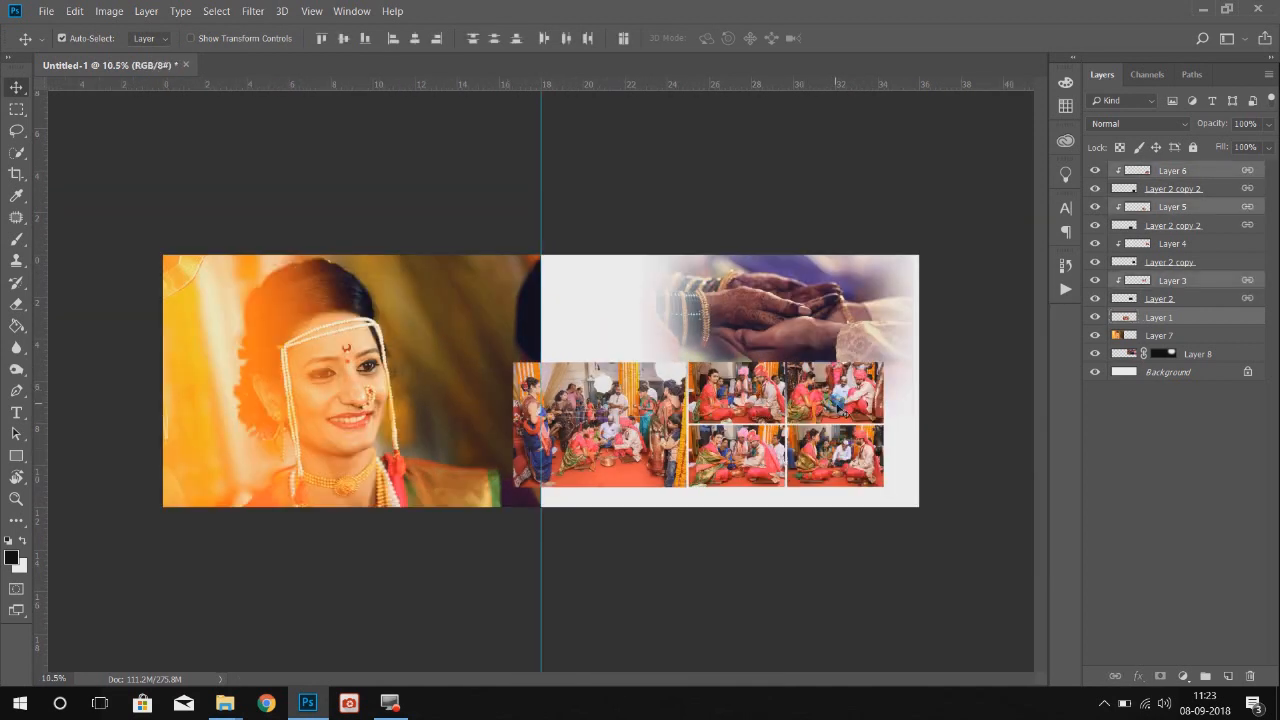
{"action": "left_click", "coordinate": [842, 410], "text": "shift"}
{"action": "key", "text": "ctrl+t"}
{"action": "left_click_drag", "start_coordinate": [889, 360], "coordinate": [869, 387]}
{"action": "key", "text": "Right"}
{"action": "key", "text": "Down"}
{"action": "key", "text": "Right"}
{"action": "key", "text": "Return"}
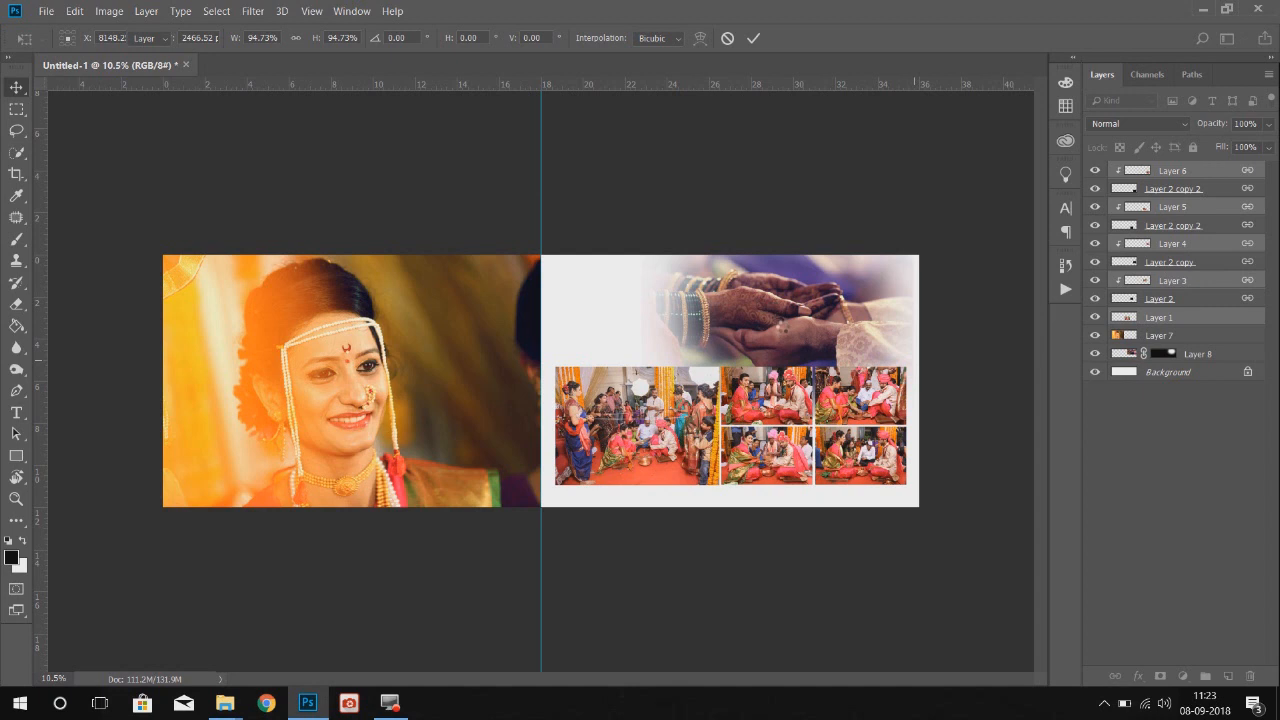
- Move the hands photo left and paint black on its mask with a large soft brush along the right edge
{"action": "left_click_drag", "start_coordinate": [805, 317], "coordinate": [757, 316]}
{"action": "left_click", "coordinate": [1165, 353]}
{"action": "key", "text": "x"}
{"action": "key", "text": "b"}
{"action": "key", "text": "x"}
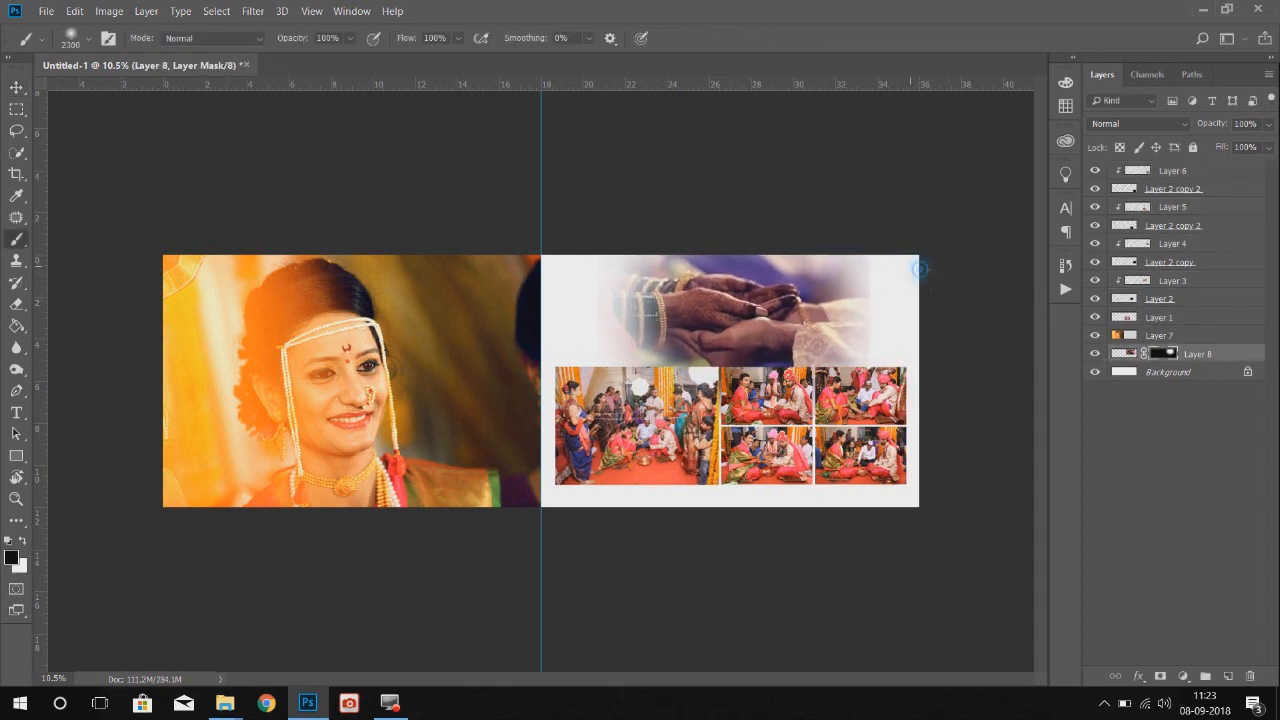
{"action": "left_click_drag", "start_coordinate": [921, 268], "coordinate": [918, 254]}
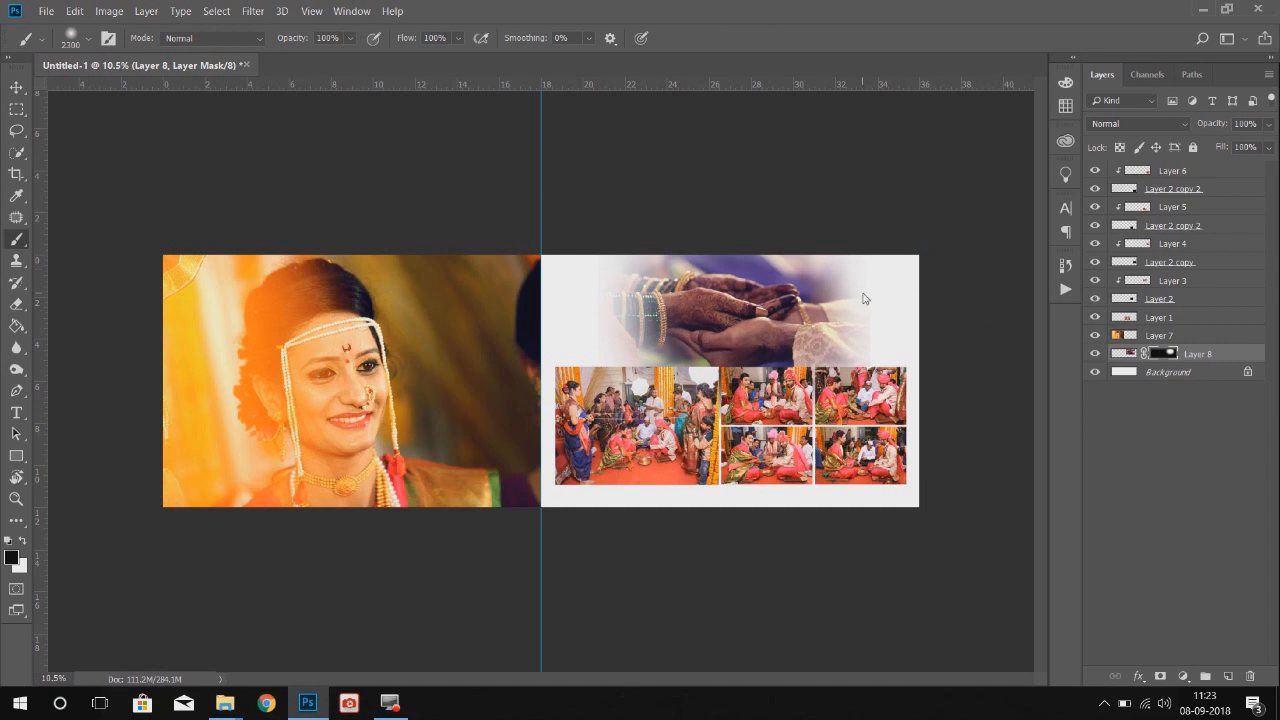
- Enlarge the masked hands photo so it spreads across the width of the right page
{"action": "key", "text": "Return"}
{"action": "key", "text": "v"}
{"action": "key", "text": "ctrl+t"}
{"action": "left_click_drag", "start_coordinate": [872, 412], "coordinate": [911, 431]}
{"action": "double_click", "coordinate": [852, 334]}
- Move the ceremony photo and the four grid photos down together, and shift the hands photo slightly down
{"action": "left_click", "coordinate": [676, 428]}
{"action": "left_click", "coordinate": [767, 458], "text": "shift"}
{"action": "left_click", "coordinate": [767, 395], "text": "shift"}
{"action": "left_click", "coordinate": [860, 395], "text": "shift"}
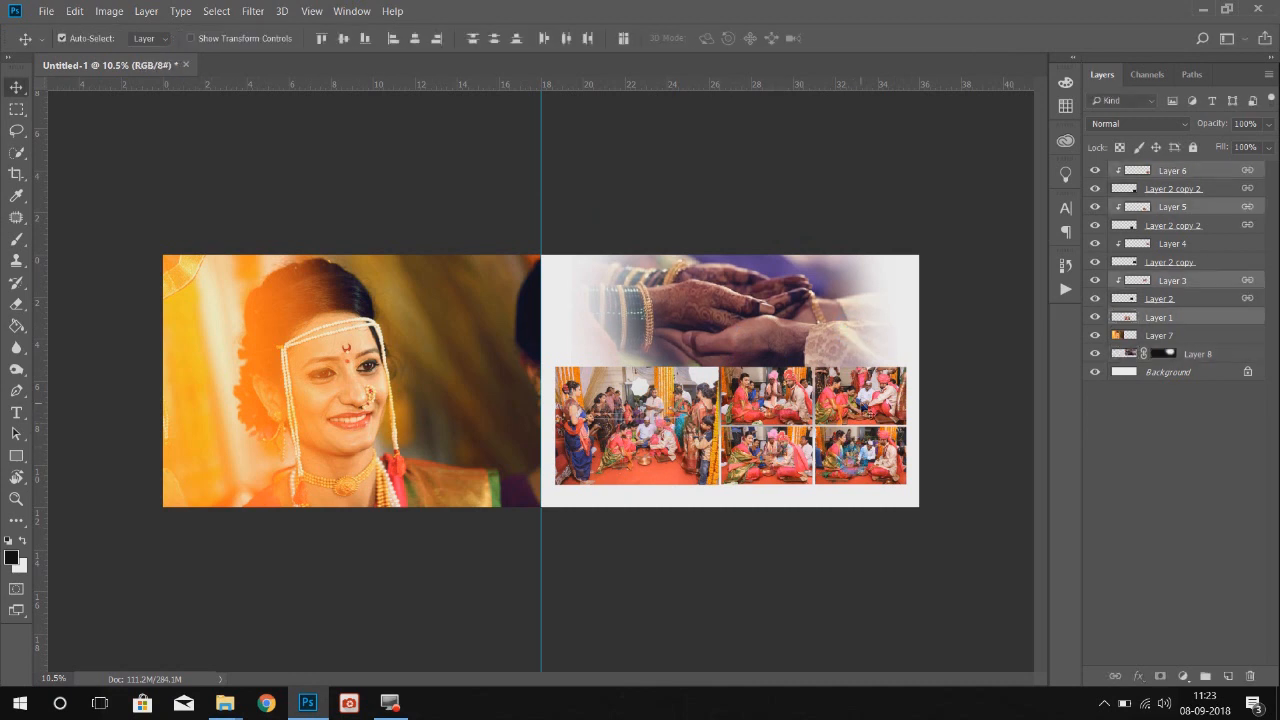
{"action": "left_click", "coordinate": [858, 458], "text": "shift"}
{"action": "left_click_drag", "start_coordinate": [864, 408], "coordinate": [870, 412]}
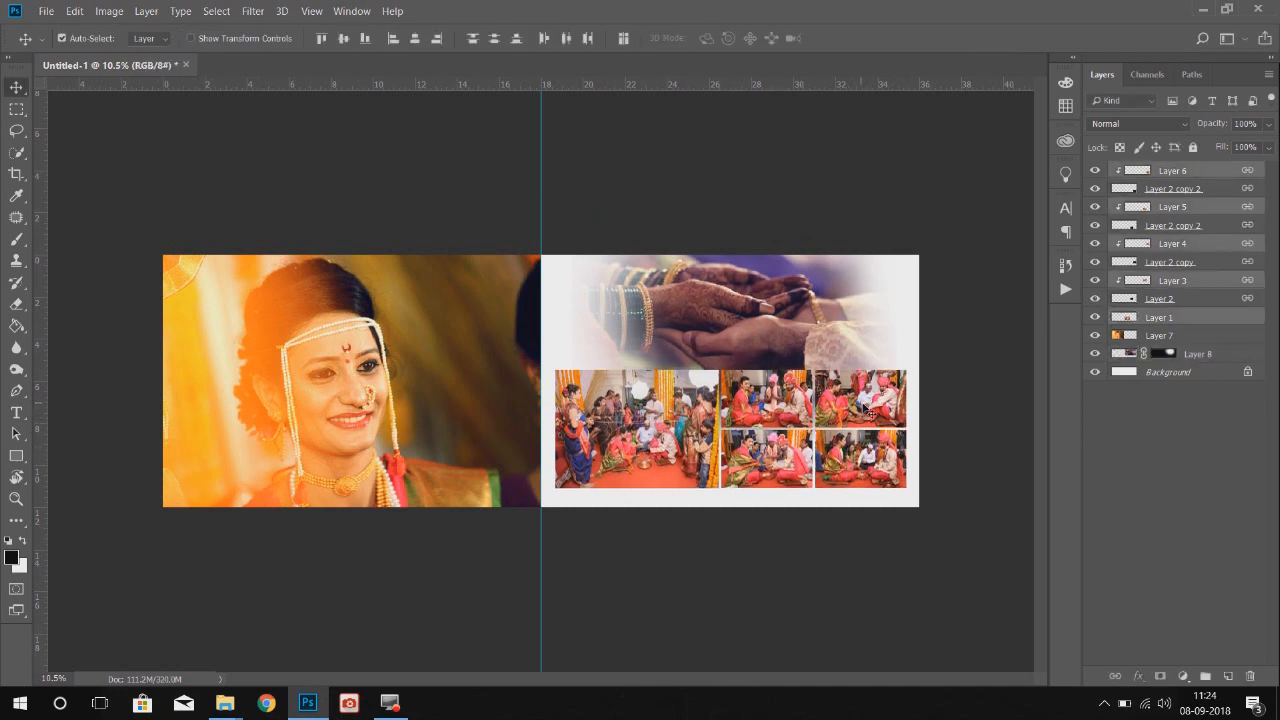
{"action": "key", "text": "Down"}
{"action": "key", "text": "Down"}
{"action": "key", "text": "Down"}
{"action": "key", "text": "Down"}
{"action": "key", "text": "Down"}
{"action": "left_click_drag", "start_coordinate": [732, 302], "coordinate": [730, 306]}
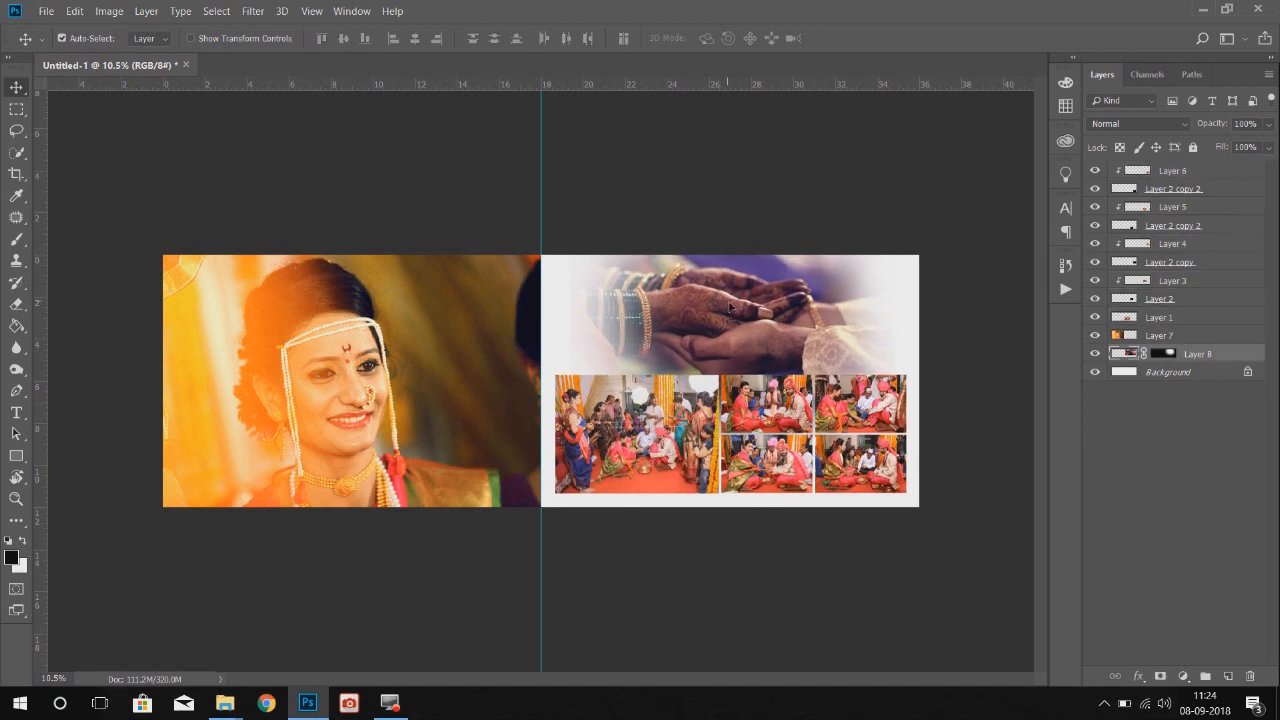
- Copy a rectangular area of the hands photo to a new layer above the masked one
{"action": "key", "text": "m"}
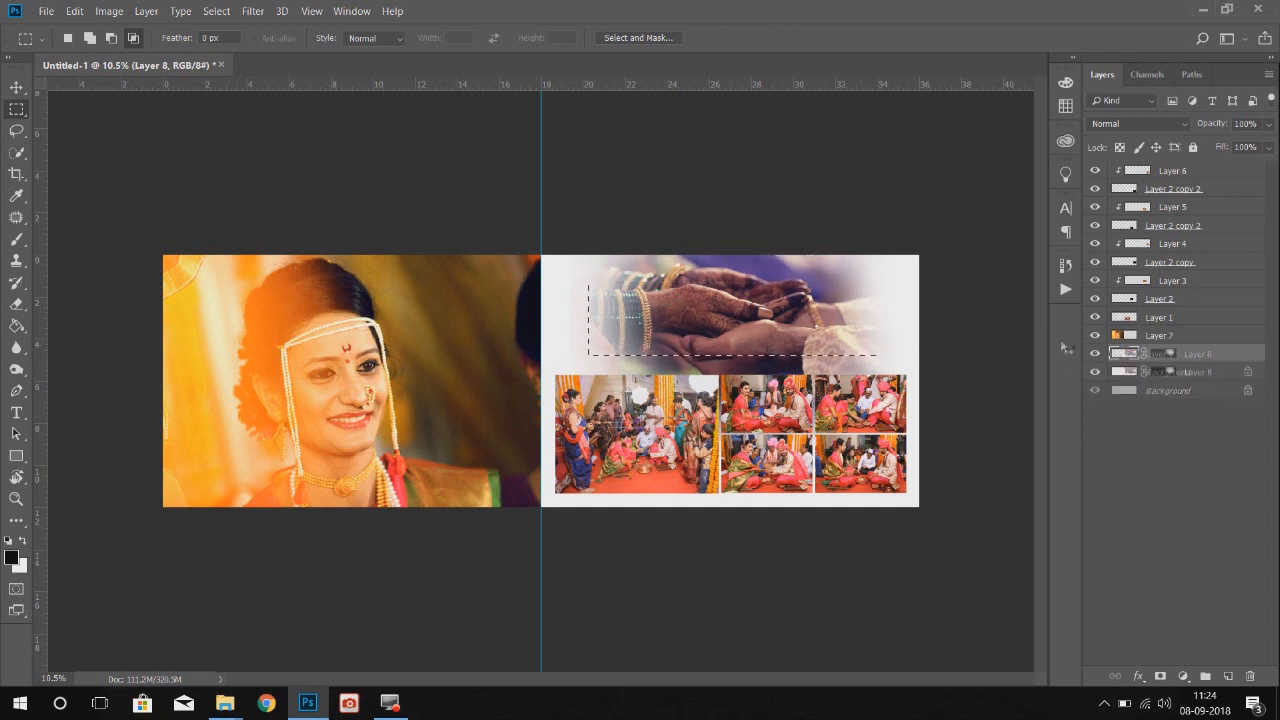
{"action": "key", "text": "ctrl+j"}
{"action": "key", "text": "v"}
{"action": "left_click", "coordinate": [1191, 379]}
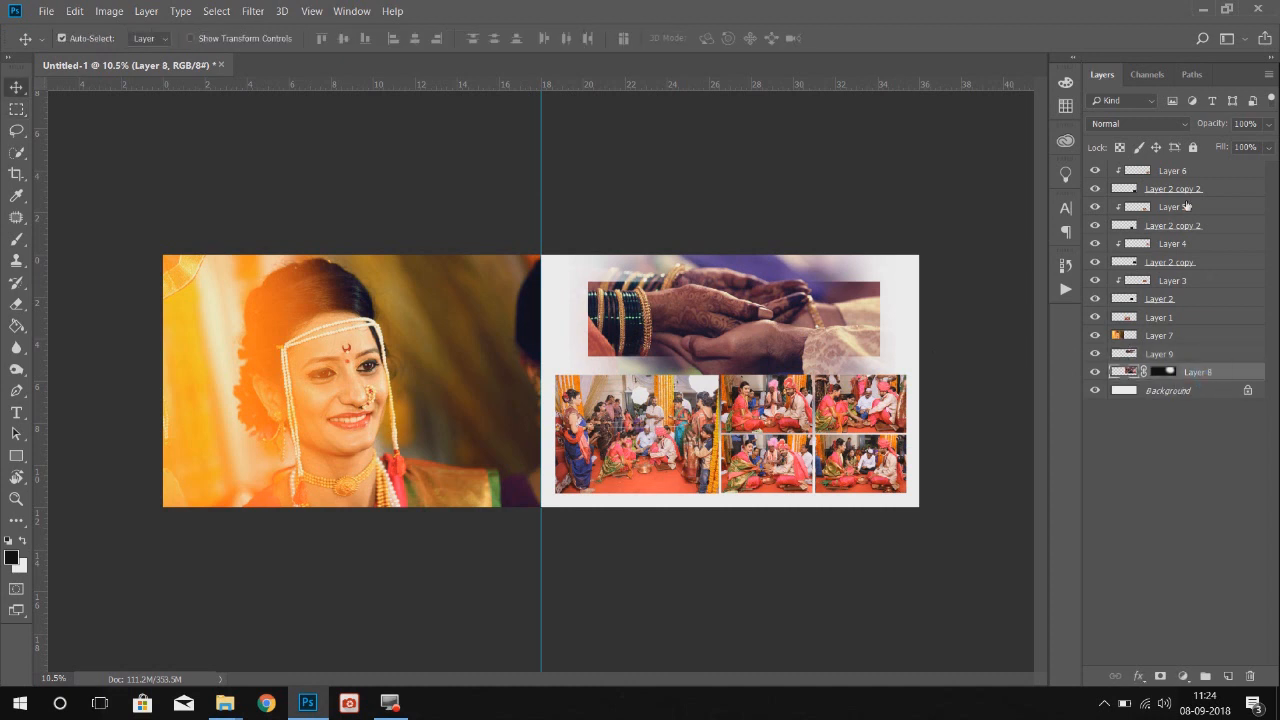
- Erase the left and right edges of the copied hands rectangle with a large soft eraser
{"action": "left_click", "coordinate": [790, 306]}
{"action": "key", "text": "e"}
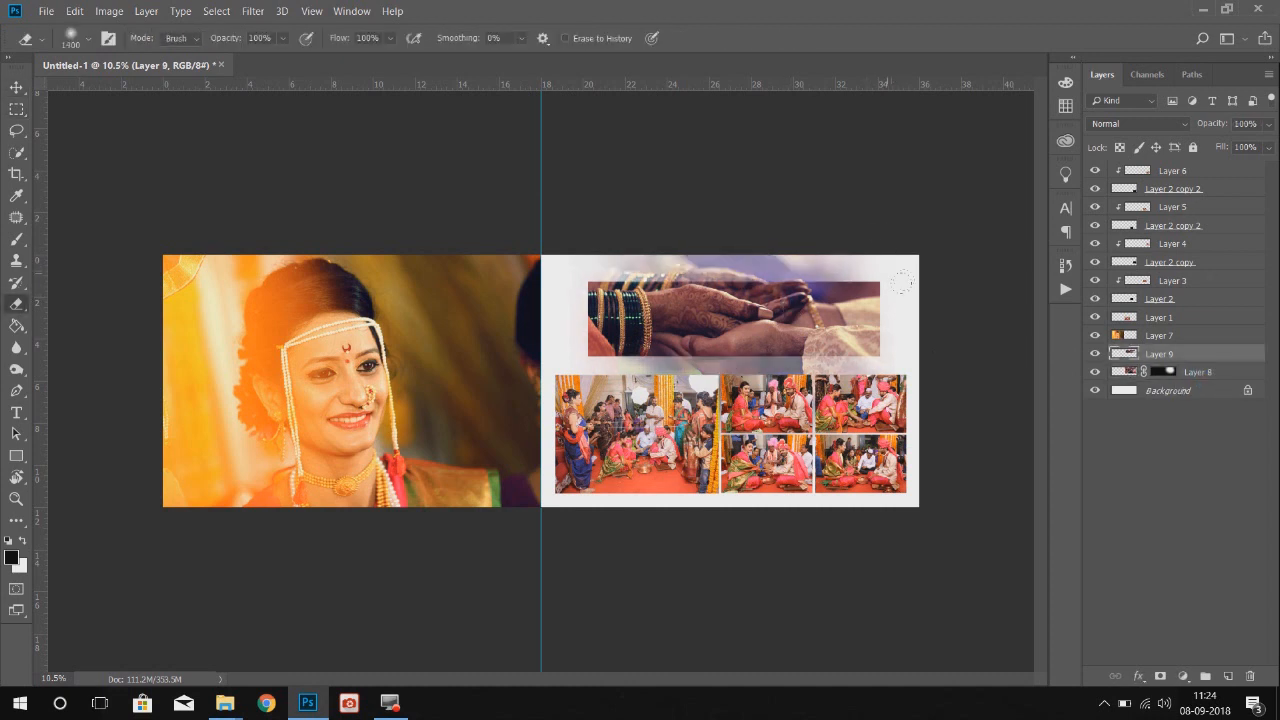
{"action": "left_click_drag", "start_coordinate": [926, 387], "coordinate": [936, 378]}
{"action": "mouse_move", "coordinate": [554, 281]}
{"action": "left_mouse_down"}
{"action": "mouse_move", "coordinate": [553, 315]}
{"action": "mouse_move", "coordinate": [555, 290]}
{"action": "mouse_move", "coordinate": [555, 365]}
{"action": "mouse_move", "coordinate": [556, 325]}
{"action": "left_mouse_up"}
{"action": "key", "text": "v"}
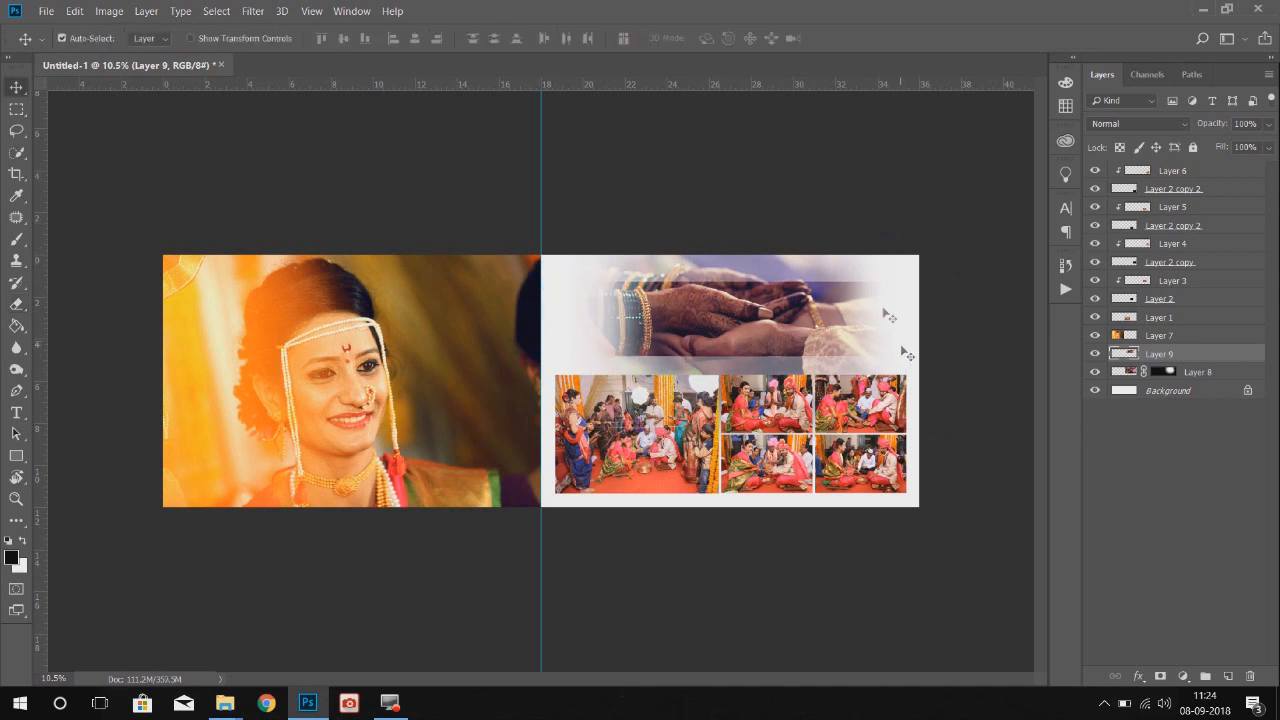
{"action": "left_click", "coordinate": [780, 171]}
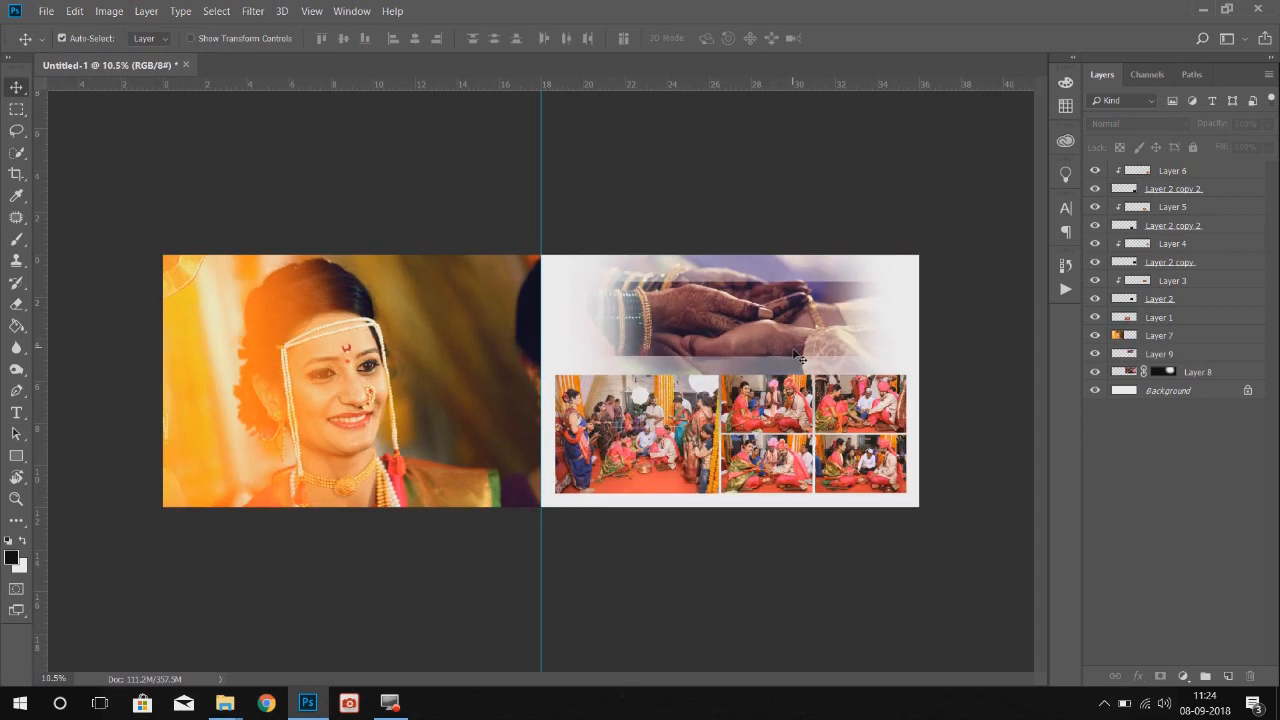
{"action": "left_click", "coordinate": [313, 358]}
{"action": "scroll", "coordinate": [540, 245], "scroll_direction": "up", "scroll_amount": 1}
{"action": "key", "text": "l"}
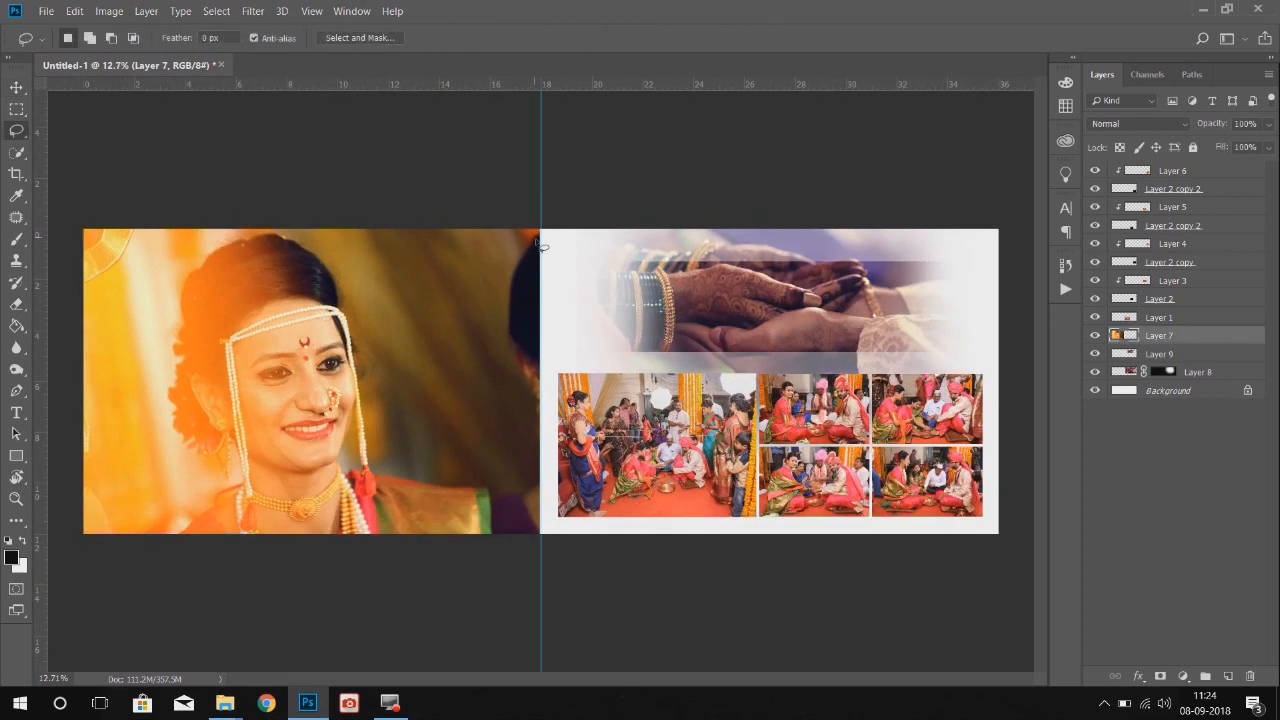
{"action": "scroll", "coordinate": [540, 375], "scroll_direction": "down", "scroll_amount": 3}
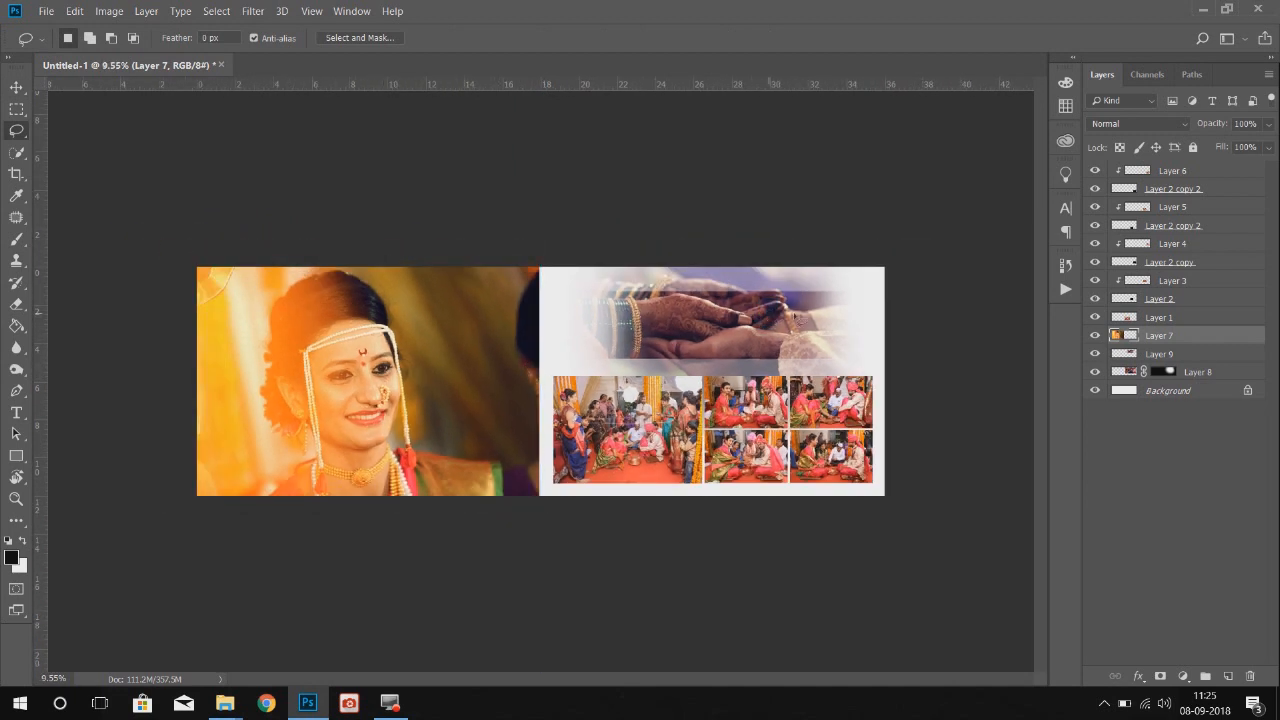
{"action": "key", "text": "Delete"}
{"action": "key", "text": "ctrl+z"}
- Hide the copied hands layer so only the masked hands photo shows
{"action": "key", "text": "v"}
{"action": "left_click", "coordinate": [750, 312]}
{"action": "left_click", "coordinate": [1095, 354]}
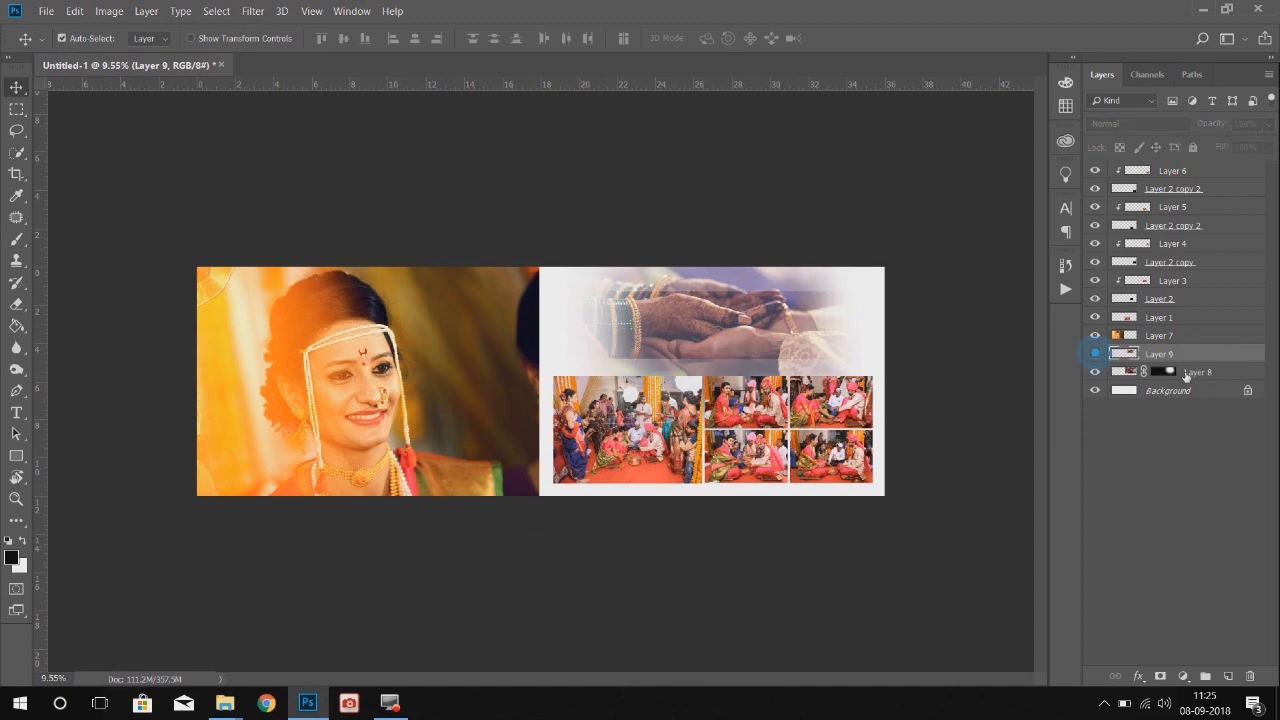
{"action": "left_click", "coordinate": [1187, 375]}
{"action": "left_click", "coordinate": [586, 226]}
{"action": "left_click", "coordinate": [741, 325]}
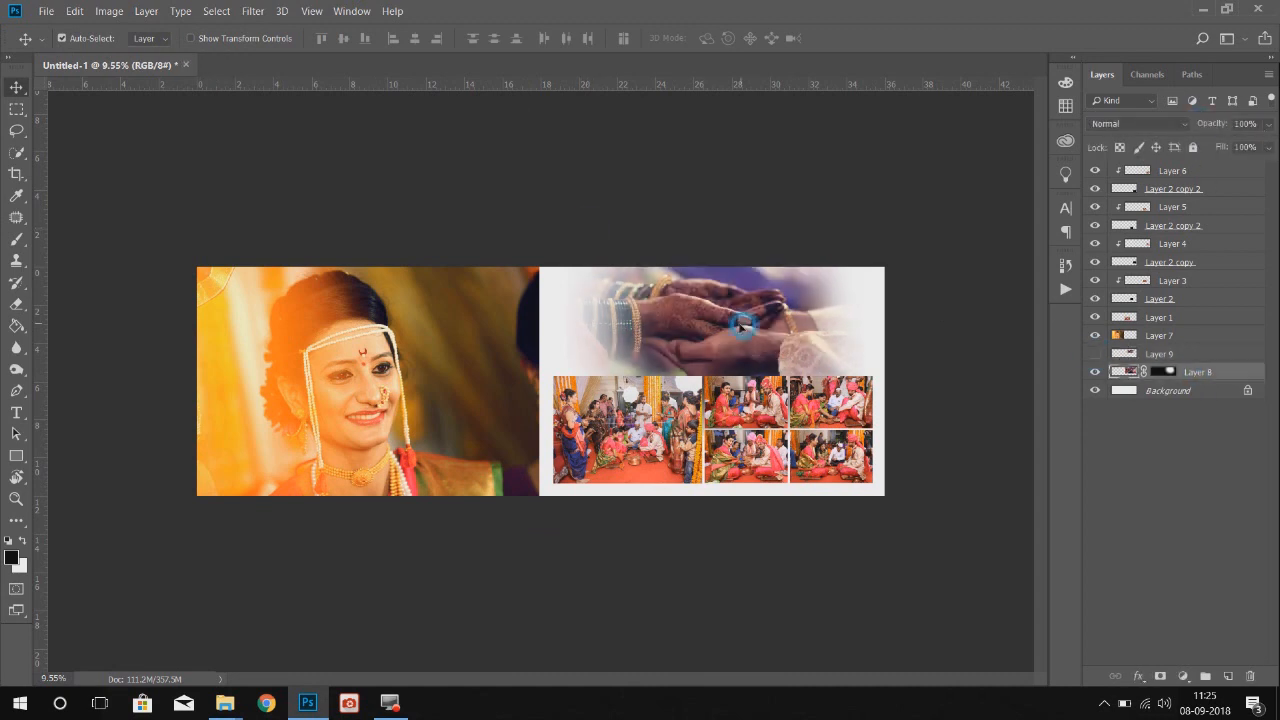
- Outline the lower-left corner of the bridal portrait with a diagonal Pen path and convert it to a selection
{"action": "scroll", "coordinate": [420, 385], "scroll_direction": "up", "scroll_amount": 2}
{"action": "left_click", "coordinate": [343, 372]}
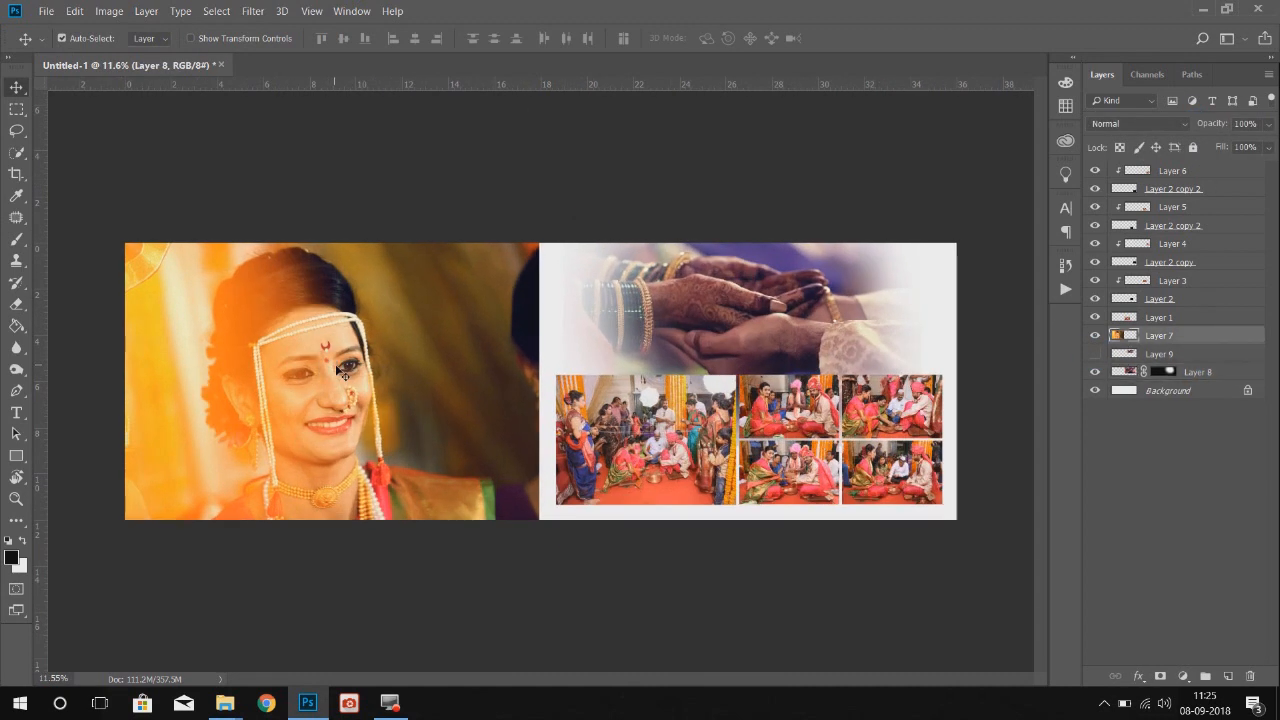
{"action": "key", "text": "p"}
{"action": "left_click", "coordinate": [114, 371]}
{"action": "left_click", "coordinate": [246, 567]}
{"action": "left_click", "coordinate": [116, 581]}
{"action": "left_click", "coordinate": [84, 483]}
{"action": "left_click", "coordinate": [87, 417]}
{"action": "left_click", "coordinate": [115, 373]}
{"action": "key", "text": "ctrl+Return"}
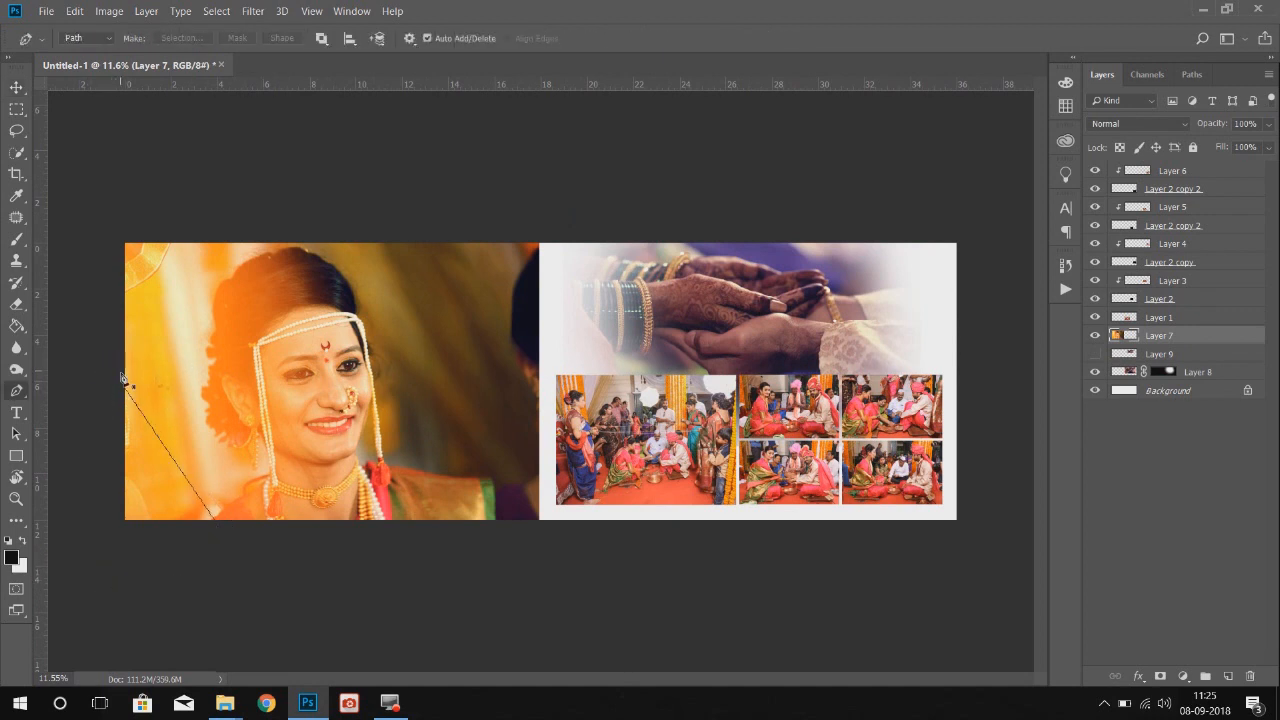
- Fill the corner selection with white on a new layer above all other layers
{"action": "left_click", "coordinate": [1172, 171]}
{"action": "left_click", "coordinate": [1228, 676]}
{"action": "key", "text": "ctrl+BackSpace"}
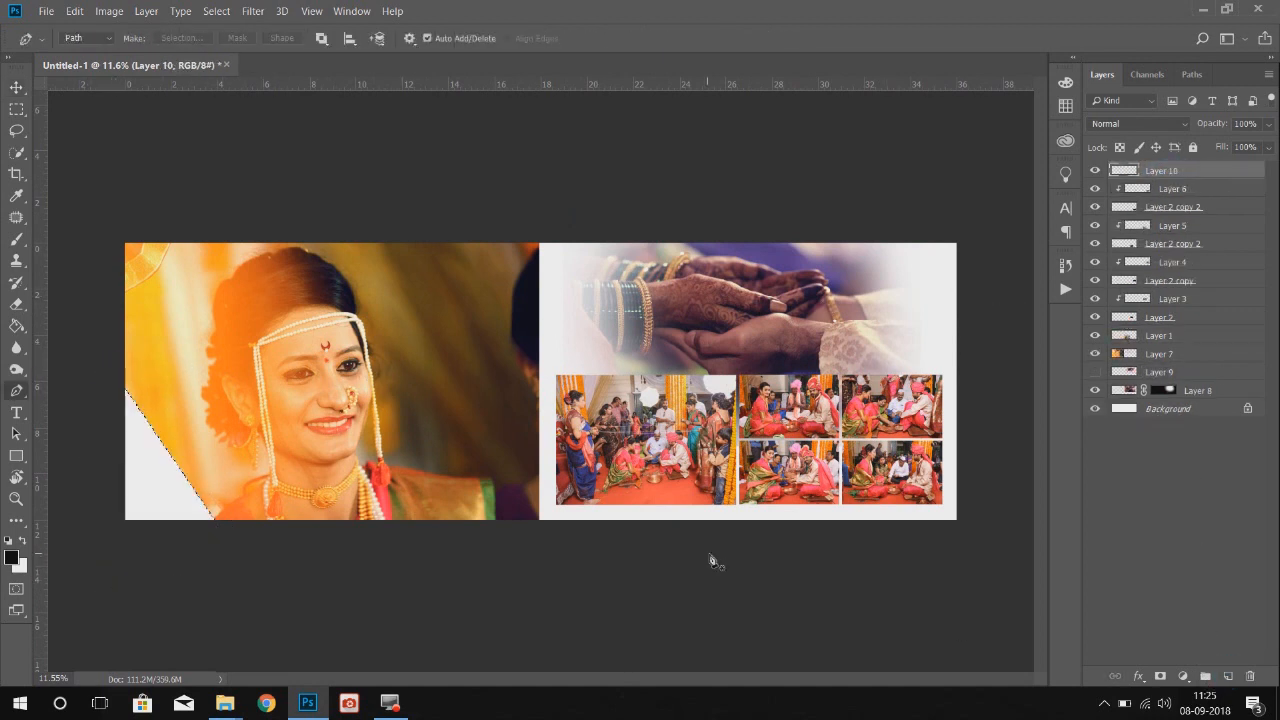
- Duplicate the white corner triangle, flip it horizontally and vertically, and place it in the right page's upper-right corner
{"action": "key", "text": "v"}
{"action": "left_click_drag", "start_coordinate": [157, 457], "coordinate": [516, 307]}
{"action": "key", "text": "ctrl+t"}
{"action": "right_click", "coordinate": [472, 314]}
{"action": "left_click", "coordinate": [560, 523]}
{"action": "right_click", "coordinate": [480, 320]}
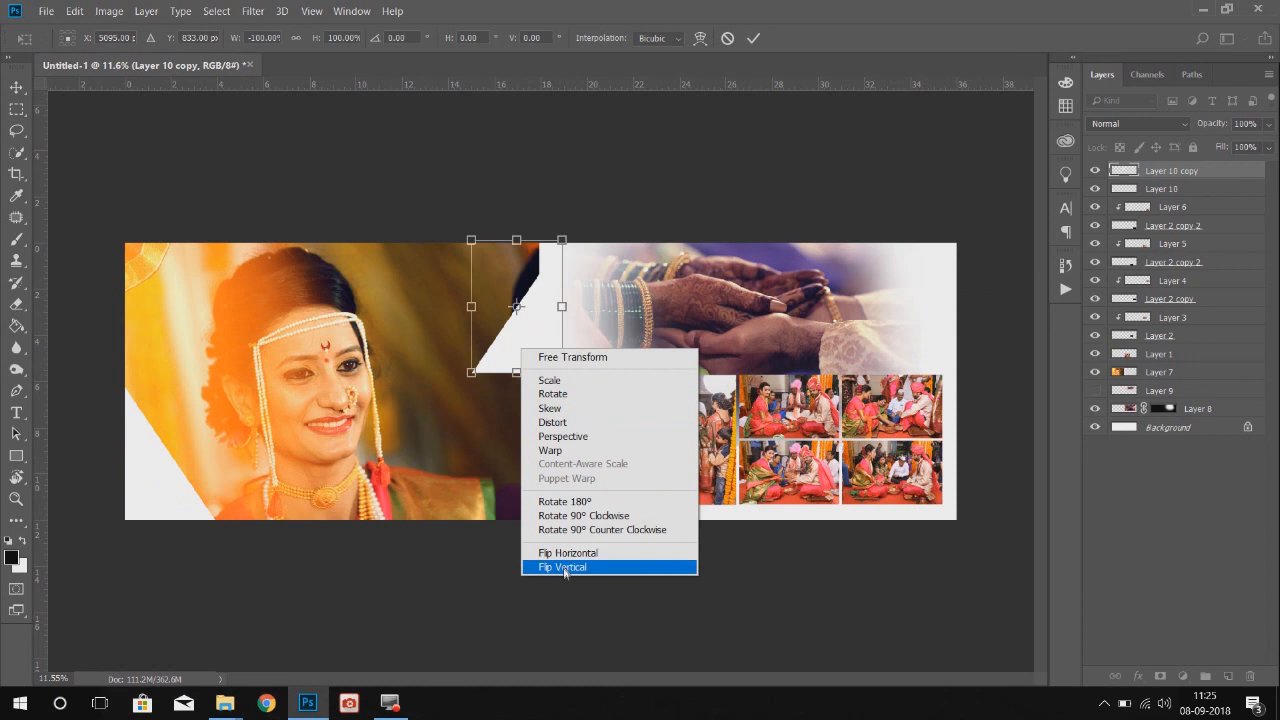
{"action": "left_click", "coordinate": [563, 566]}
{"action": "left_click_drag", "start_coordinate": [541, 343], "coordinate": [943, 337]}
{"action": "key", "text": "Return"}
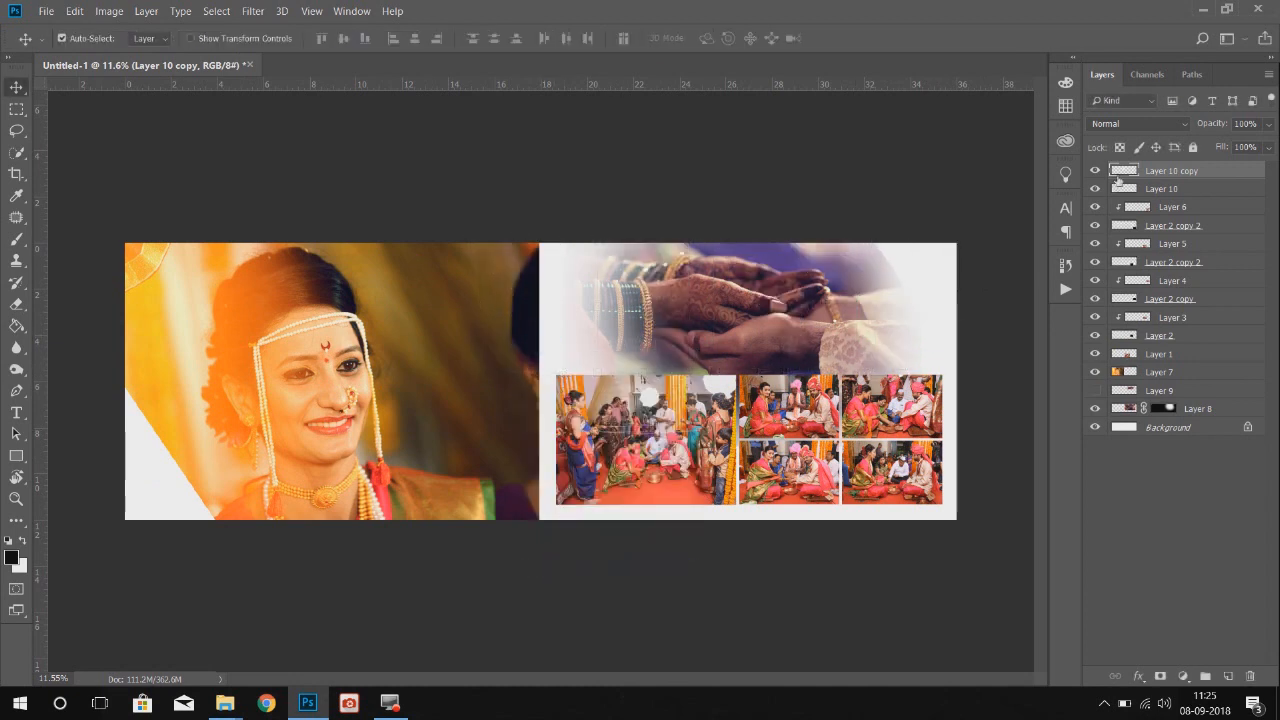
- Fill the upper-right corner triangle with the orange-yellow sampled from the bridal portrait's left edge
{"action": "left_click", "coordinate": [1128, 172], "text": "ctrl"}
{"action": "key", "text": "i"}
{"action": "left_click", "coordinate": [521, 257]}
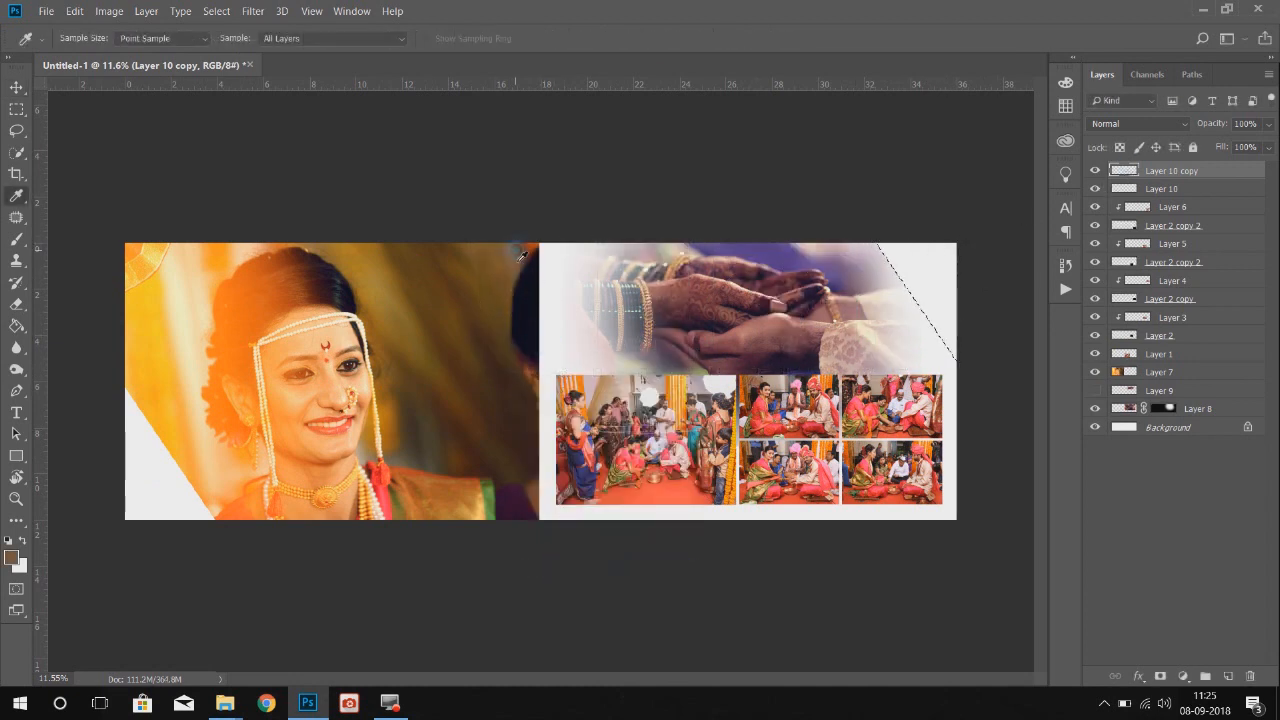
{"action": "left_click", "coordinate": [131, 346]}
{"action": "key", "text": "alt+BackSpace"}
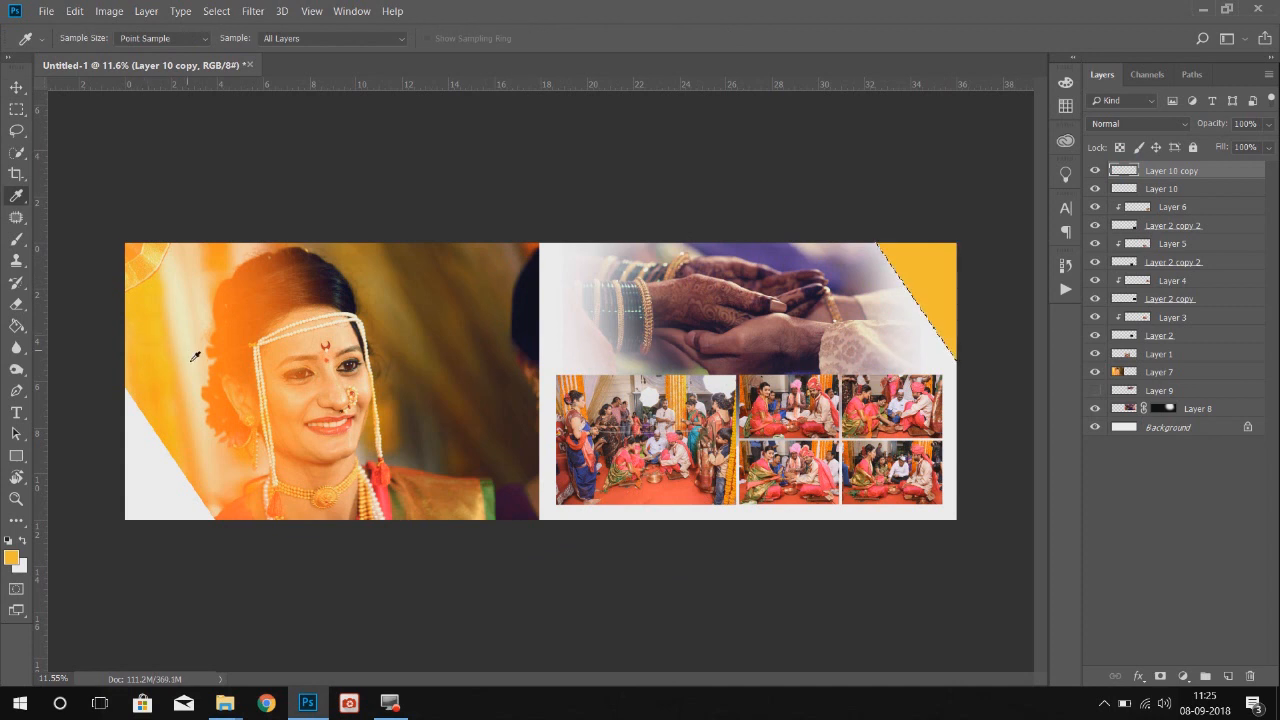
- Shift the orange-yellow triangle outward so it covers a smaller part of the page corner
{"action": "key", "text": "v"}
{"action": "key", "text": "ctrl+t"}
{"action": "left_click_drag", "start_coordinate": [880, 354], "coordinate": [883, 350]}
{"action": "left_click_drag", "start_coordinate": [953, 318], "coordinate": [976, 300]}
{"action": "key", "text": "Return"}
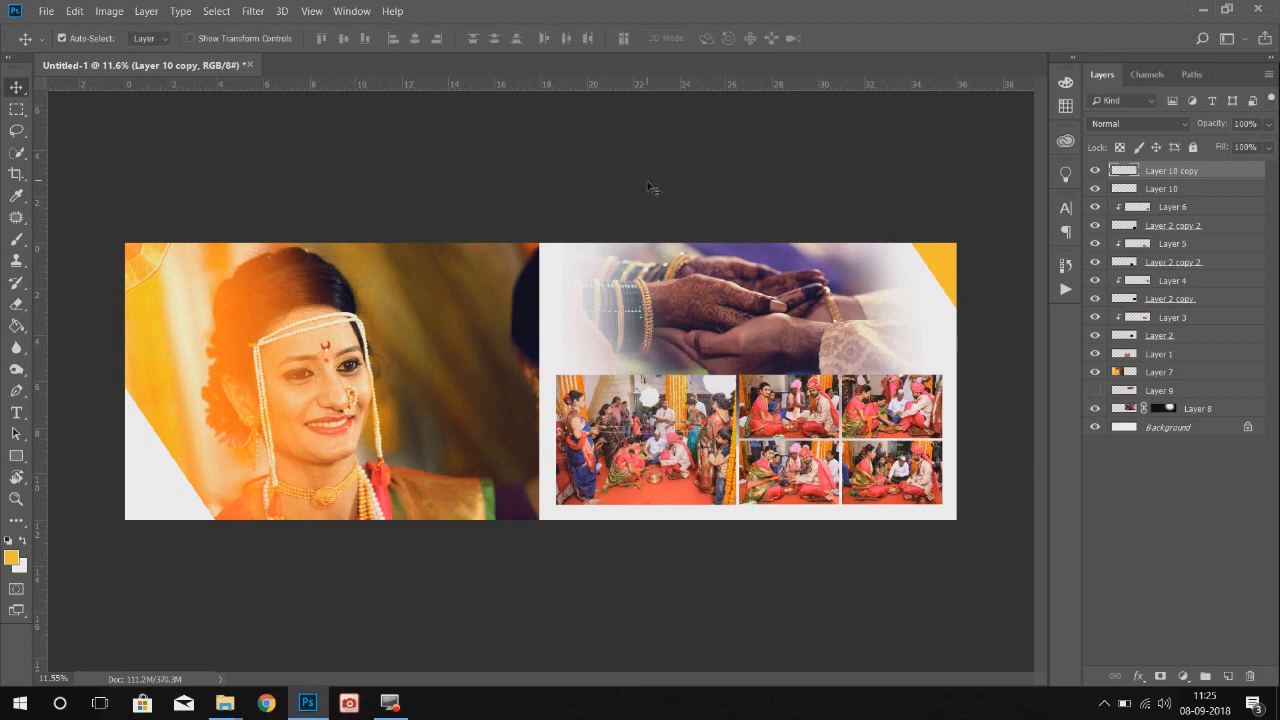
- Enlarge the white triangle in the lower-left corner of the bridal portrait
{"action": "left_click", "coordinate": [165, 470], "text": "ctrl"}
{"action": "key", "text": "ctrl+t"}
{"action": "left_click_drag", "start_coordinate": [215, 386], "coordinate": [270, 320]}
{"action": "double_click", "coordinate": [243, 343]}
- Duplicate the bridal portrait, clip the copy to the original, scale it to 108.63% and shift it right
{"action": "left_click", "coordinate": [365, 388]}
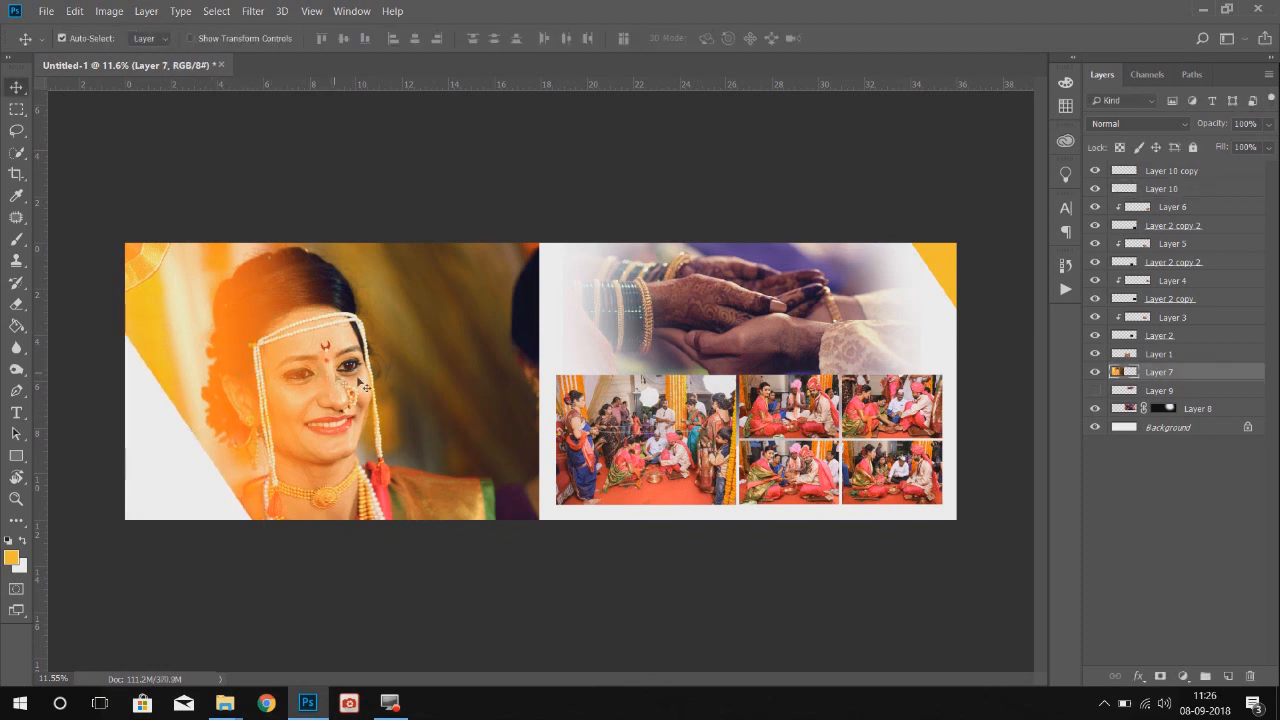
{"action": "key", "text": "ctrl+j"}
{"action": "key", "text": "ctrl+alt+g"}
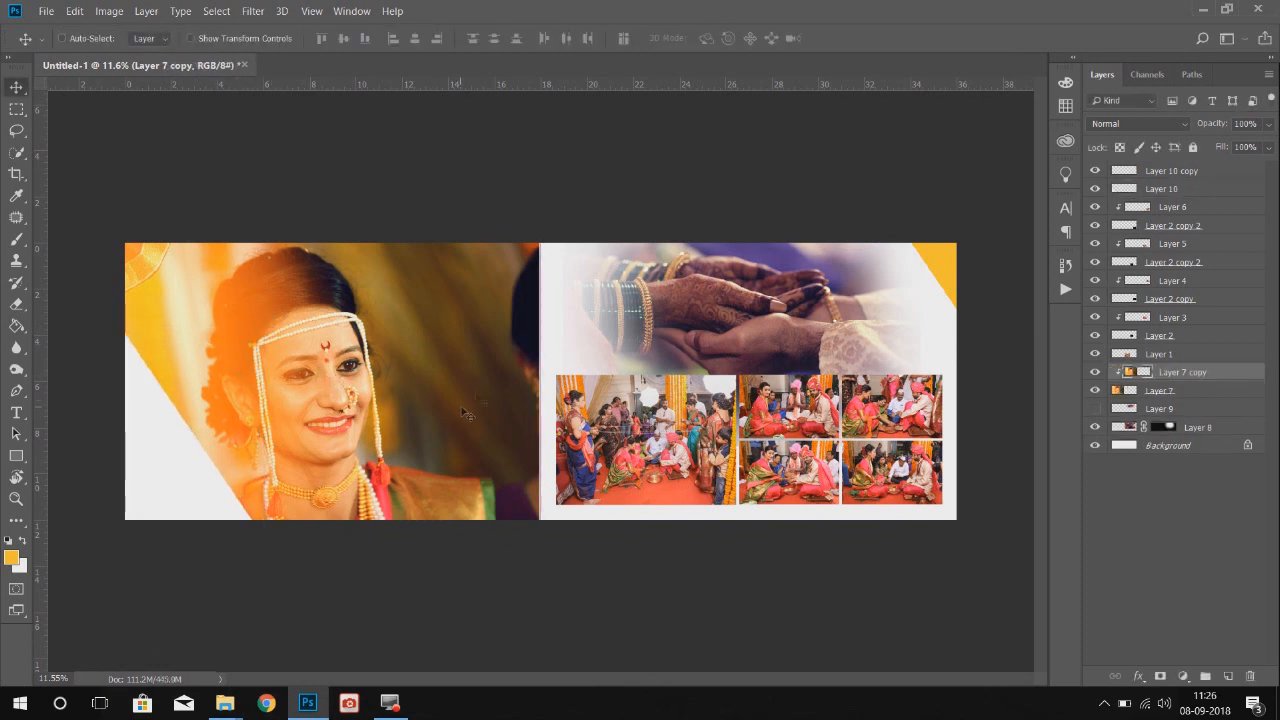
{"action": "key", "text": "ctrl+t"}
{"action": "left_click_drag", "start_coordinate": [534, 233], "coordinate": [577, 204]}
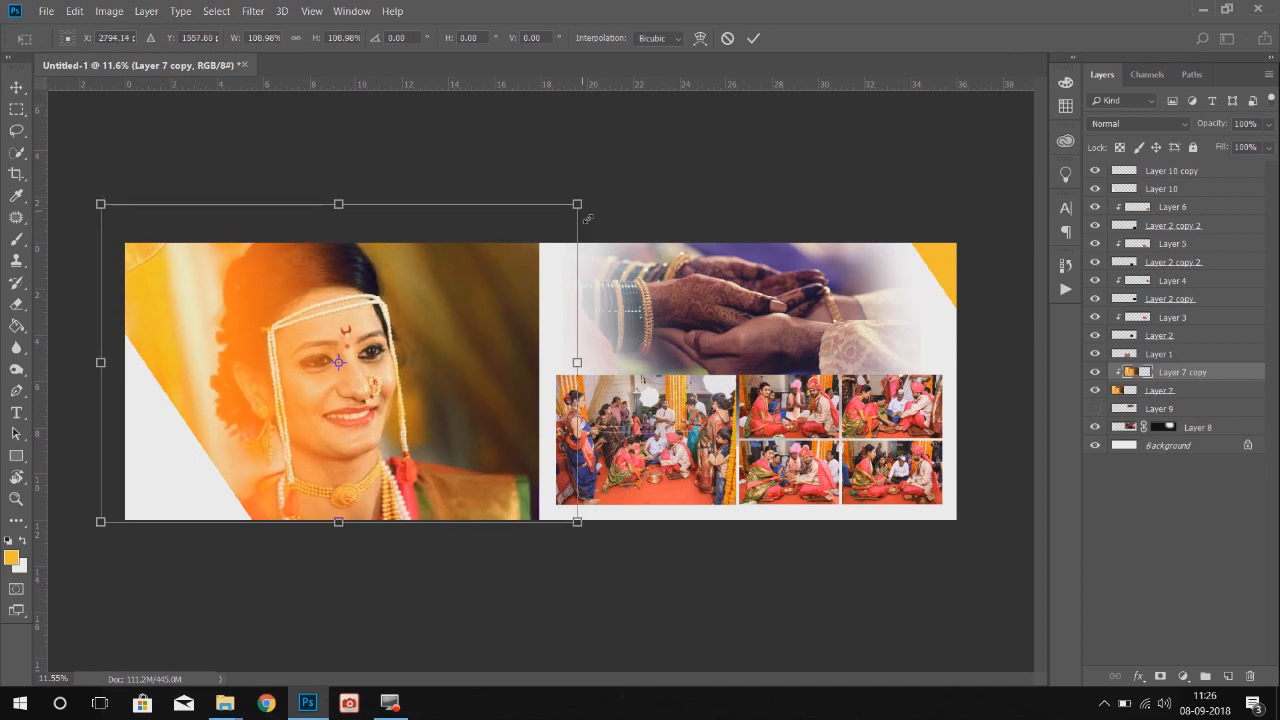
{"action": "mouse_move", "coordinate": [503, 399]}
{"action": "left_mouse_down"}
{"action": "mouse_move", "coordinate": [537, 400]}
{"action": "mouse_move", "coordinate": [522, 396]}
{"action": "left_mouse_up"}
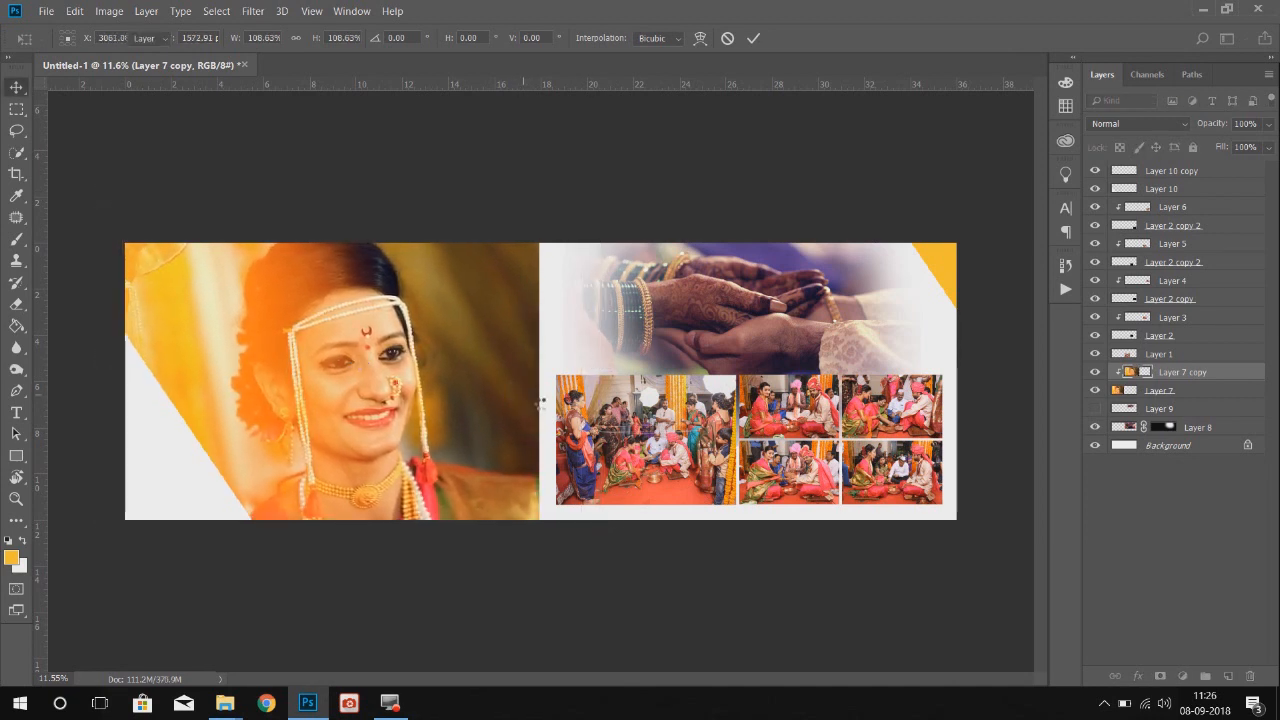
{"action": "key", "text": "Return"}
- Open the photo 101A7589.JPG from the photo folder as a separate document
{"action": "mouse_move", "coordinate": [225, 703]}
{"action": "left_click", "coordinate": [190, 620]}
{"action": "left_click_drag", "start_coordinate": [635, 153], "coordinate": [716, 167]}
{"action": "left_click_drag", "start_coordinate": [768, 236], "coordinate": [770, 237]}
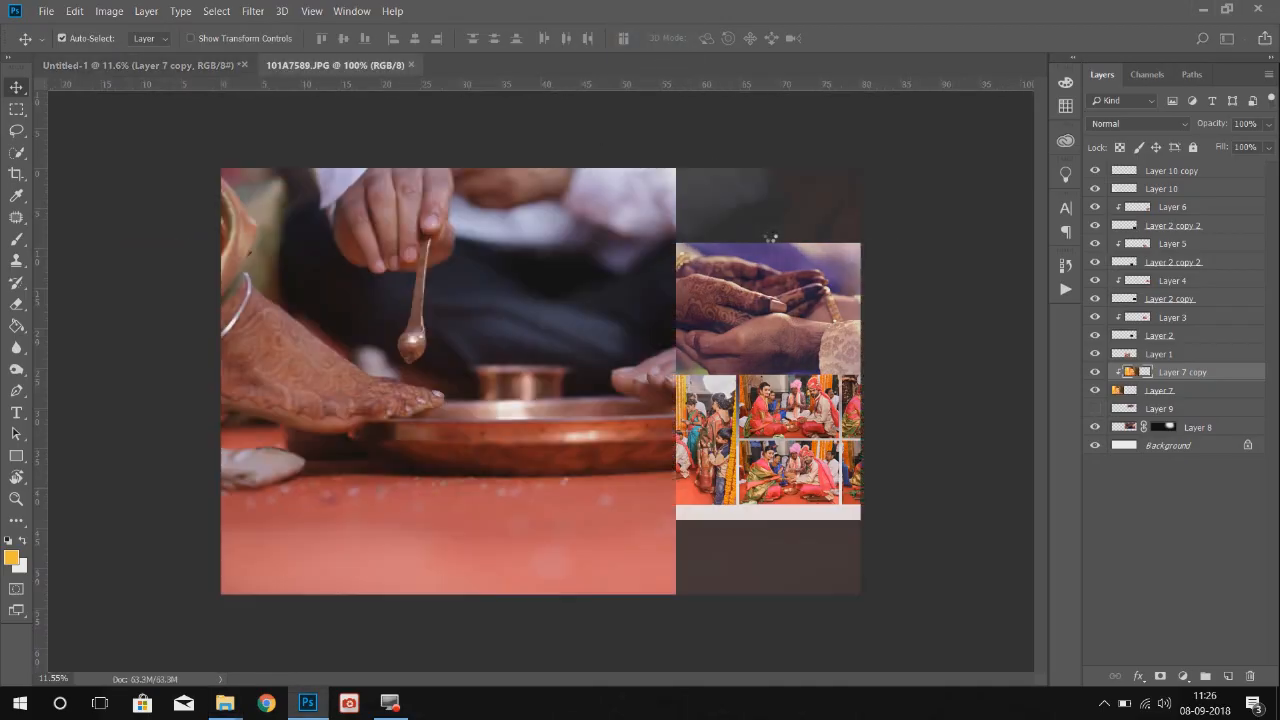
- Run the Aperture colour action on the 101A7589.JPG photo
{"action": "key", "text": "ctrl+a"}
{"action": "key", "text": "ctrl+d"}
{"action": "left_click", "coordinate": [1065, 289]}
{"action": "left_click", "coordinate": [944, 521]}
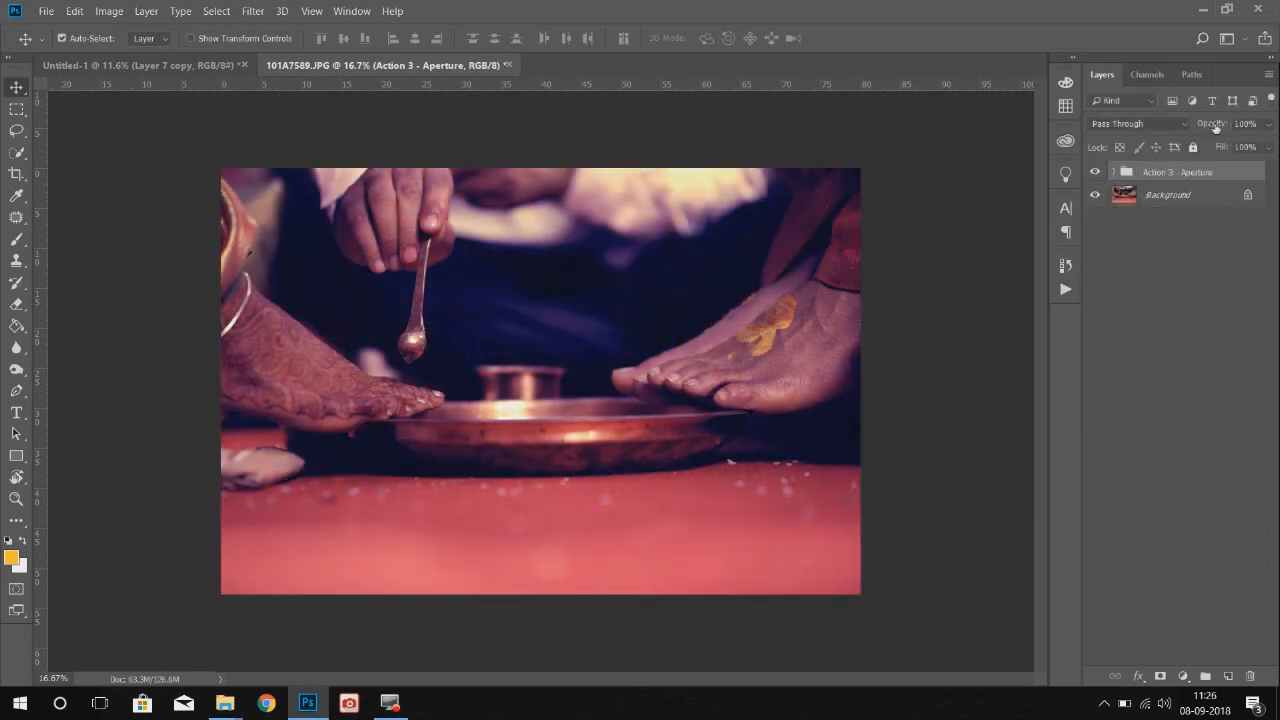
- Lower the opacity of the Action 3 - Aperture group and merge it with the background layer
{"action": "left_click", "coordinate": [1188, 196]}
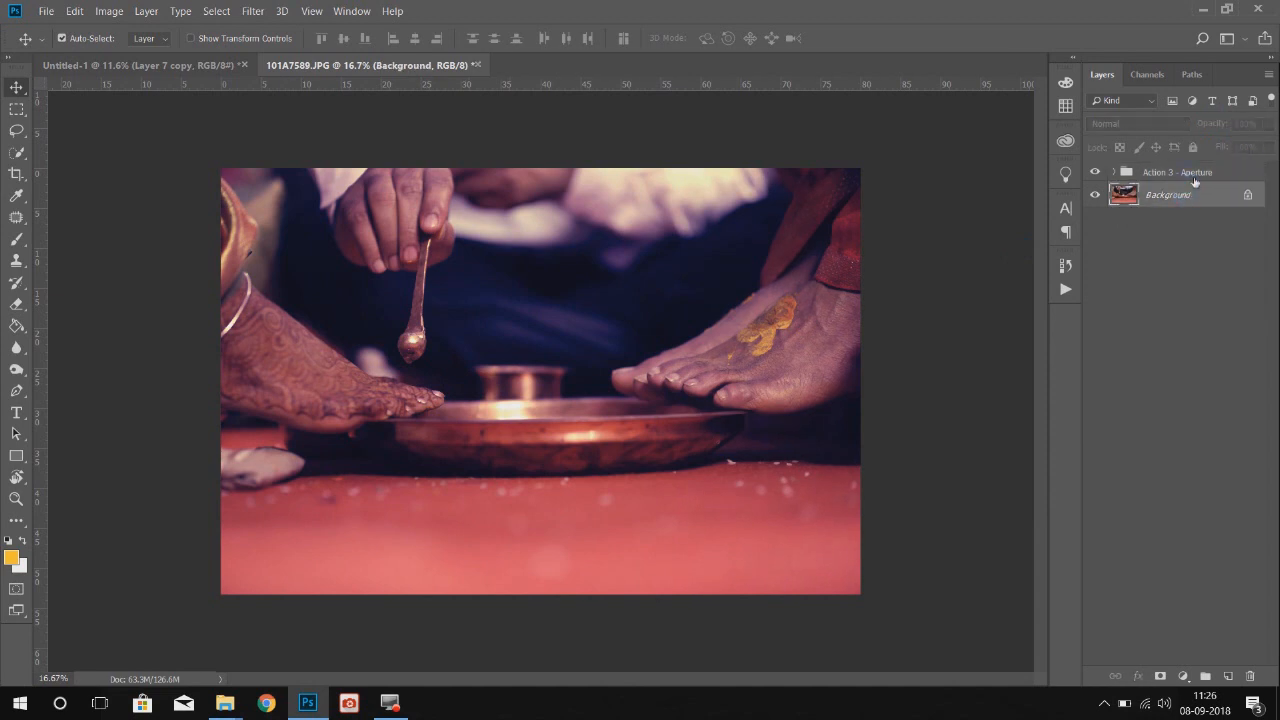
{"action": "left_click", "coordinate": [1186, 177]}
{"action": "left_click", "coordinate": [1212, 125]}
{"action": "left_click", "coordinate": [1183, 197]}
{"action": "key", "text": "ctrl+e"}
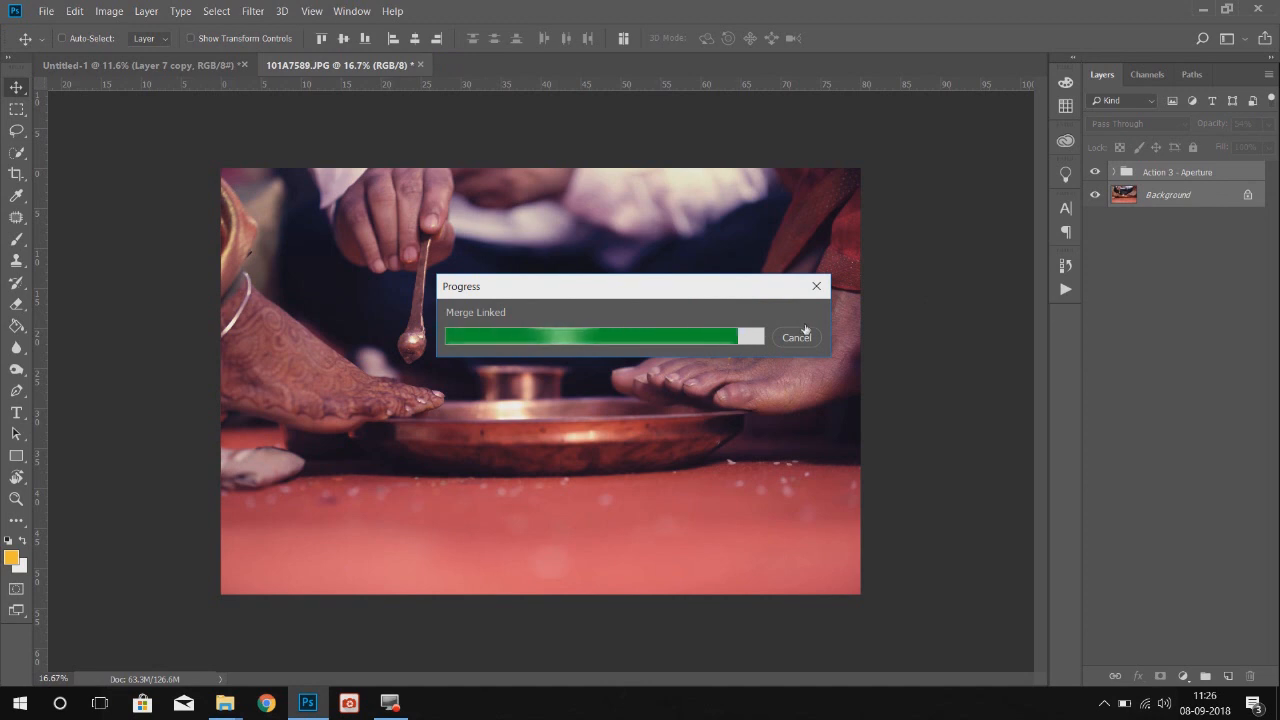
- Close the 101A7589.JPG document and paste its photo into the album spread, scaled to 26.38% at the portrait's lower-left corner
{"action": "key", "text": "ctrl+w"}
{"action": "left_click", "coordinate": [663, 277]}
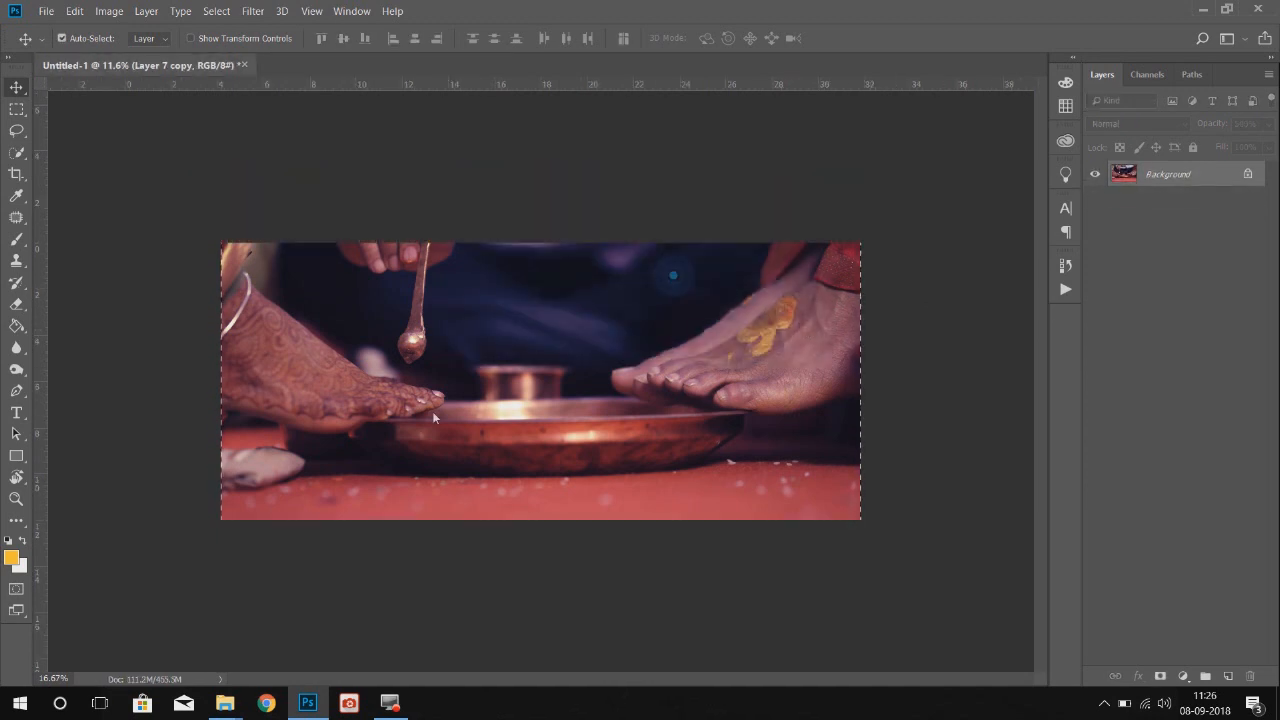
{"action": "key", "text": "ctrl+v"}
{"action": "key", "text": "ctrl+t"}
{"action": "left_click_drag", "start_coordinate": [743, 257], "coordinate": [282, 427]}
{"action": "key", "text": "Return"}
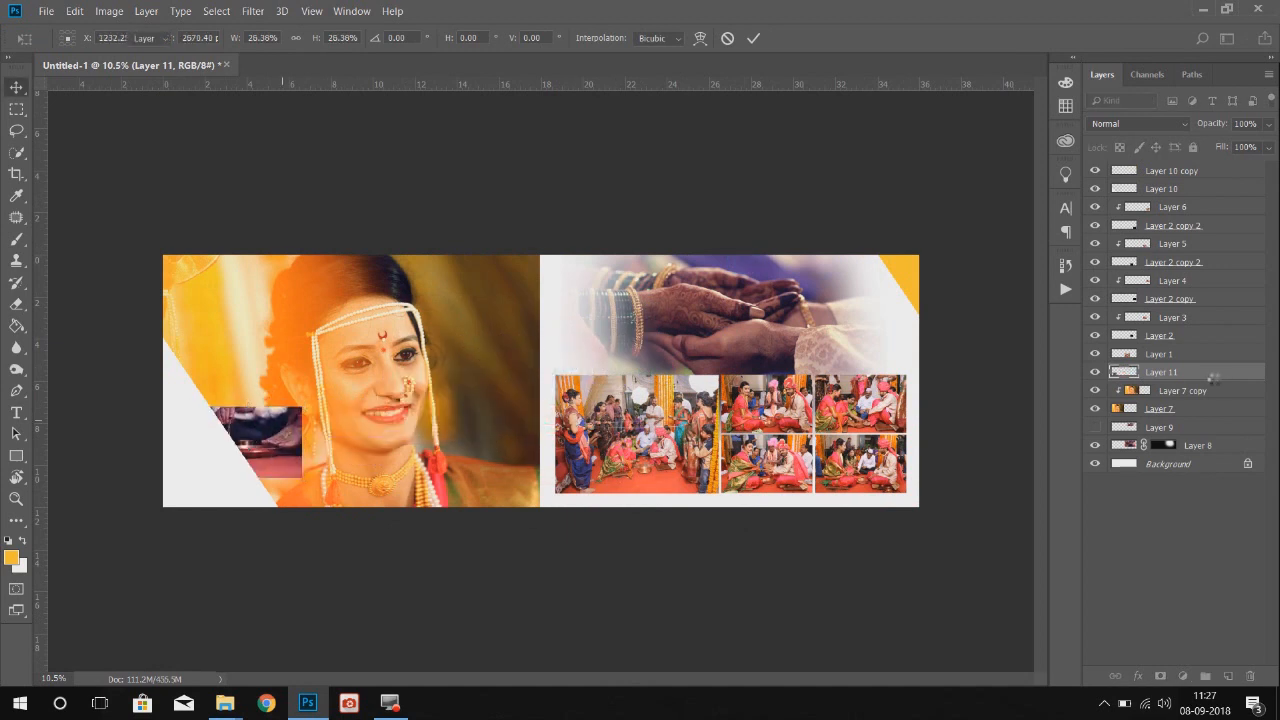
- Bring the pasted feet photo's layer to the top of the stack, shift it left and scale it to 94.22%
{"action": "left_click_drag", "start_coordinate": [1184, 376], "coordinate": [1215, 171]}
{"action": "left_click_drag", "start_coordinate": [276, 432], "coordinate": [263, 430]}
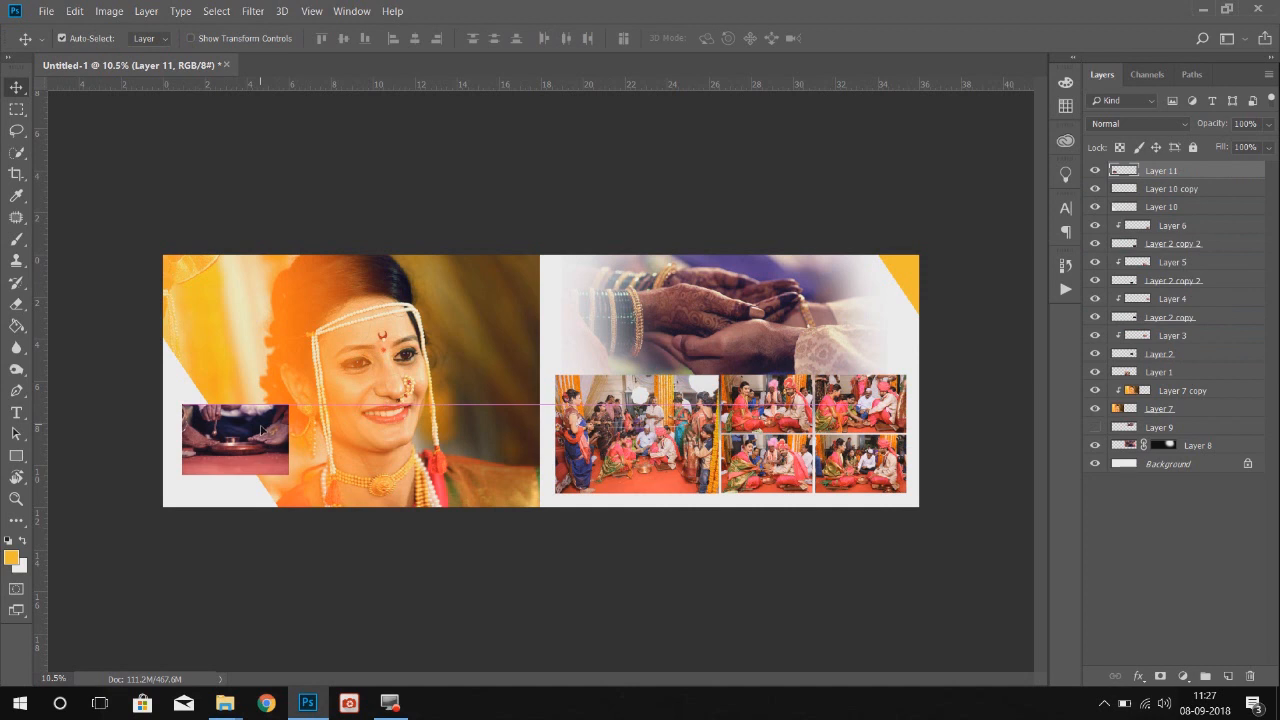
{"action": "scroll", "coordinate": [268, 432], "scroll_direction": "up", "scroll_amount": 1}
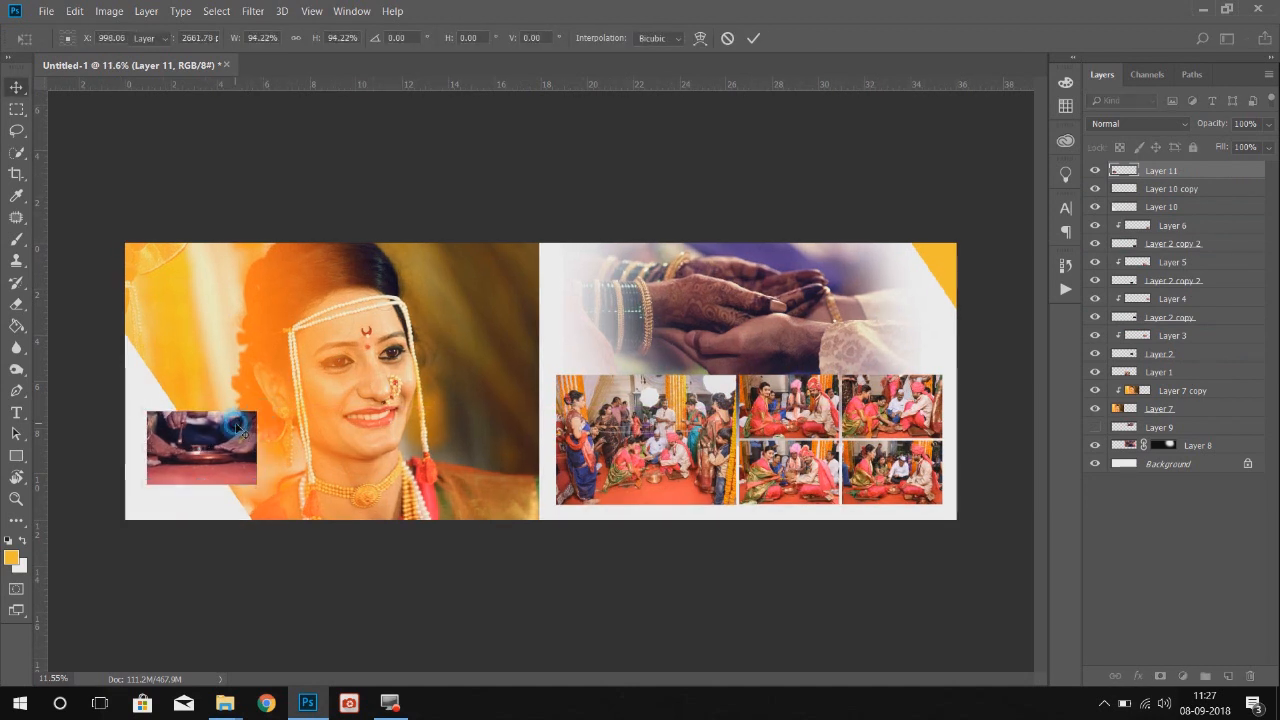
- Cut off the feet photo's upper-right and lower-left corners diagonally with Pen tool selections, and nudge the photo up slightly
{"action": "key", "text": "p"}
{"action": "scroll", "coordinate": [222, 438], "scroll_direction": "up", "scroll_amount": 5}
{"action": "left_click", "coordinate": [234, 374]}
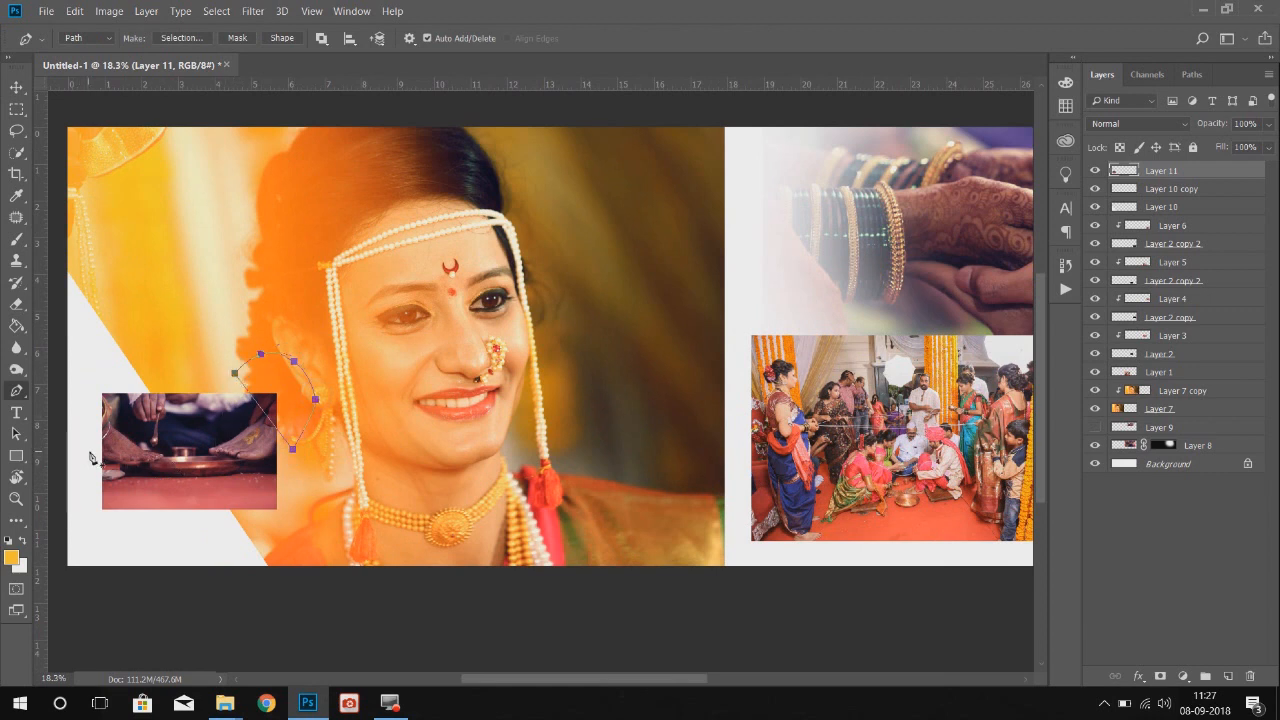
{"action": "left_click", "coordinate": [149, 546]}
{"action": "left_click", "coordinate": [102, 540]}
{"action": "left_click", "coordinate": [82, 479]}
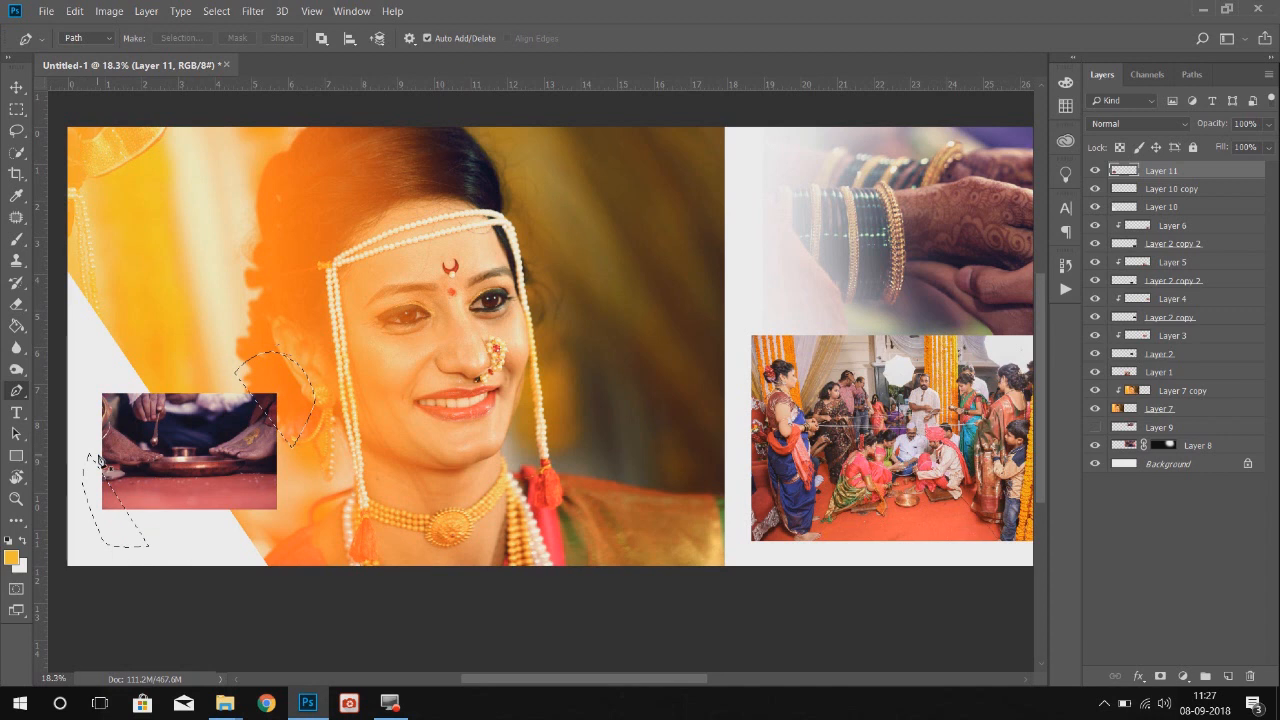
{"action": "key", "text": "Delete"}
{"action": "key", "text": "ctrl+d"}
{"action": "key", "text": "v"}
{"action": "left_click_drag", "start_coordinate": [208, 450], "coordinate": [204, 440]}
- Add the bride's name as red text below the feet photo and set its font to ADAM.CG PRO
{"action": "key", "text": "t"}
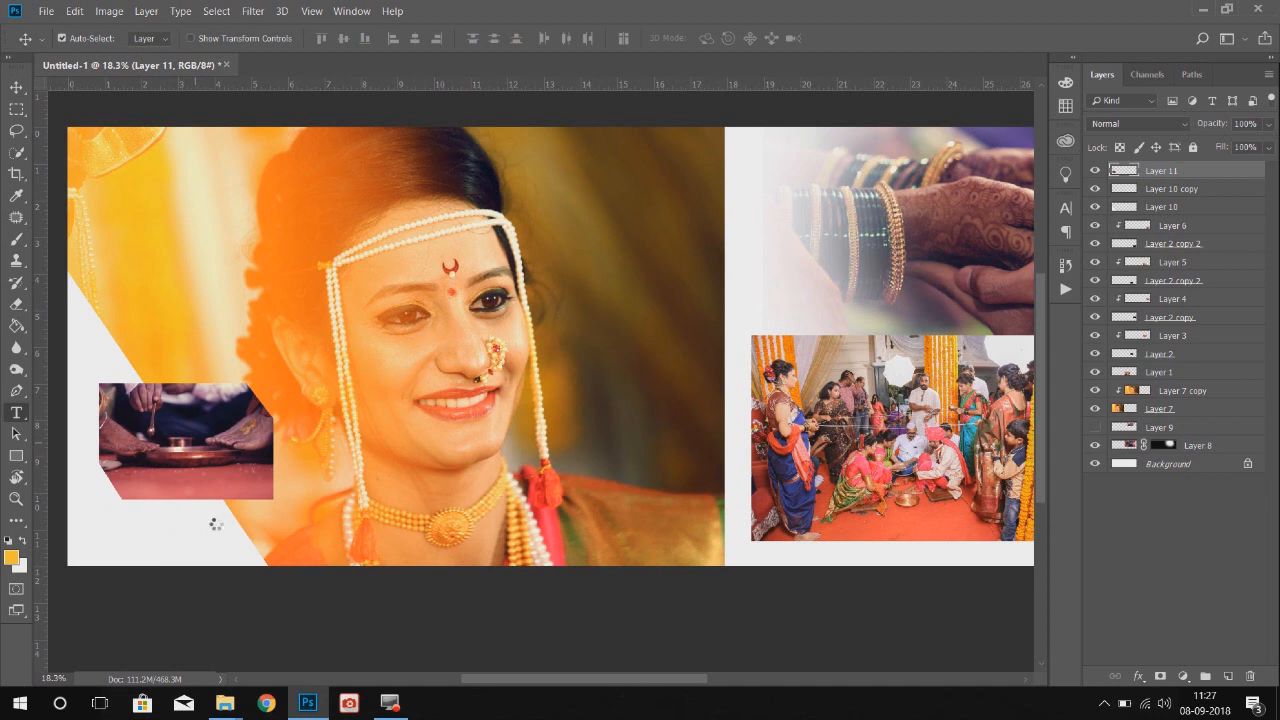
{"action": "scroll", "coordinate": [214, 524], "scroll_direction": "up", "scroll_amount": 1}
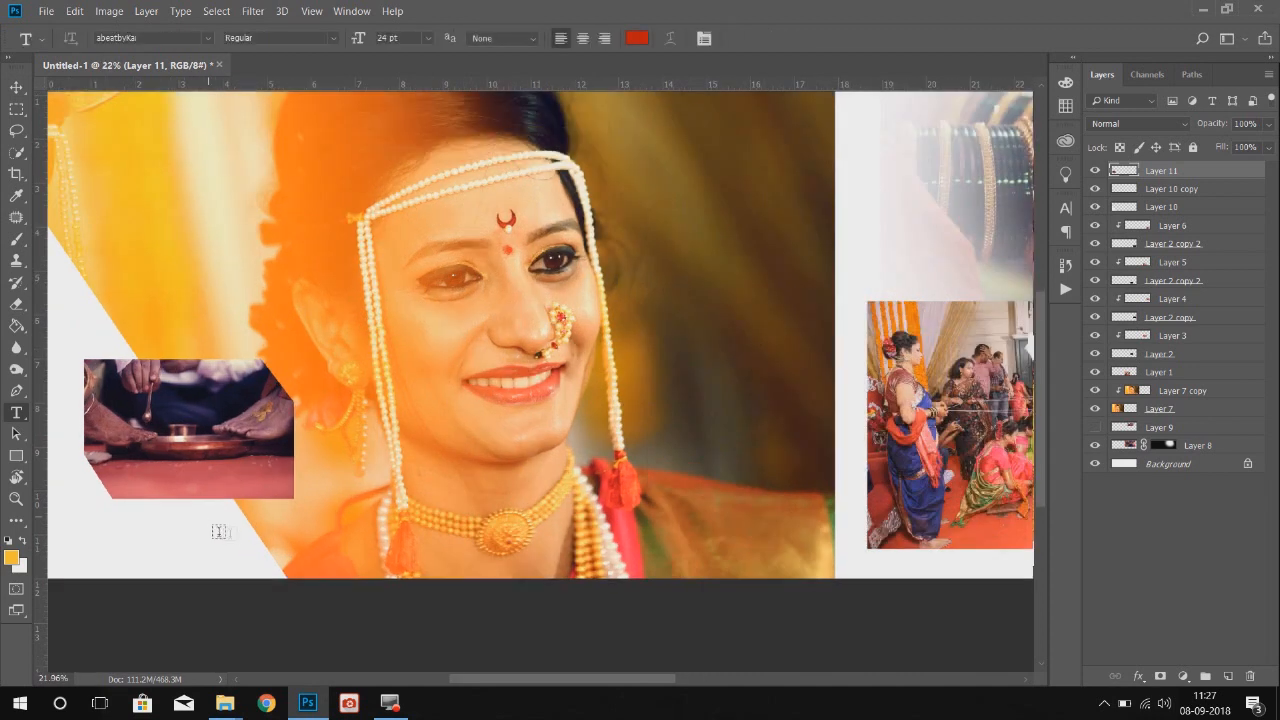
{"action": "left_click", "coordinate": [224, 531]}
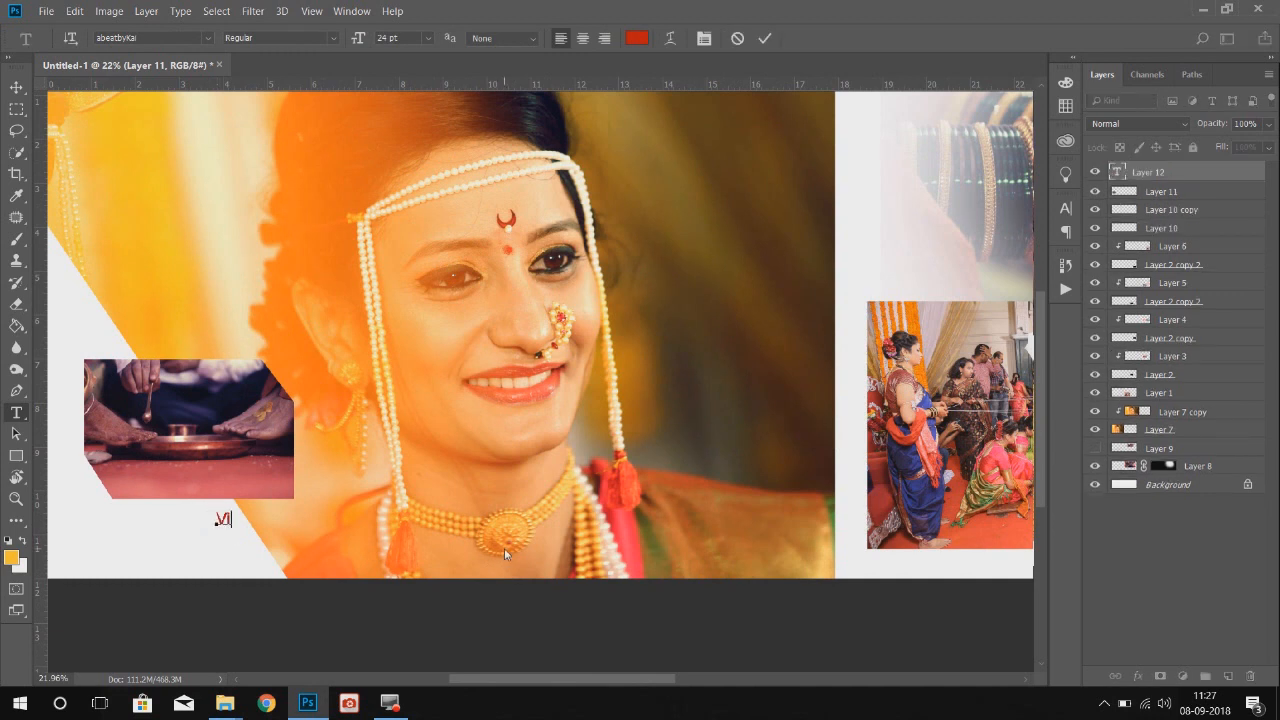
{"action": "type", "text": "Vidhi"}
{"action": "double_click", "coordinate": [252, 519]}
{"action": "left_click", "coordinate": [207, 40]}
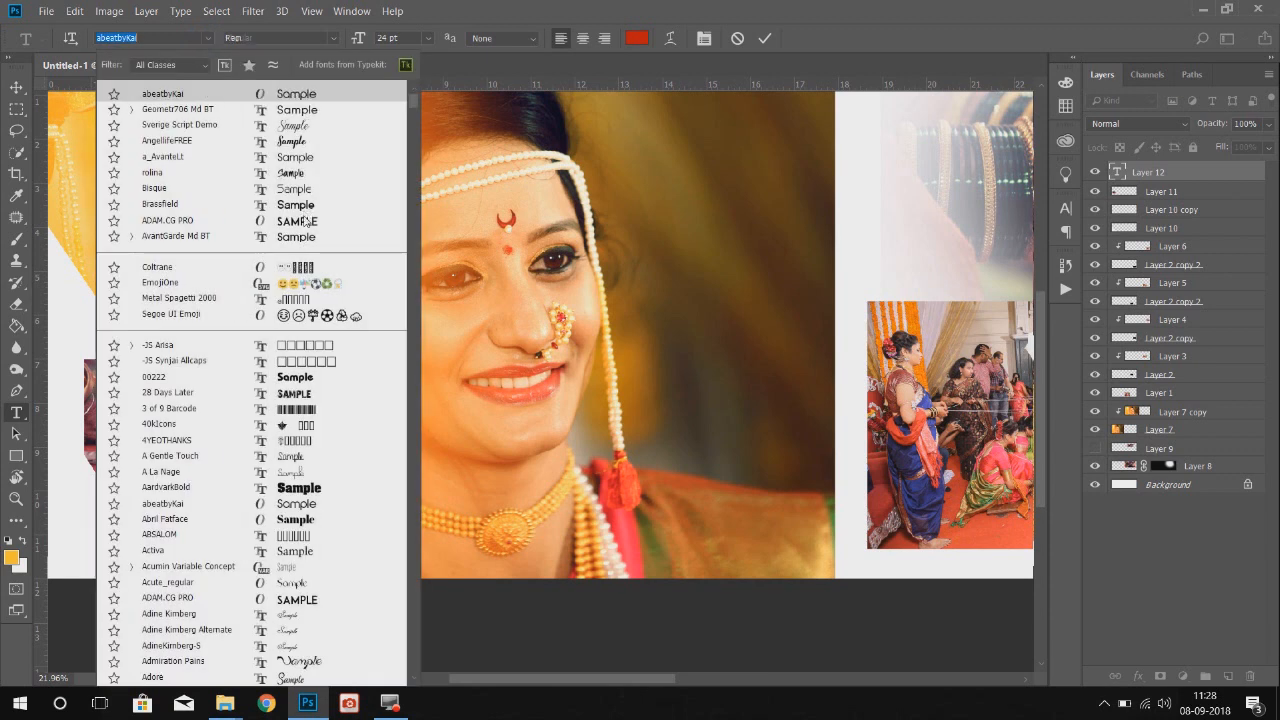
{"action": "left_click", "coordinate": [240, 220]}
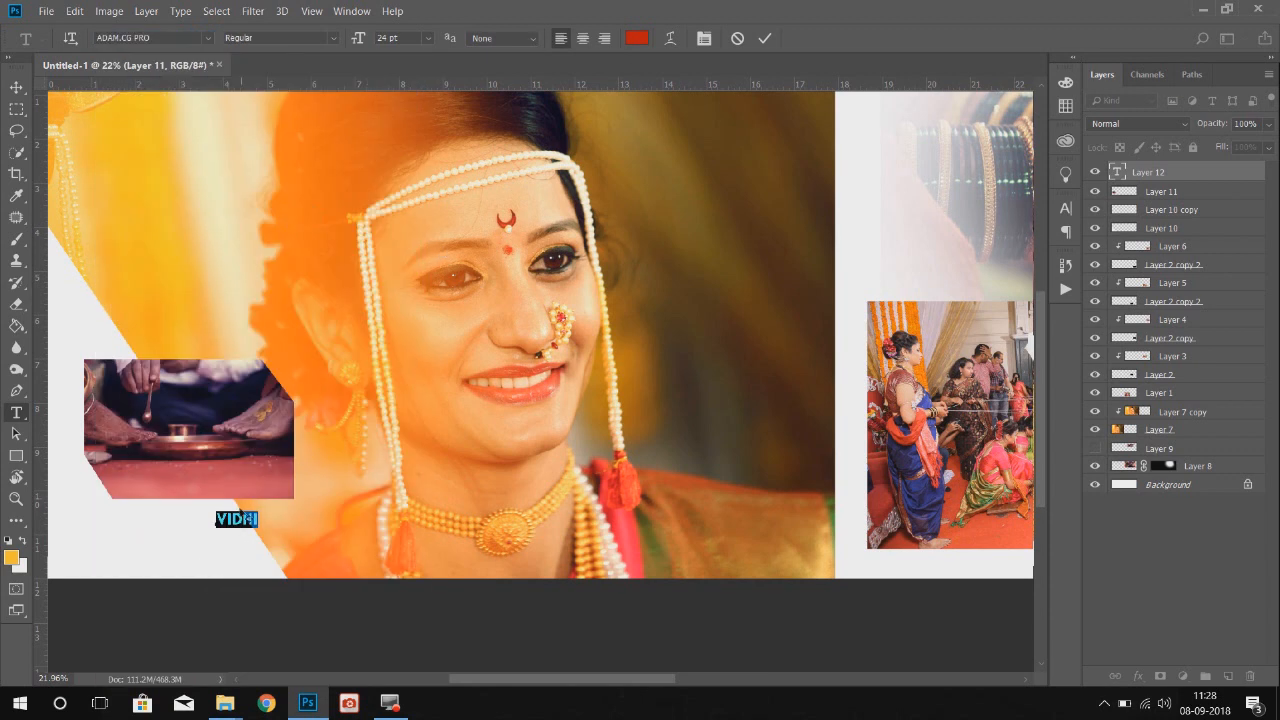
- Enlarge the bride's name and place it over the feet photo's lower-right corner
{"action": "left_click", "coordinate": [243, 520]}
{"action": "left_click", "coordinate": [16, 90]}
{"action": "key", "text": "ctrl+t"}
{"action": "left_click_drag", "start_coordinate": [312, 487], "coordinate": [290, 488]}
{"action": "key", "text": "Return"}
- Paint a soft light-orange glow over the feet photo's lower-right corner on a new layer beneath the name text
{"action": "left_click", "coordinate": [273, 452]}
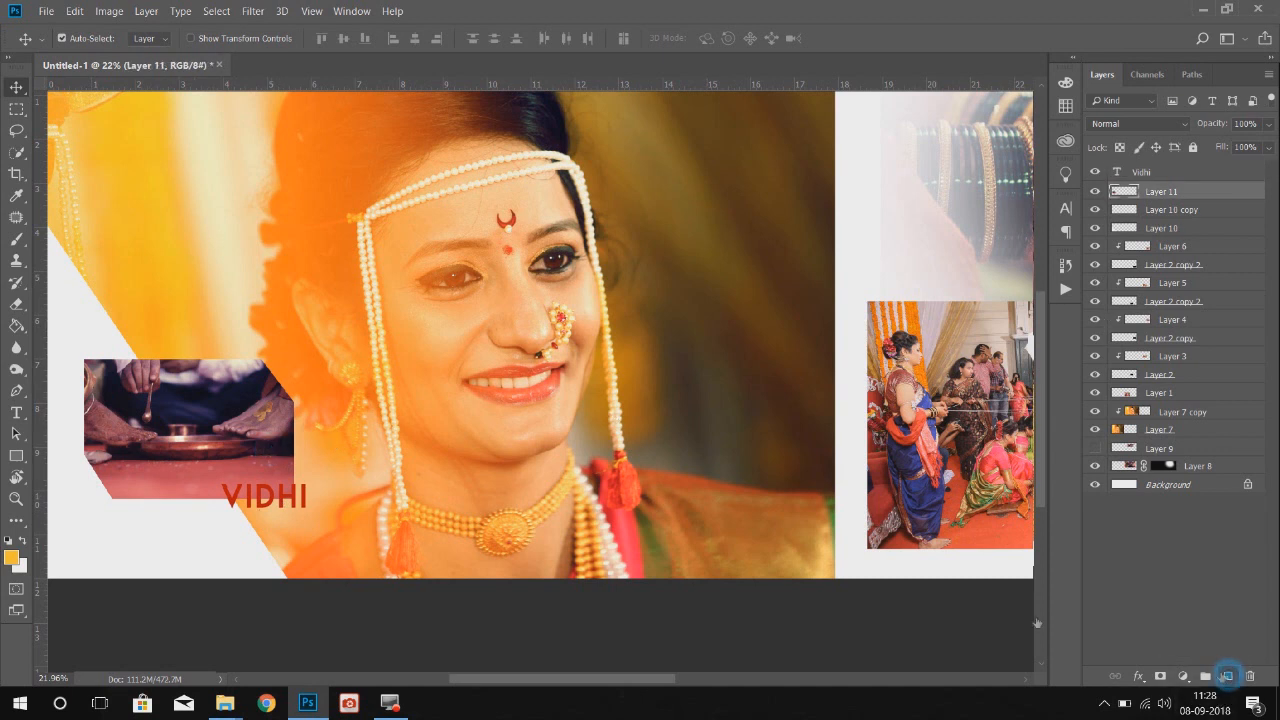
{"action": "left_click", "coordinate": [1228, 676]}
{"action": "key", "text": "b"}
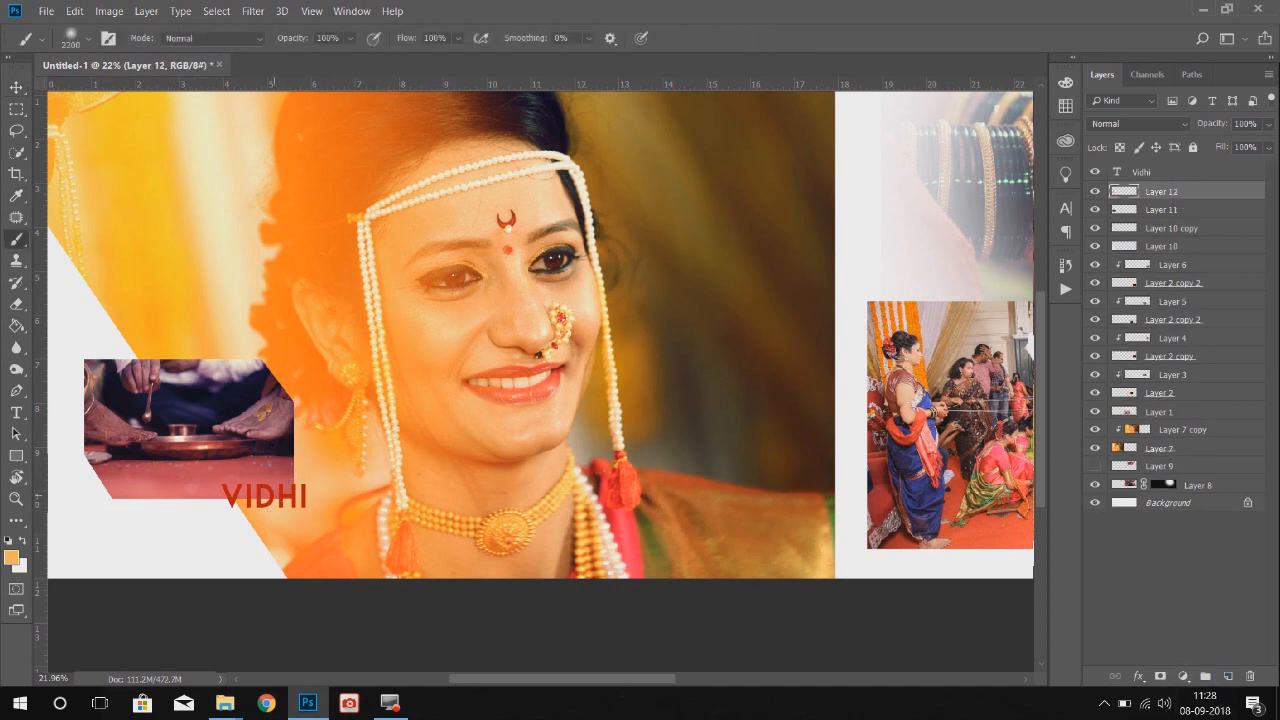
{"action": "key", "text": "v"}
- Add the caption "the beautifull Bride" below the name and set its font to abeatbyKai
{"action": "key", "text": "t"}
{"action": "scroll", "coordinate": [204, 537], "scroll_direction": "up", "scroll_amount": 1}
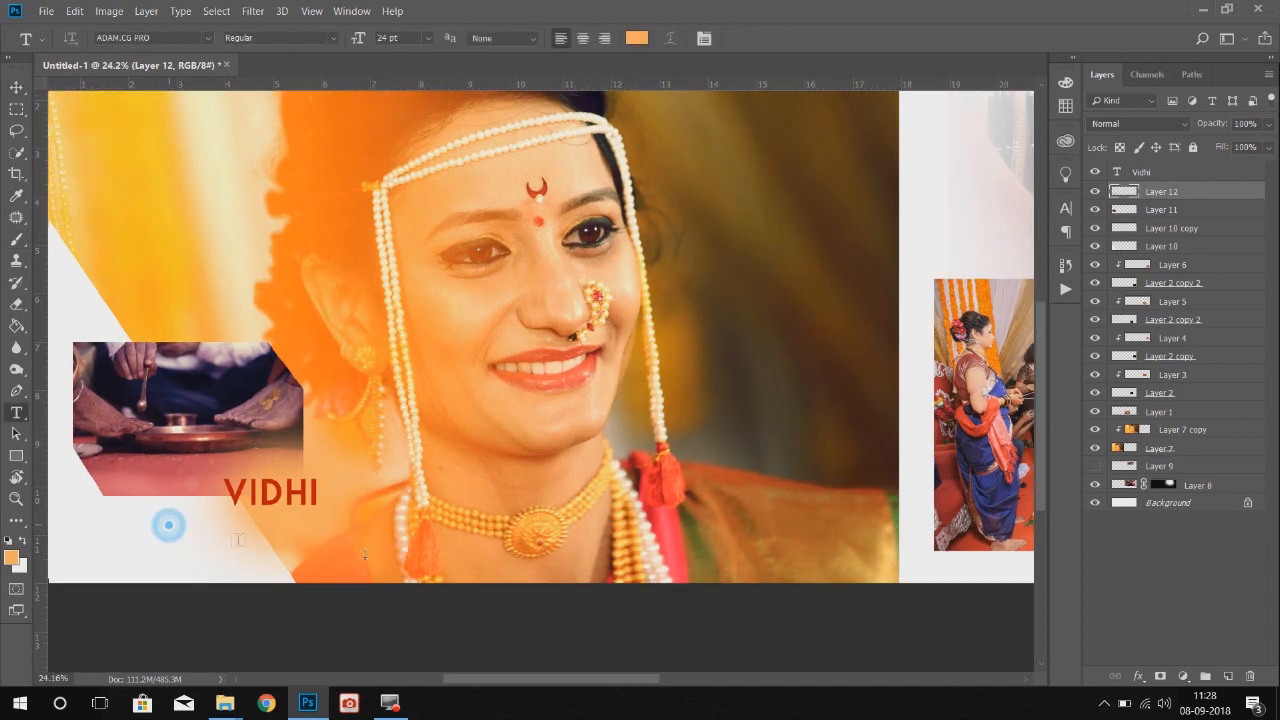
{"action": "left_click", "coordinate": [170, 522]}
{"action": "type", "text": "THE BEAU"}
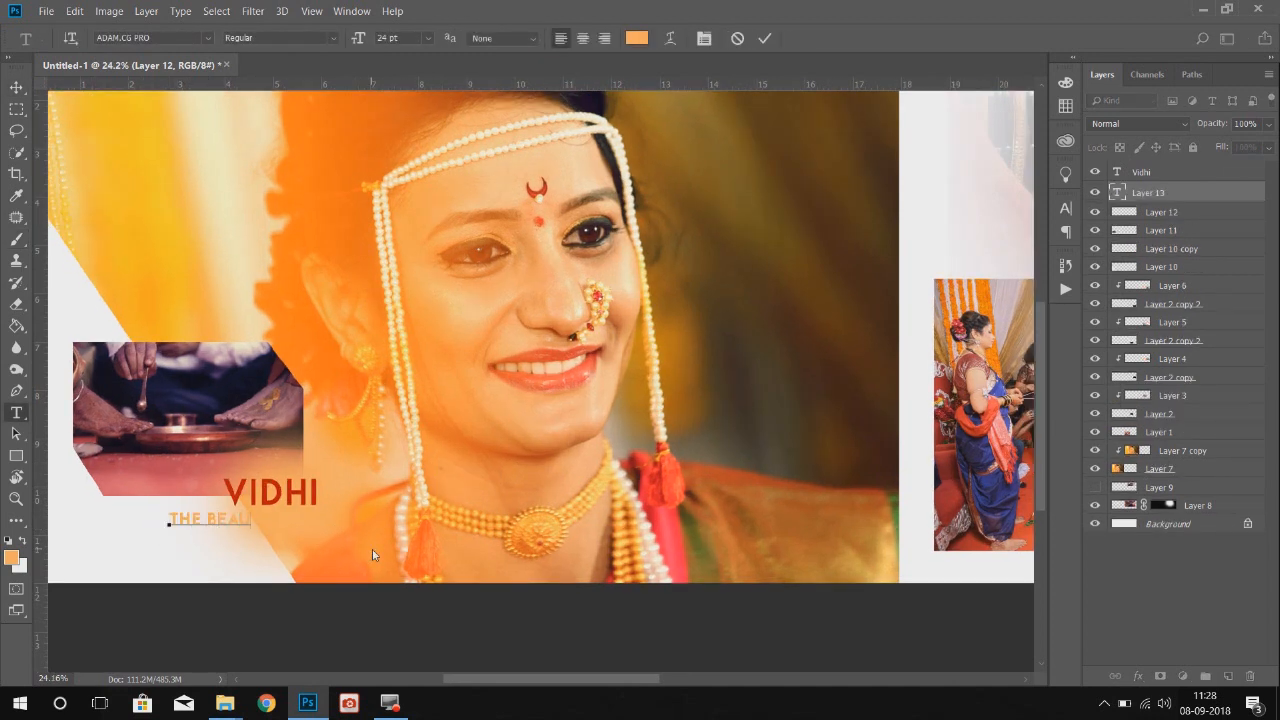
{"action": "type", "text": "TIFUL MUPLE"}
{"action": "key", "text": "ctrl+a"}
{"action": "left_click", "coordinate": [207, 38]}
{"action": "left_click", "coordinate": [296, 109]}
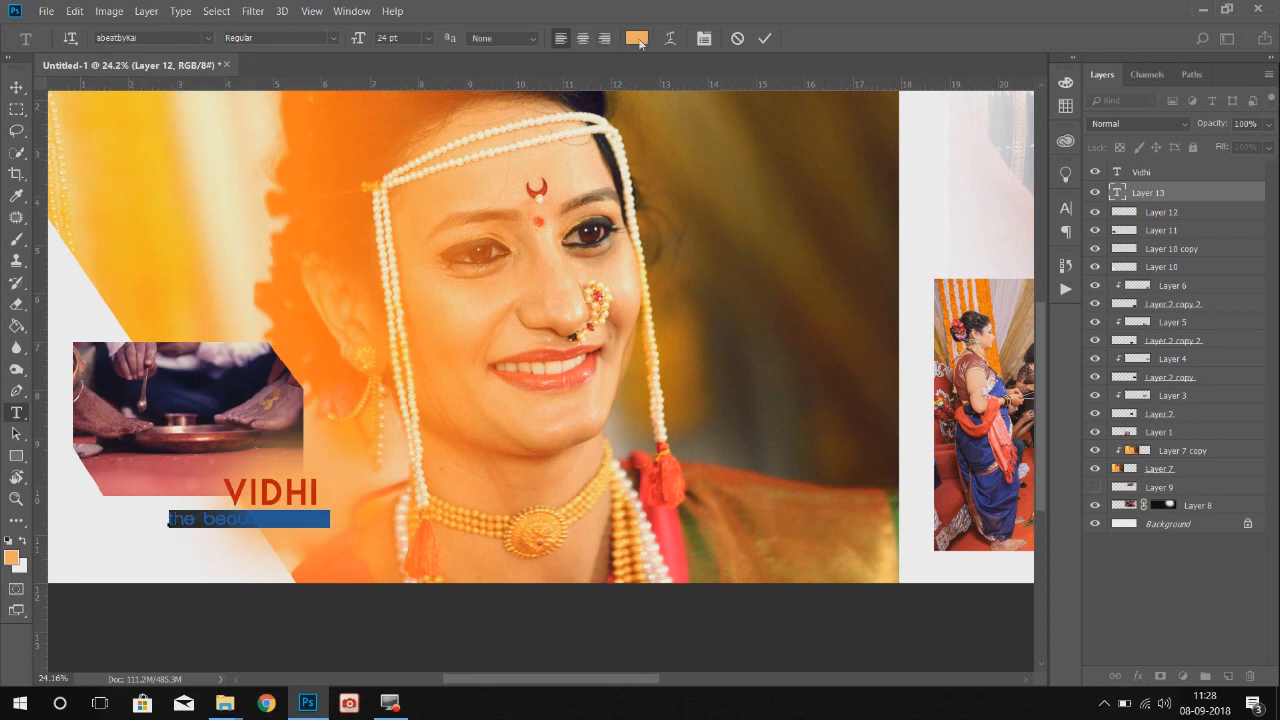
- Give the caption a dark colour, a 15 pt font size and 220 tracking
{"action": "left_click", "coordinate": [637, 38]}
{"action": "left_click", "coordinate": [779, 558]}
{"action": "left_click", "coordinate": [1166, 382]}
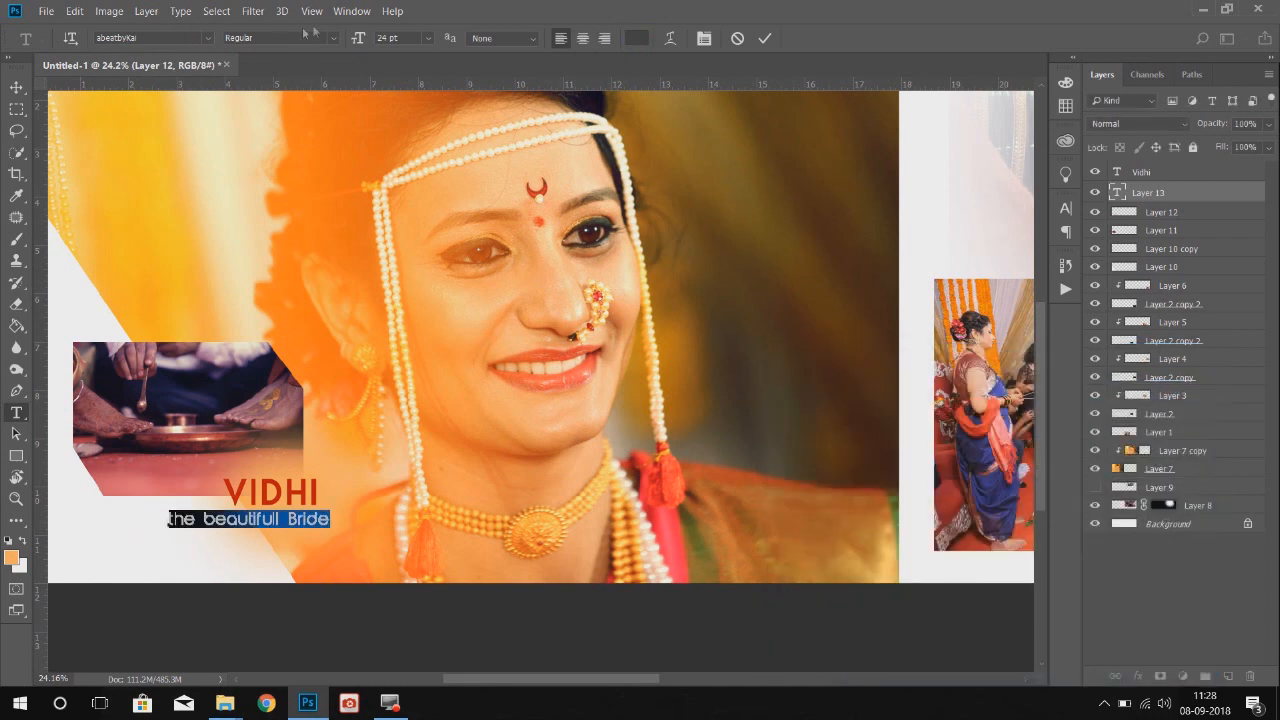
{"action": "scroll", "coordinate": [409, 46], "scroll_direction": "down", "scroll_amount": 6}
{"action": "left_click", "coordinate": [704, 39]}
{"action": "left_click", "coordinate": [1034, 270]}
{"action": "scroll", "coordinate": [1033, 274], "scroll_direction": "up", "scroll_amount": 6}
{"action": "scroll", "coordinate": [1033, 274], "scroll_direction": "down", "scroll_amount": 1}
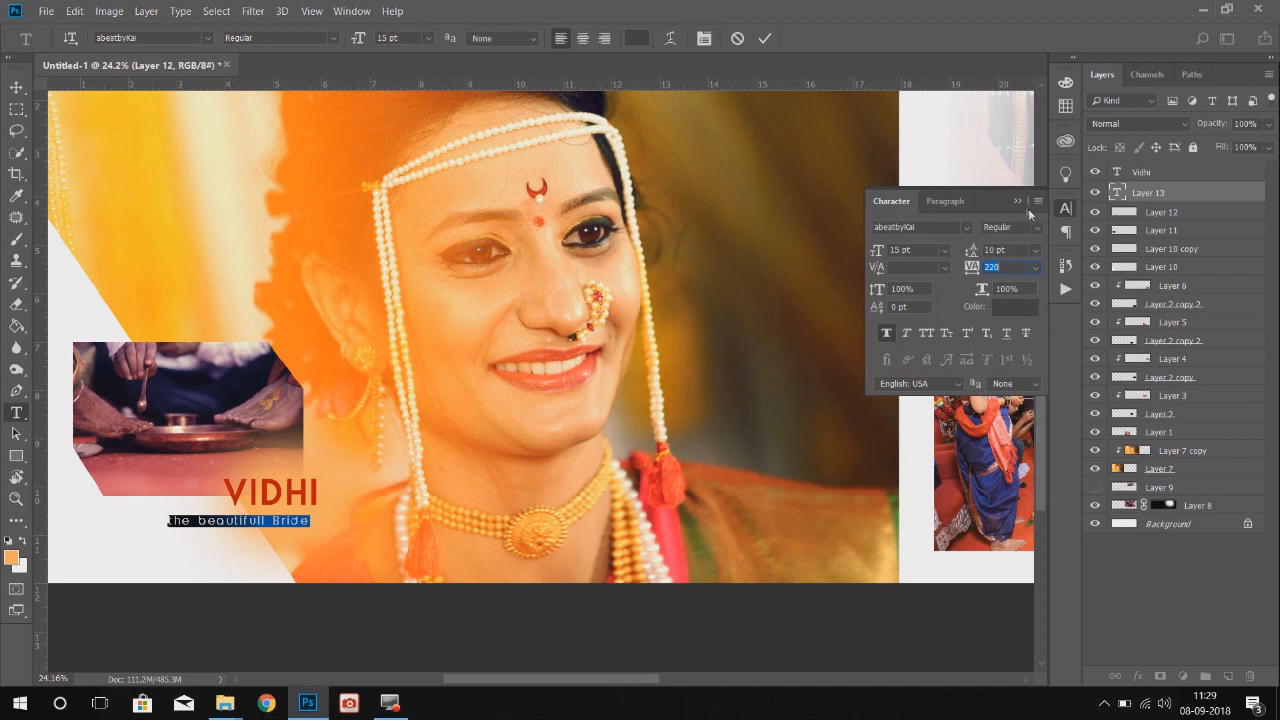
{"action": "left_click", "coordinate": [1018, 201]}
- Align the caption directly beneath the bride's name and link the two text layers
{"action": "left_click", "coordinate": [16, 87]}
{"action": "left_click_drag", "start_coordinate": [265, 523], "coordinate": [272, 516]}
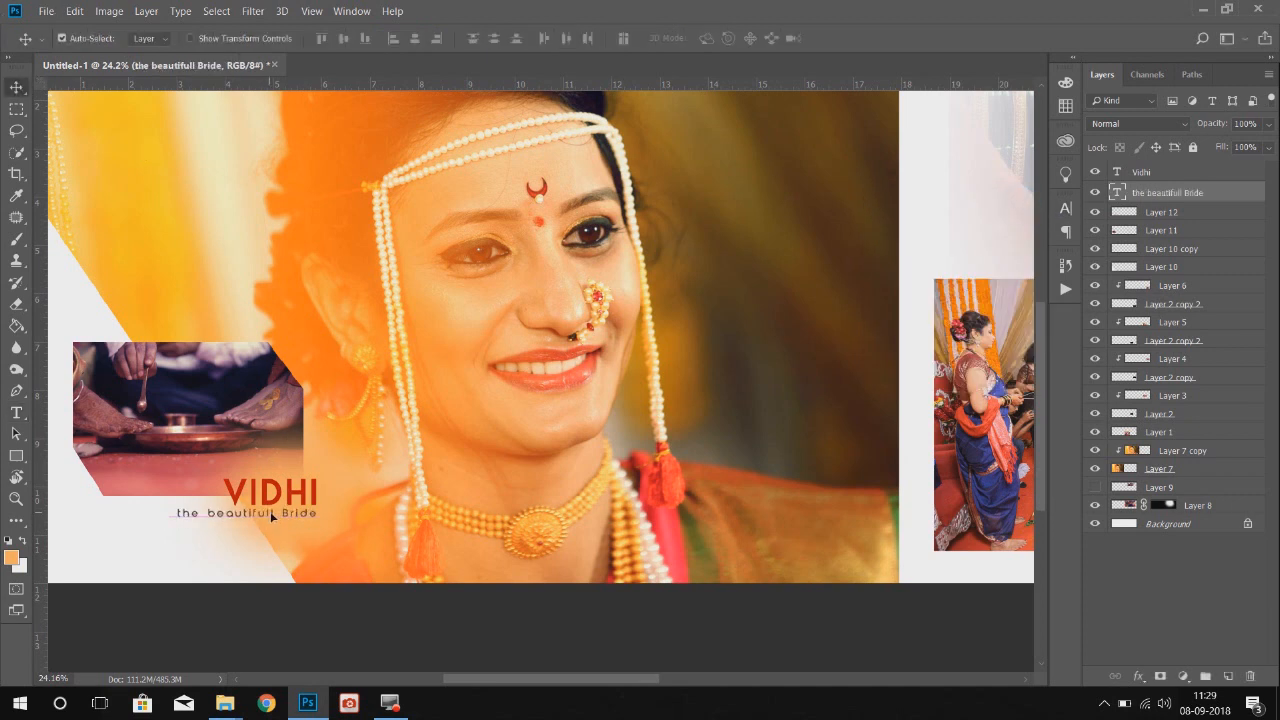
{"action": "scroll", "coordinate": [380, 437], "scroll_direction": "down", "scroll_amount": 3}
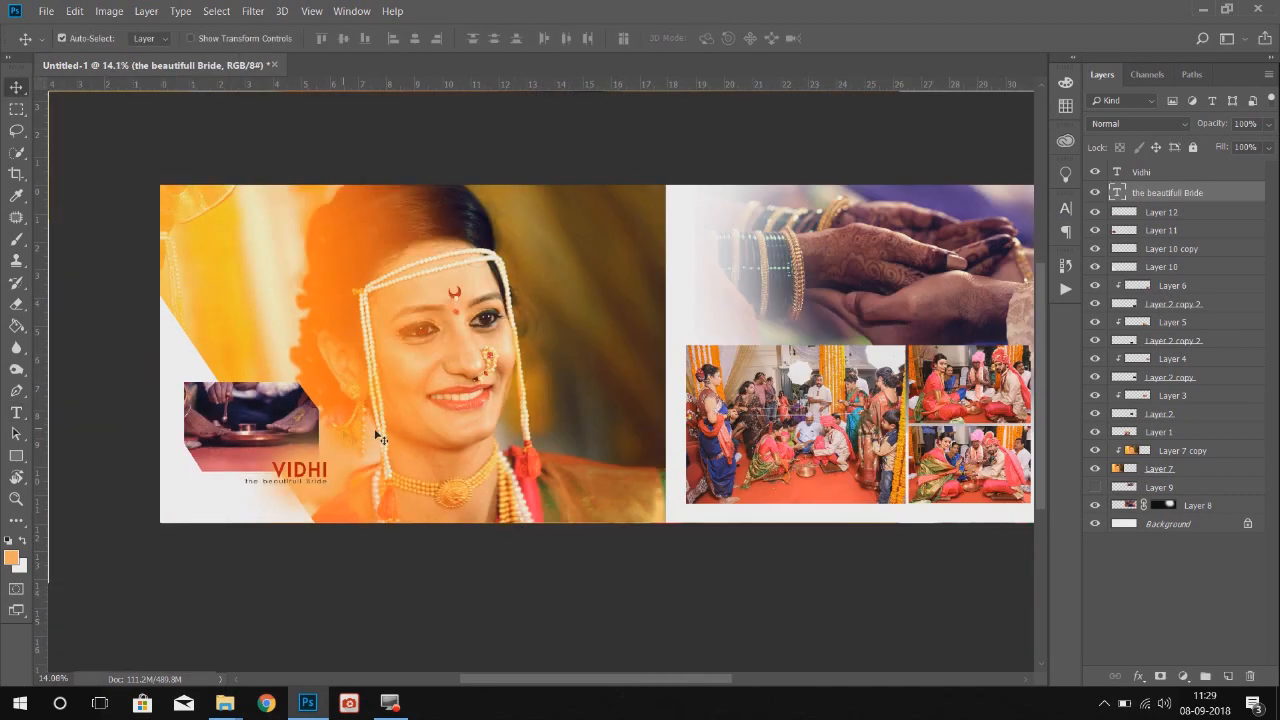
{"action": "left_click", "coordinate": [1141, 172], "text": "ctrl"}
{"action": "left_click", "coordinate": [1115, 676]}
{"action": "scroll", "coordinate": [485, 328], "scroll_direction": "down", "scroll_amount": 2}
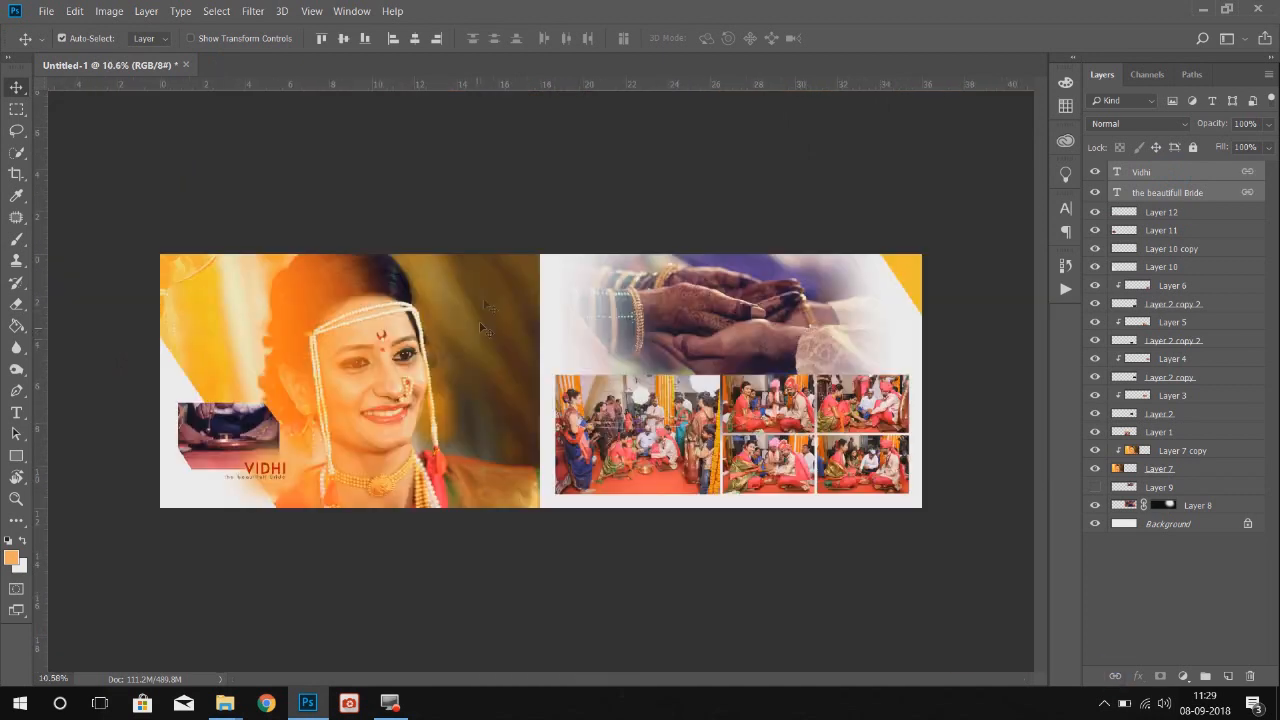
- Apply a 30 px inside Stroke to the feet photo with a black-to-white gradient at 65° and 63% opacity
{"action": "left_click", "coordinate": [249, 418]}
{"action": "scroll", "coordinate": [249, 418], "scroll_direction": "up", "scroll_amount": 2}
{"action": "double_click", "coordinate": [1224, 238]}
{"action": "left_click", "coordinate": [658, 282]}
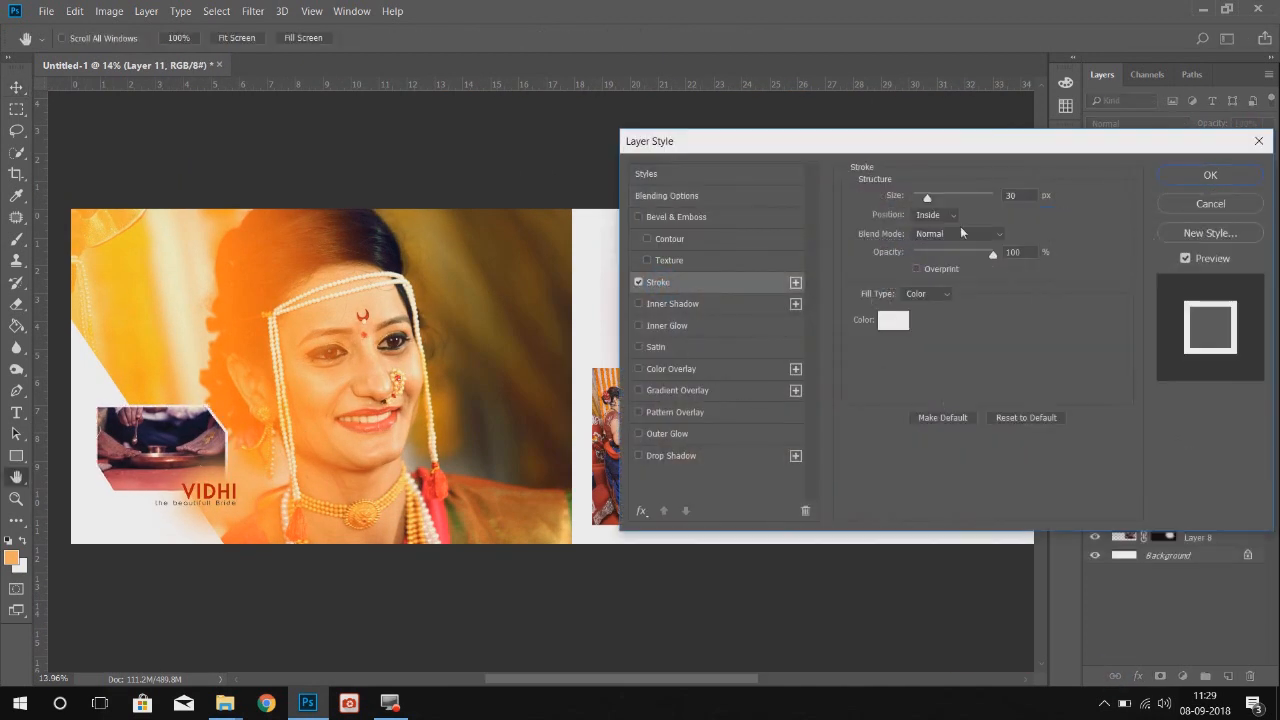
{"action": "left_click", "coordinate": [931, 294]}
{"action": "left_click", "coordinate": [920, 320]}
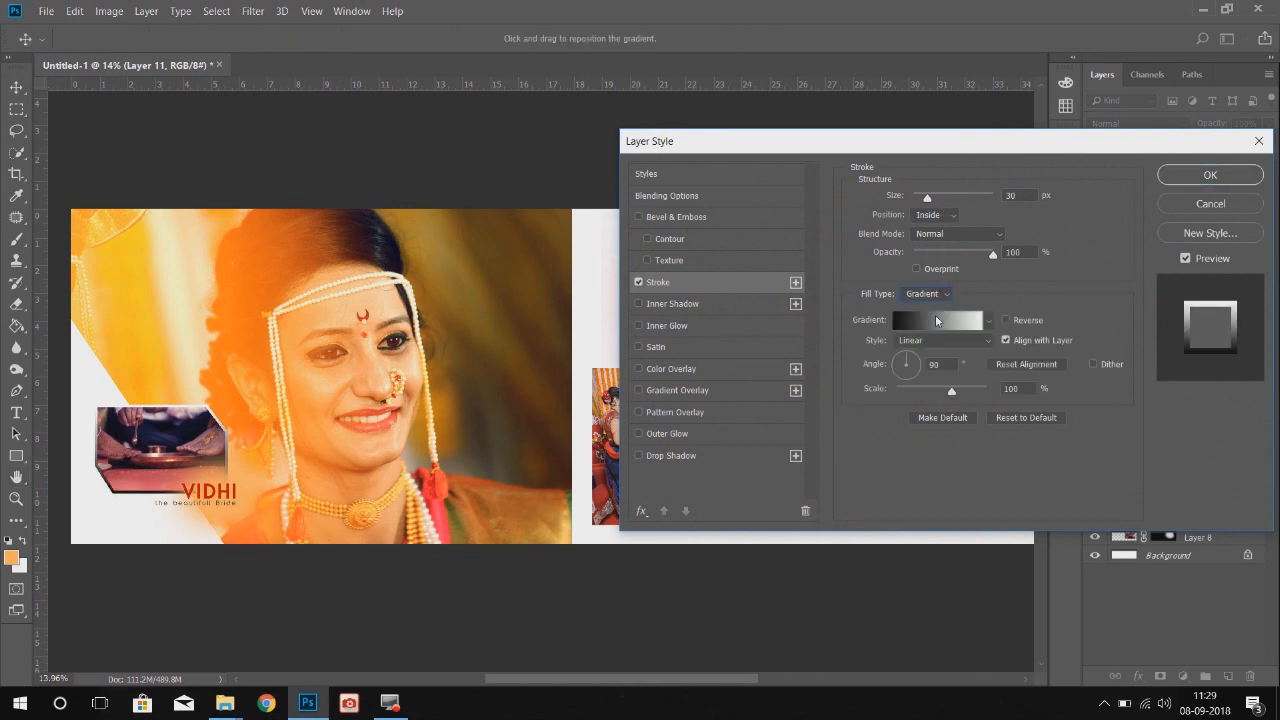
{"action": "left_click", "coordinate": [910, 357]}
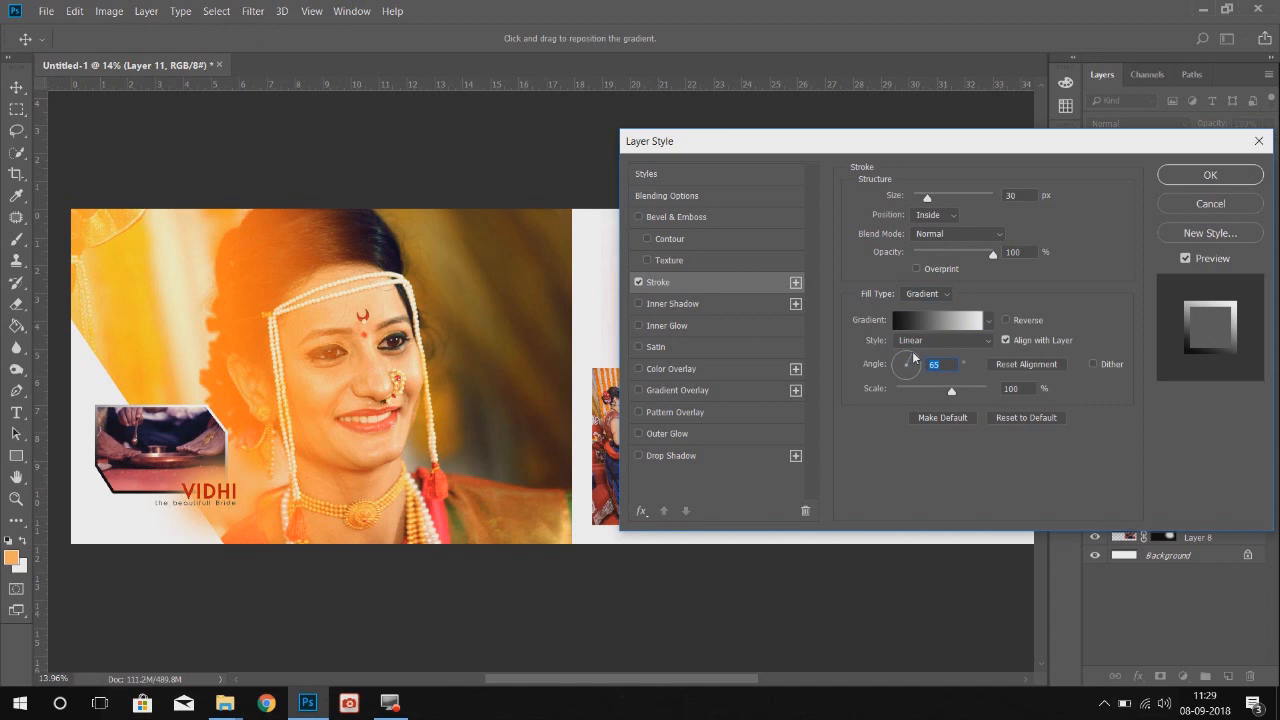
{"action": "left_click_drag", "start_coordinate": [992, 256], "coordinate": [964, 256]}
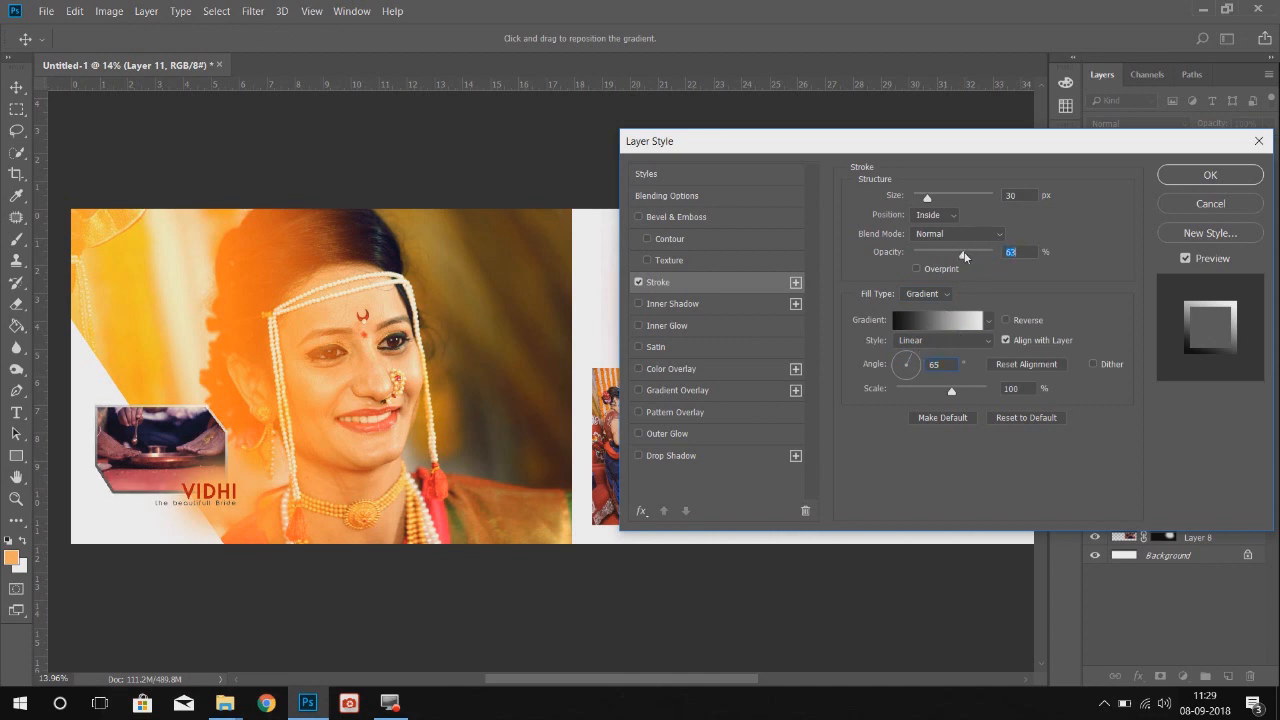
{"action": "left_click", "coordinate": [1190, 176]}
- Enable the Stroke layer effect on the large group photo in Layer 1
{"action": "left_click", "coordinate": [1200, 464]}
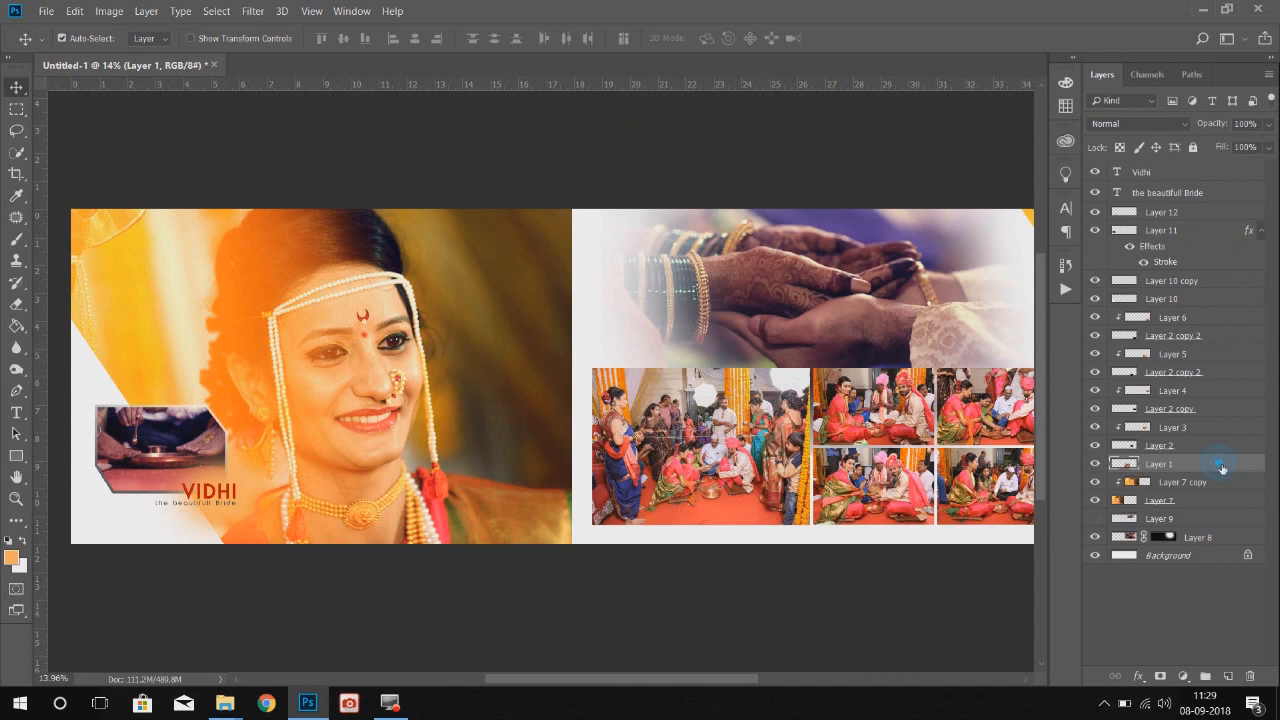
{"action": "double_click", "coordinate": [1222, 466]}
{"action": "left_click", "coordinate": [658, 282]}
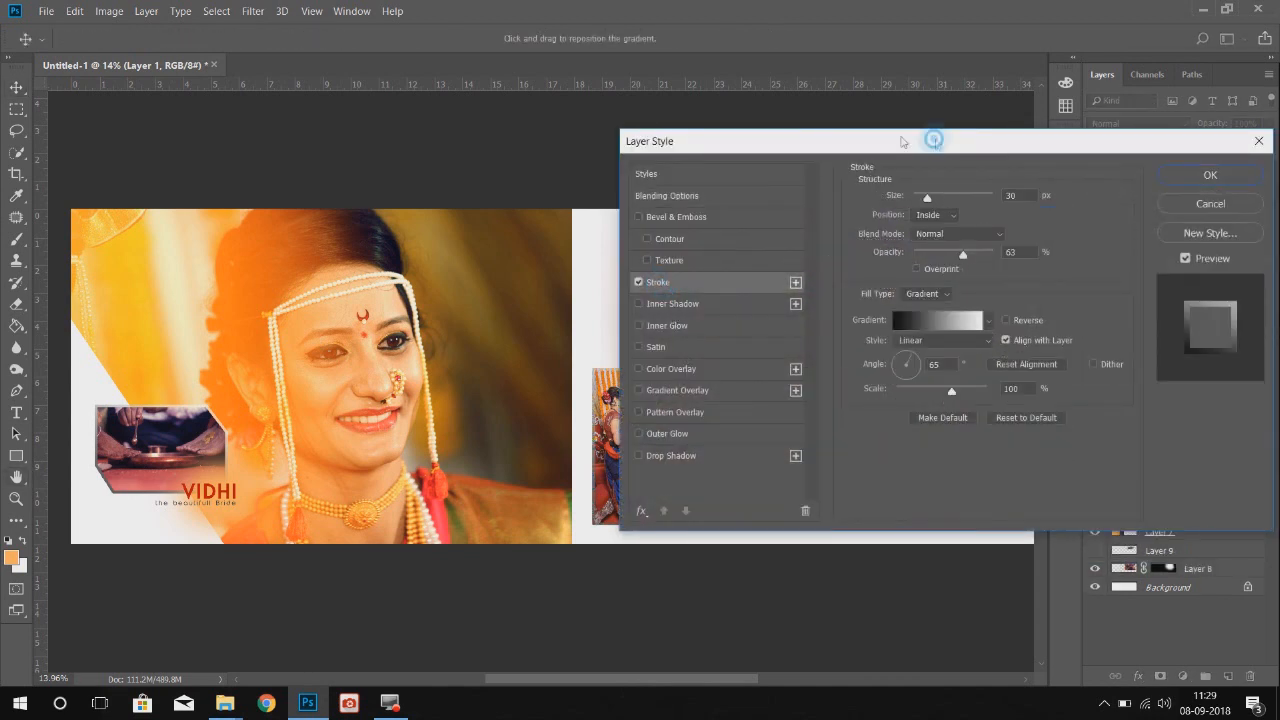
{"action": "left_click_drag", "start_coordinate": [936, 146], "coordinate": [316, 112]}
- Try adjusting the gradient fill of the group photo's stroke
{"action": "left_click", "coordinate": [320, 286]}
{"action": "left_click", "coordinate": [1208, 167]}
{"action": "left_click", "coordinate": [357, 288]}
{"action": "left_click", "coordinate": [1206, 167]}
{"action": "left_click", "coordinate": [369, 307]}
{"action": "left_click", "coordinate": [332, 316]}
- Make the group photo's stroke solid black (000000) at 100% opacity and reduce its thickness
{"action": "left_click", "coordinate": [309, 260]}
{"action": "left_click", "coordinate": [305, 284]}
{"action": "left_click", "coordinate": [275, 286]}
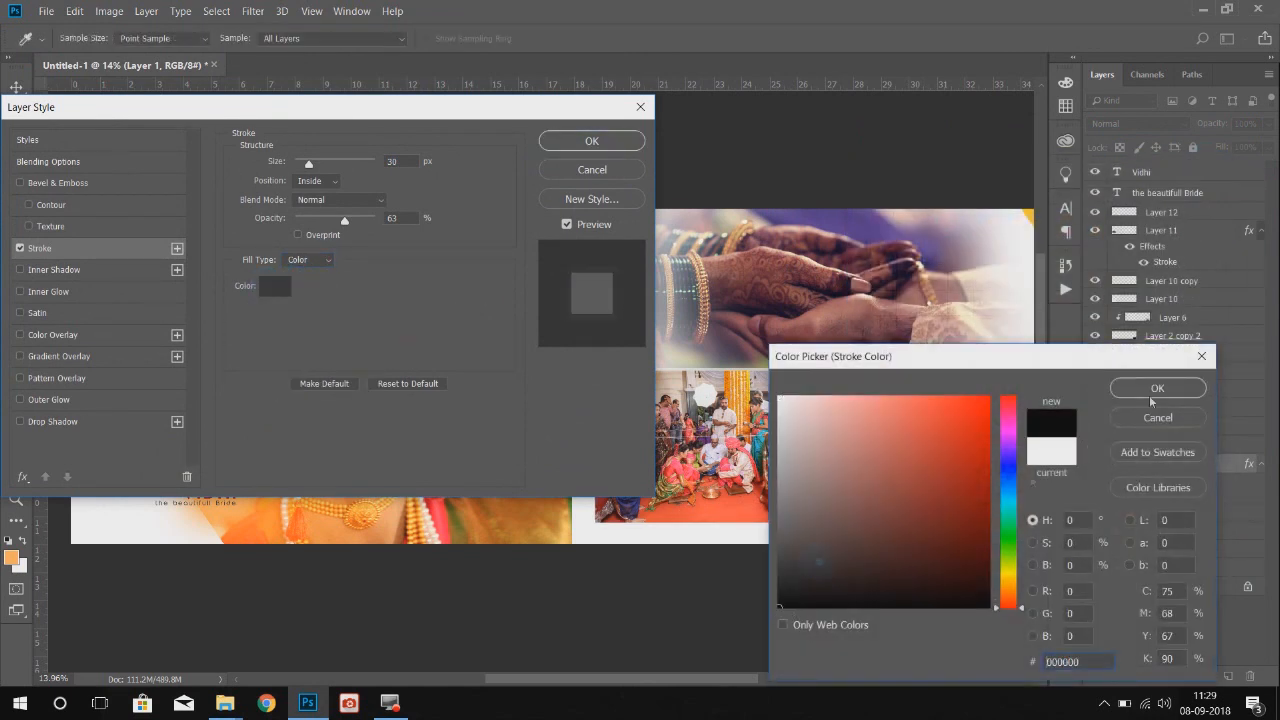
{"action": "left_click", "coordinate": [1157, 388]}
{"action": "left_click_drag", "start_coordinate": [342, 221], "coordinate": [378, 221]}
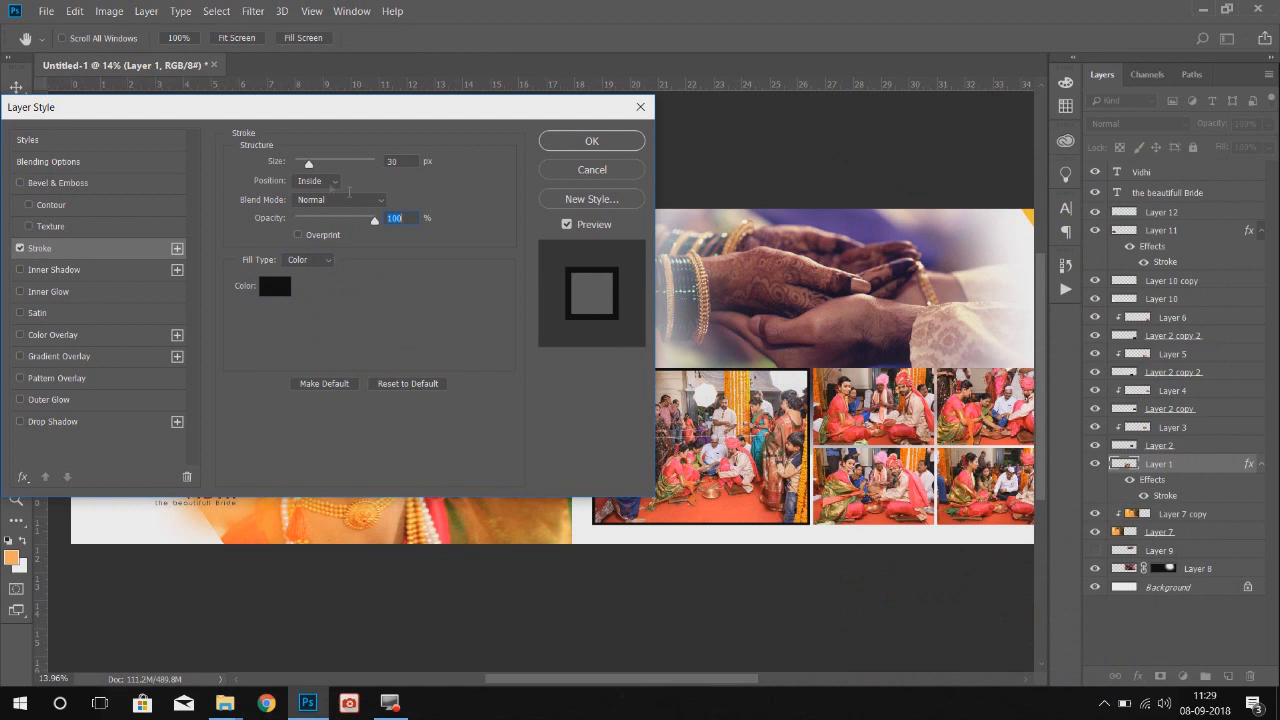
{"action": "left_click_drag", "start_coordinate": [309, 166], "coordinate": [303, 165]}
{"action": "left_click", "coordinate": [593, 141]}
- Copy the group photo's layer style and paste it onto the four small grid photo frames
{"action": "right_click", "coordinate": [1187, 464]}
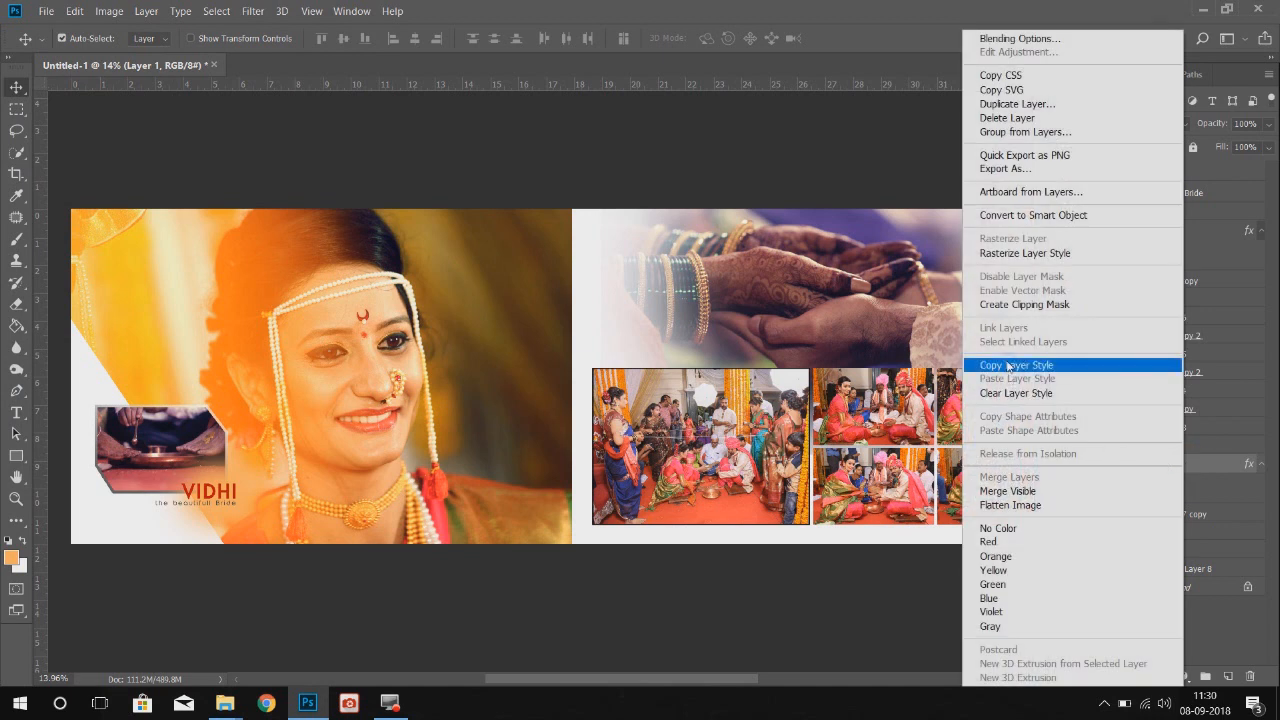
{"action": "left_click", "coordinate": [1012, 366]}
{"action": "left_click", "coordinate": [870, 396]}
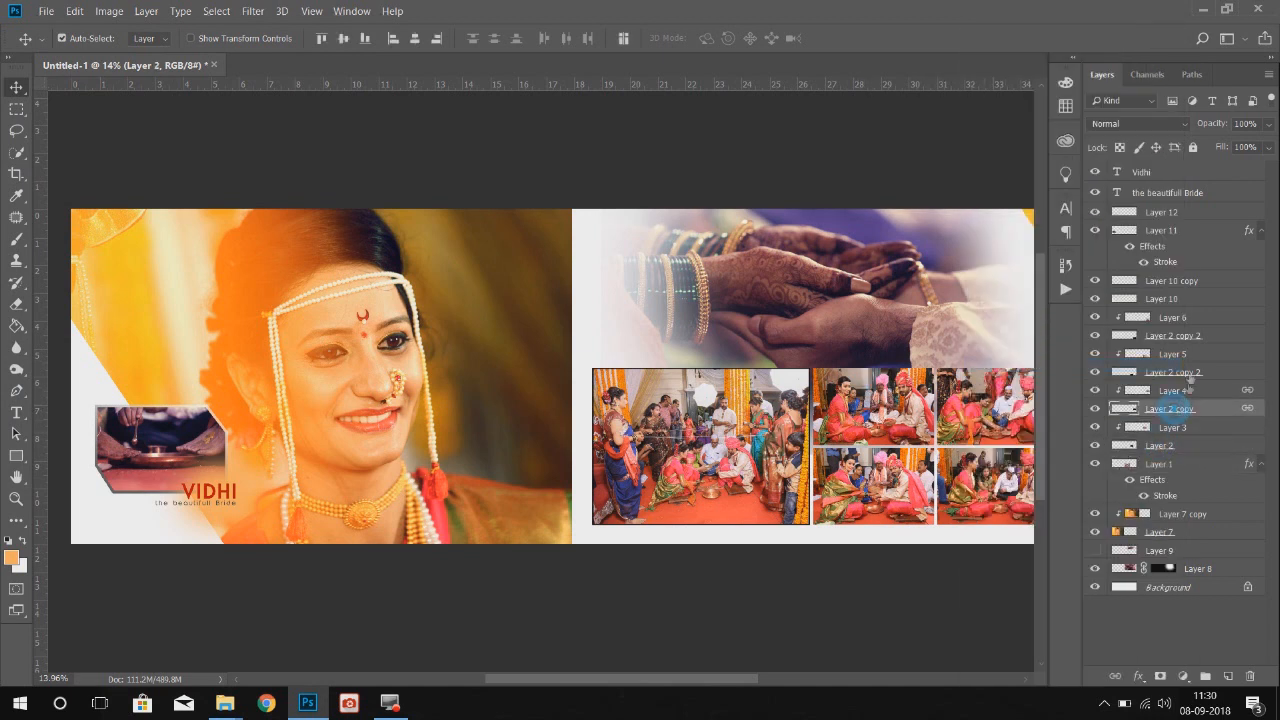
{"action": "left_click", "coordinate": [1175, 372]}
{"action": "left_click", "coordinate": [1170, 409], "text": "ctrl"}
{"action": "left_click", "coordinate": [1160, 445], "text": "ctrl"}
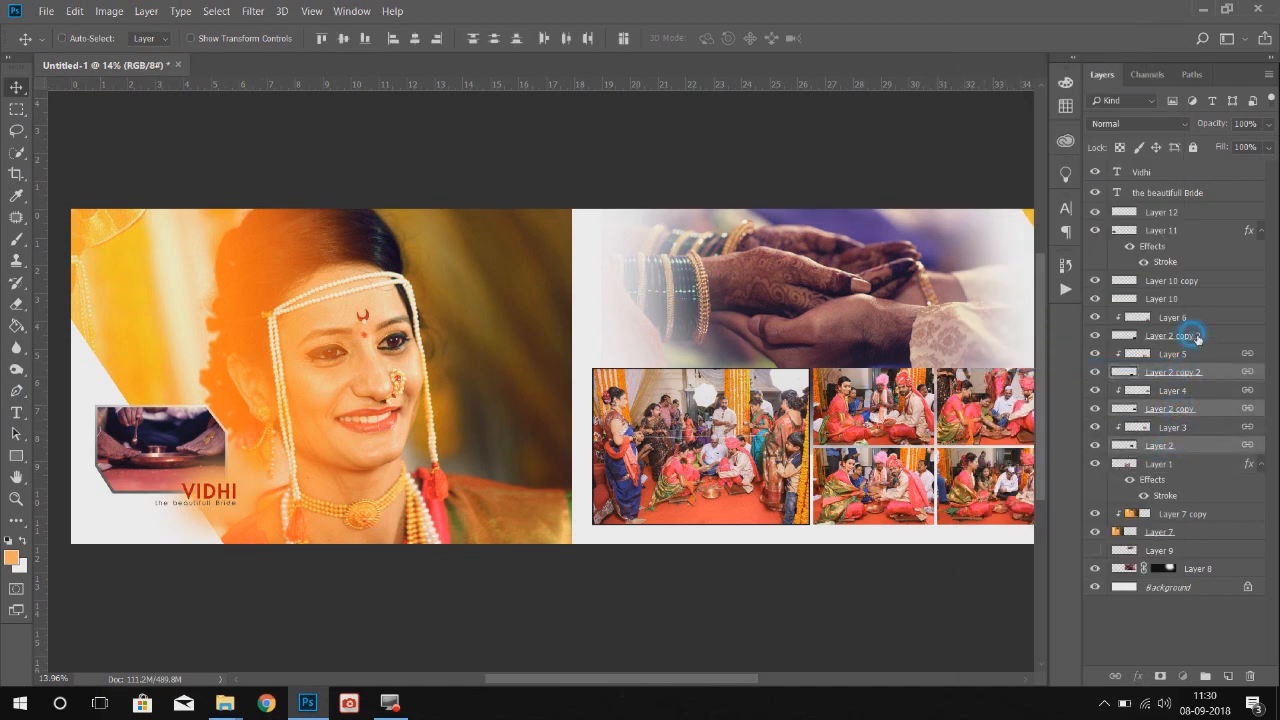
{"action": "left_click", "coordinate": [1175, 335], "text": "ctrl"}
{"action": "right_click", "coordinate": [1186, 335]}
{"action": "left_click", "coordinate": [1027, 379]}
- Hide the interface panels and fit the whole spread to the screen to review the layout
{"action": "left_click_drag", "start_coordinate": [814, 386], "coordinate": [699, 363]}
{"action": "left_click", "coordinate": [741, 149]}
{"action": "key", "text": "ctrl+0"}
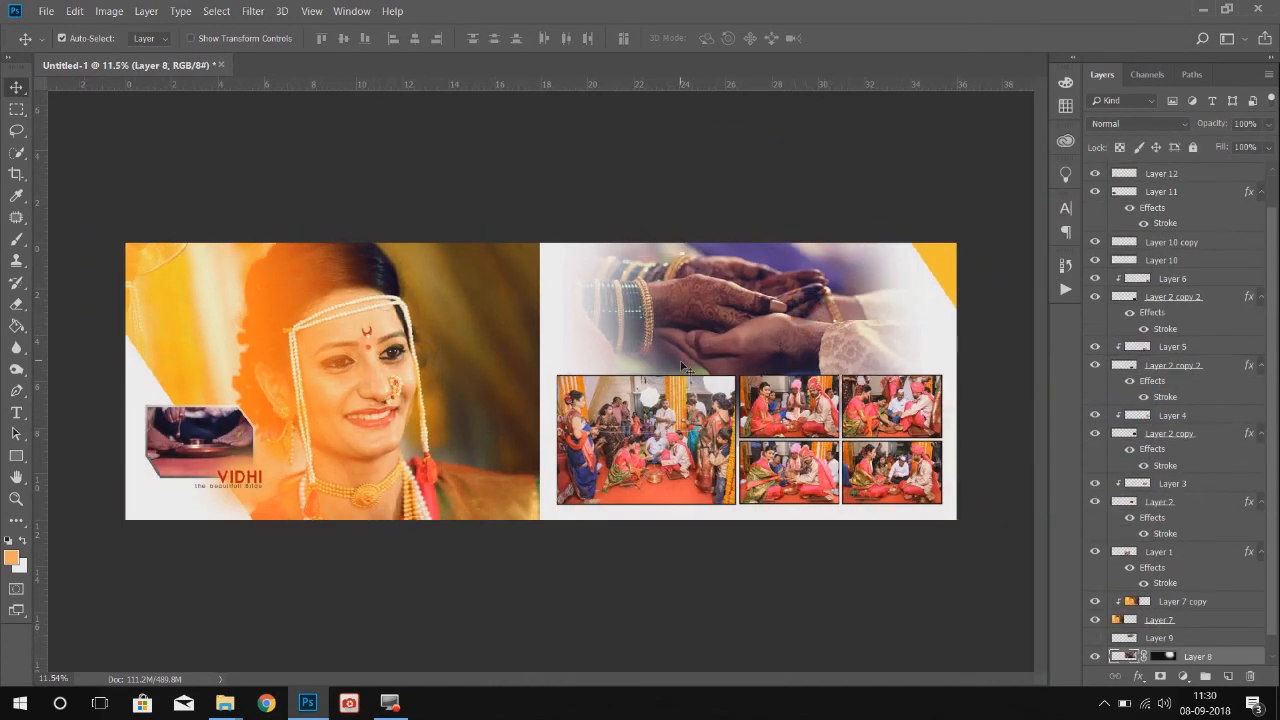
{"action": "key", "text": "Tab"}
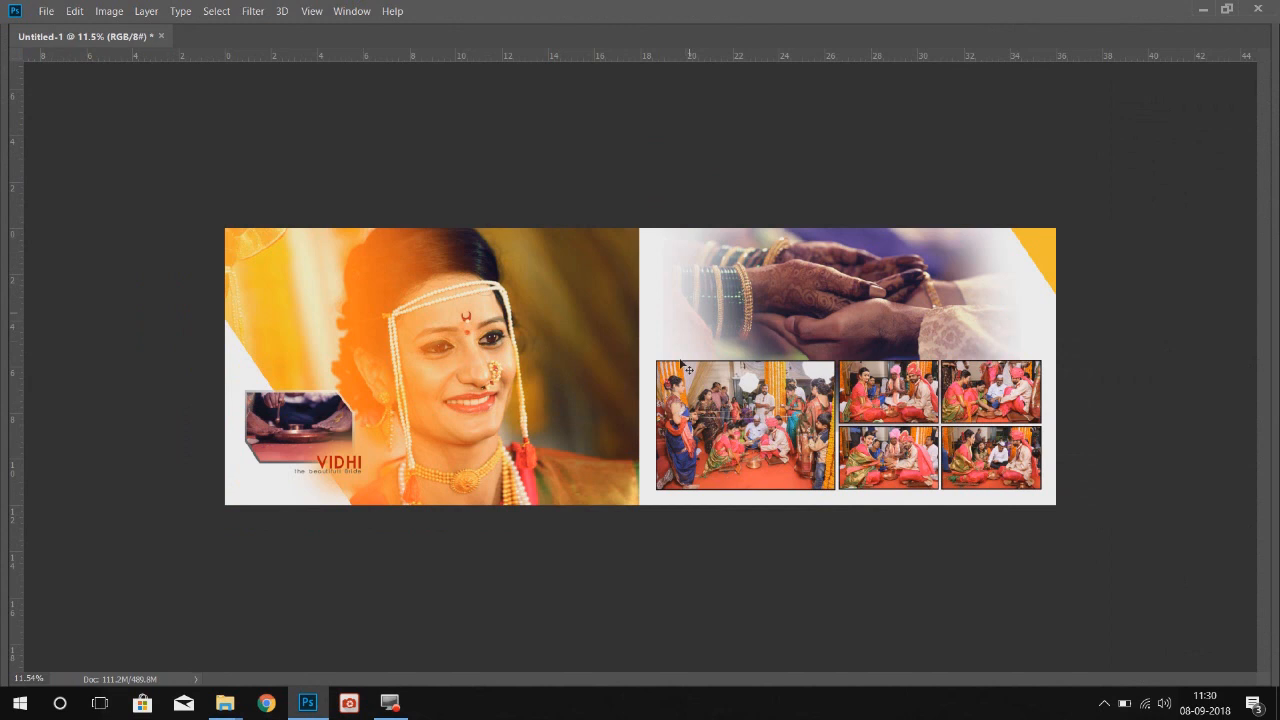
{"action": "key", "text": "ctrl+0"}
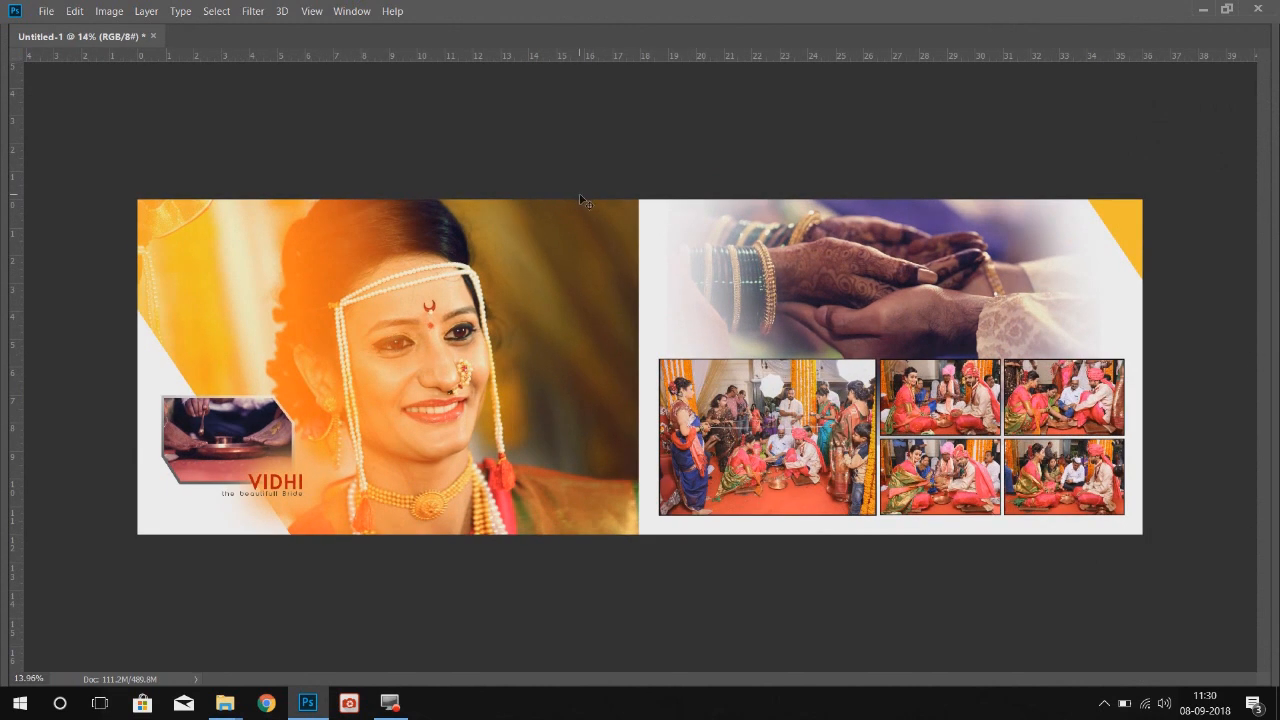
- Show the interface panels and widen the bride portrait's base frame (Layer 7) past the centre fold with Free Transform
{"action": "left_click", "coordinate": [588, 262]}
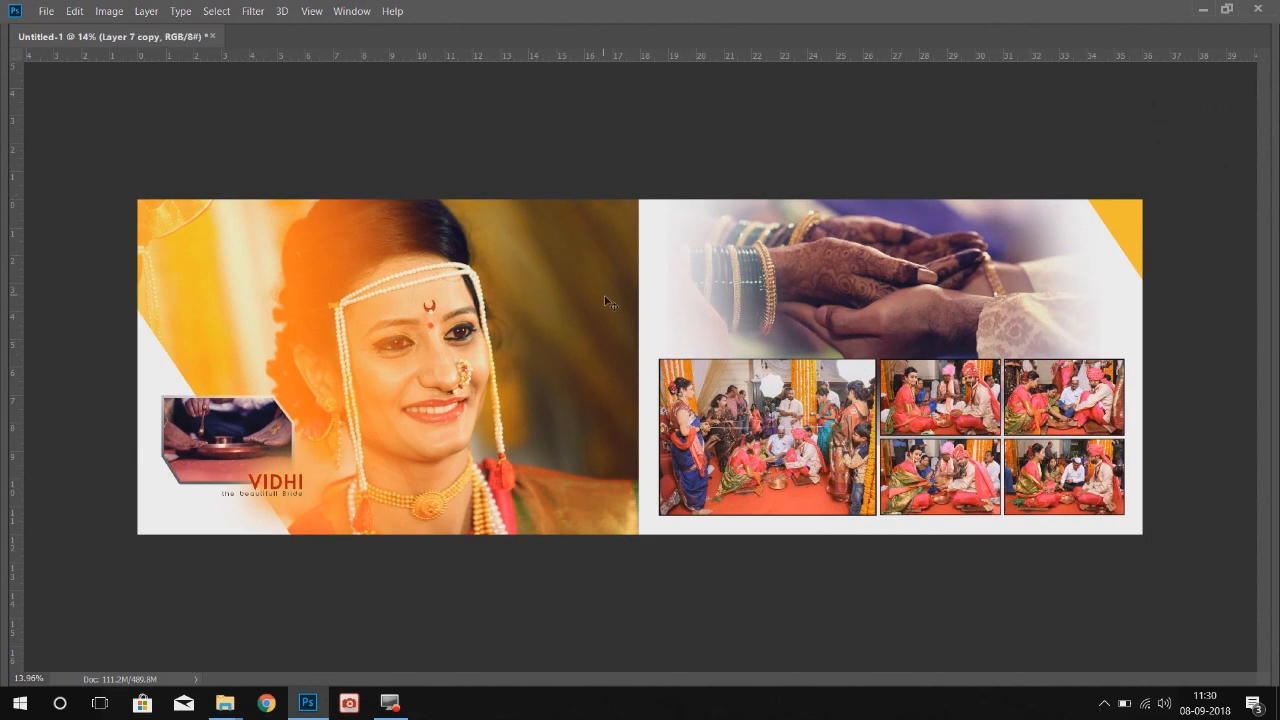
{"action": "key", "text": "Tab"}
{"action": "key", "text": "ctrl+0"}
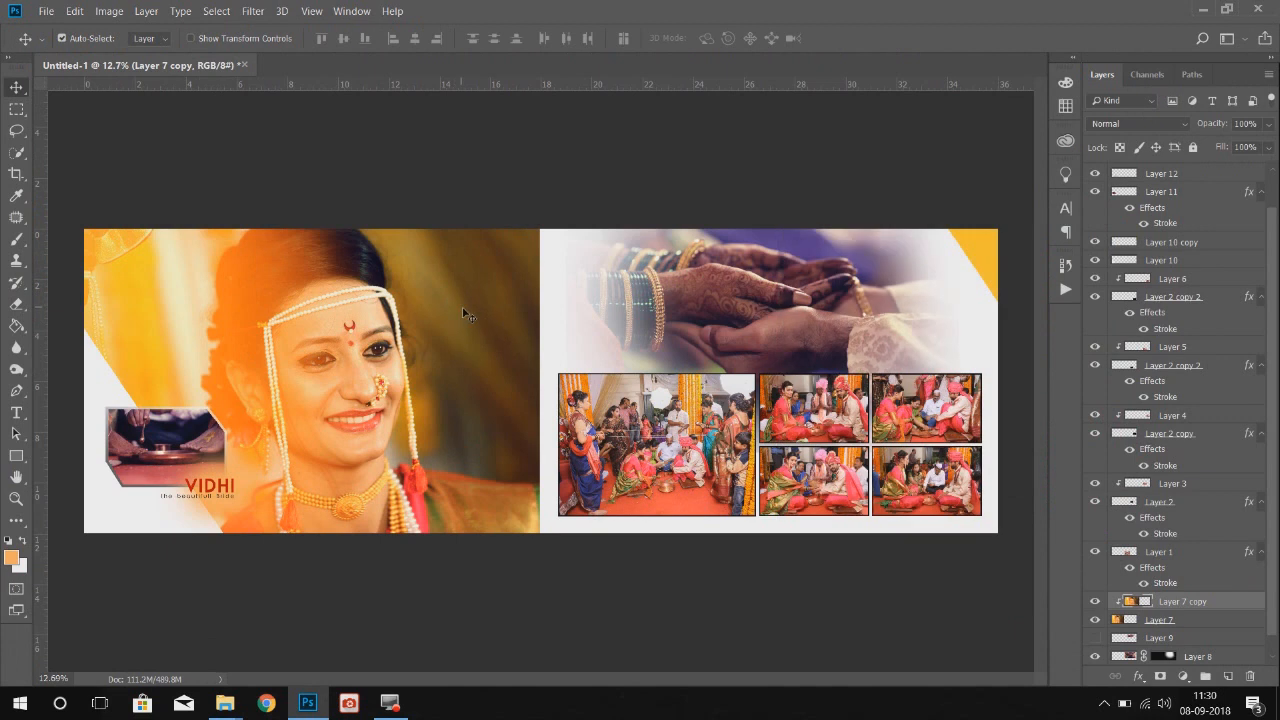
{"action": "left_click", "coordinate": [1158, 619]}
{"action": "key", "text": "ctrl+t"}
{"action": "left_click_drag", "start_coordinate": [543, 375], "coordinate": [612, 387]}
{"action": "key", "text": "Return"}
- Duplicate the white corner triangle beside the bride, place it over the portrait's far edge and enlarge it to about 134%
{"action": "left_click", "coordinate": [106, 382]}
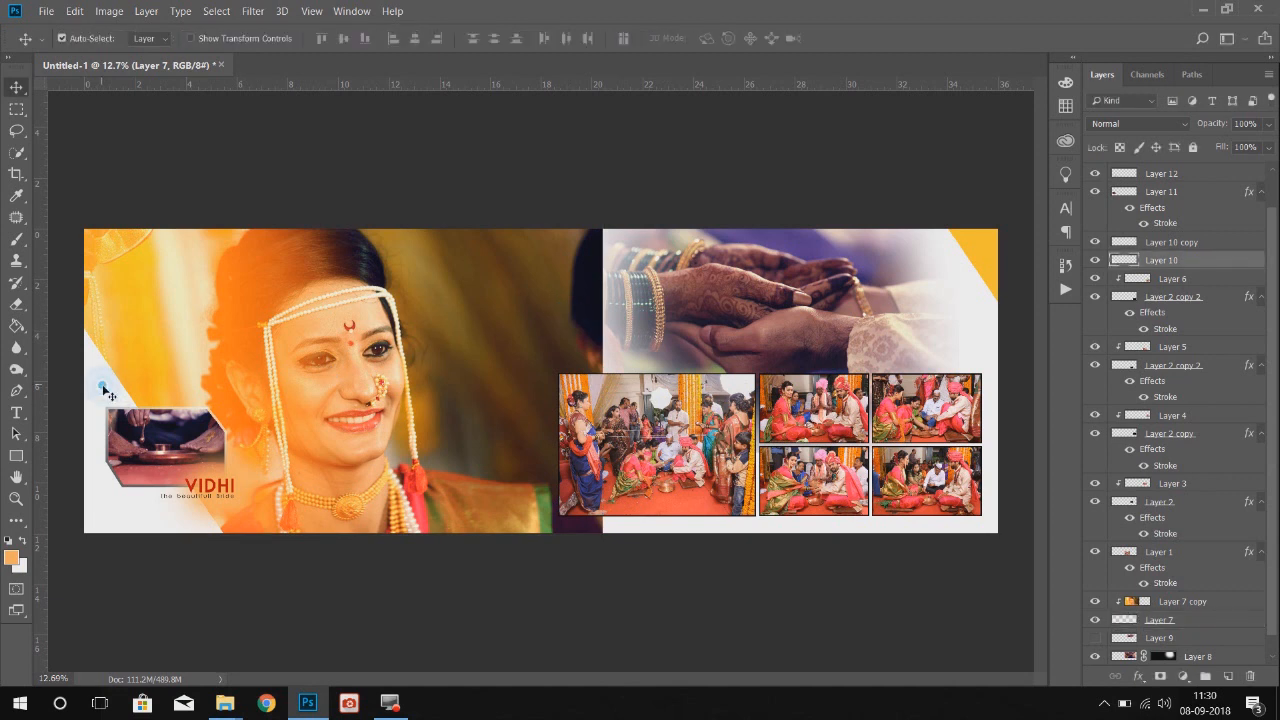
{"action": "left_click_drag", "start_coordinate": [107, 393], "coordinate": [452, 302]}
{"action": "key", "text": "ctrl+t"}
{"action": "left_click_drag", "start_coordinate": [429, 456], "coordinate": [369, 543]}
{"action": "left_click_drag", "start_coordinate": [540, 503], "coordinate": [560, 494]}
{"action": "left_click_drag", "start_coordinate": [386, 218], "coordinate": [397, 232]}
{"action": "mouse_move", "coordinate": [486, 449]}
{"action": "left_mouse_down"}
{"action": "mouse_move", "coordinate": [520, 400]}
{"action": "mouse_move", "coordinate": [503, 446]}
{"action": "left_mouse_up"}
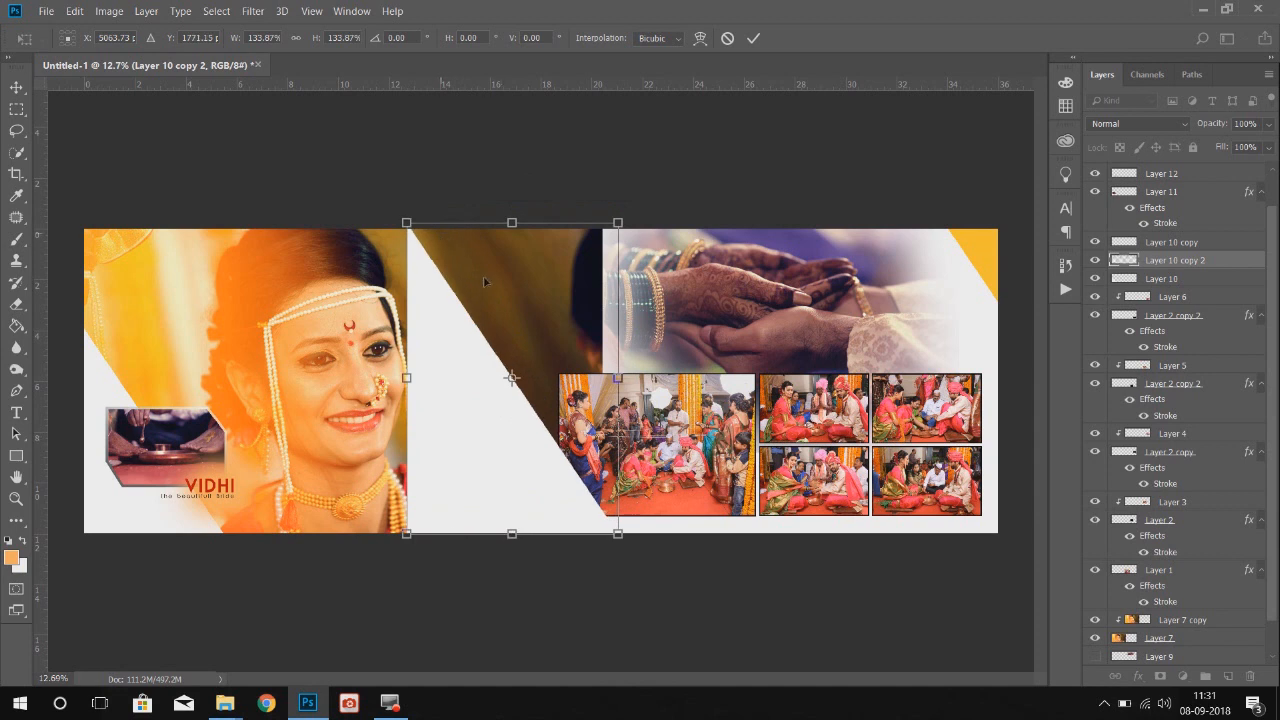
{"action": "key", "text": "Return"}
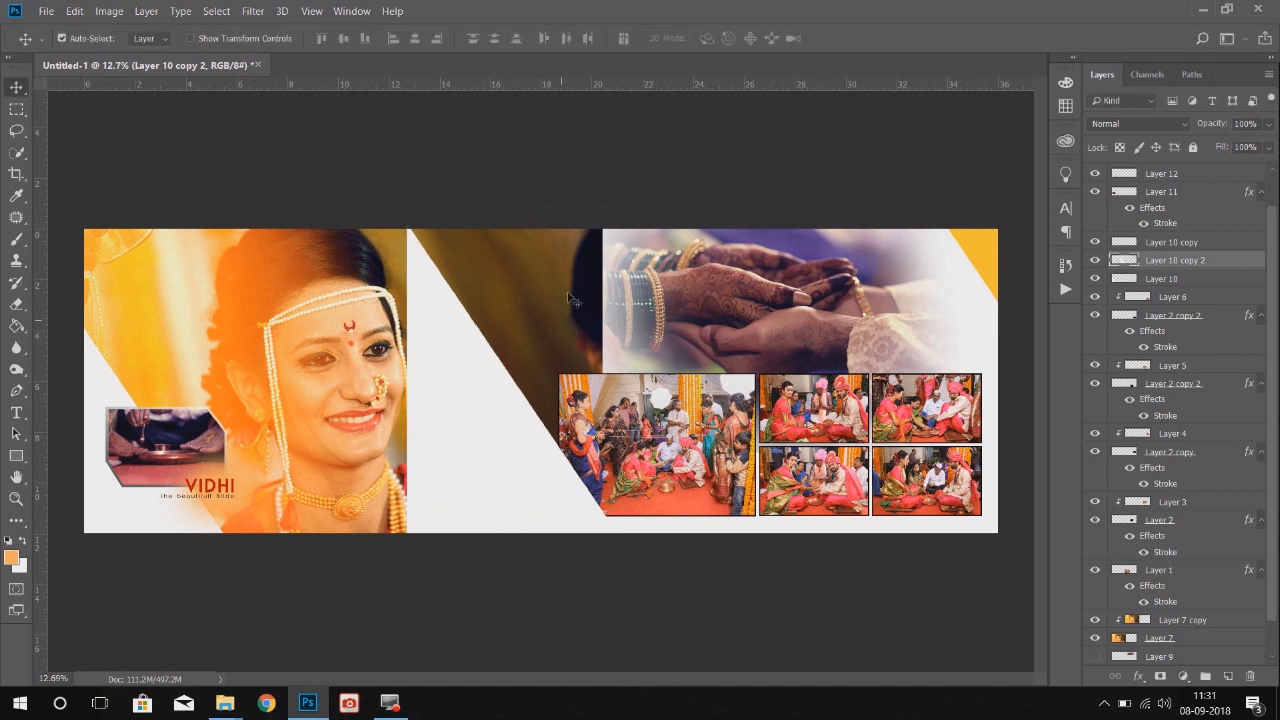
- Using the hidden triangle copy's outline, cut Layer 7 along the diagonal on the side facing the hands photo, and clear the selection
{"action": "left_click", "coordinate": [1124, 260], "text": "ctrl"}
{"action": "left_click", "coordinate": [1094, 260]}
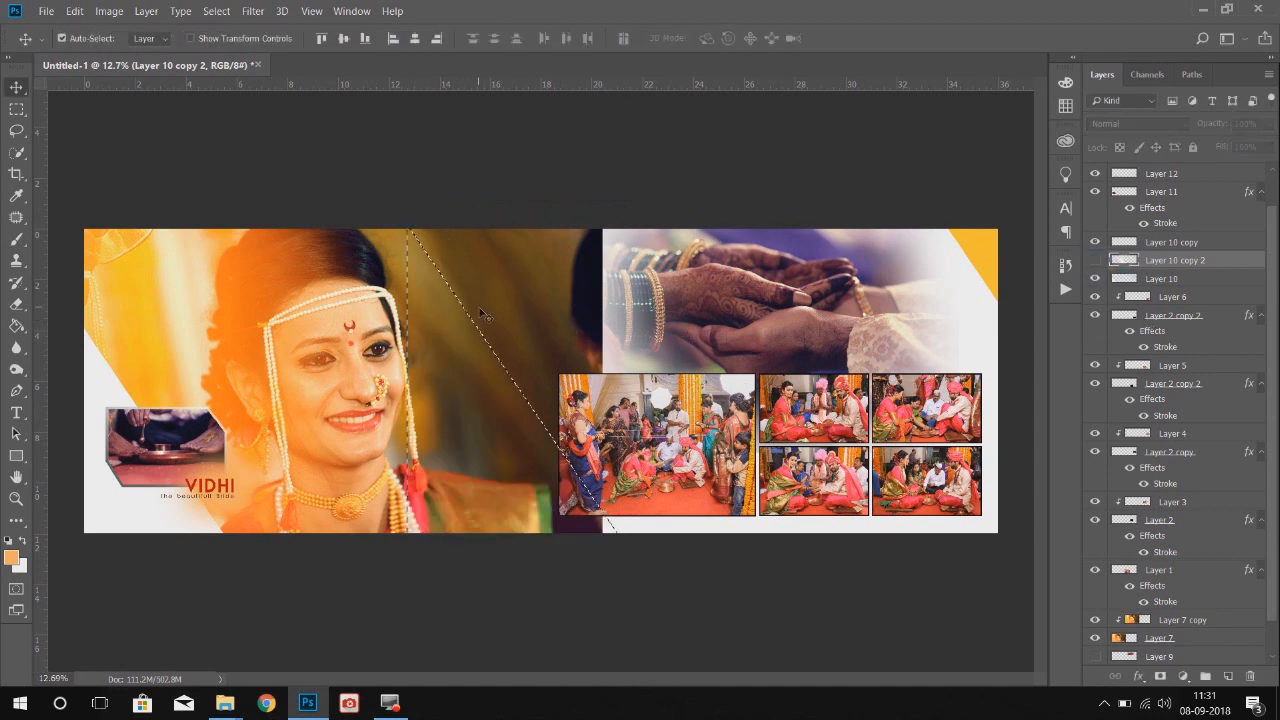
{"action": "key", "text": "m"}
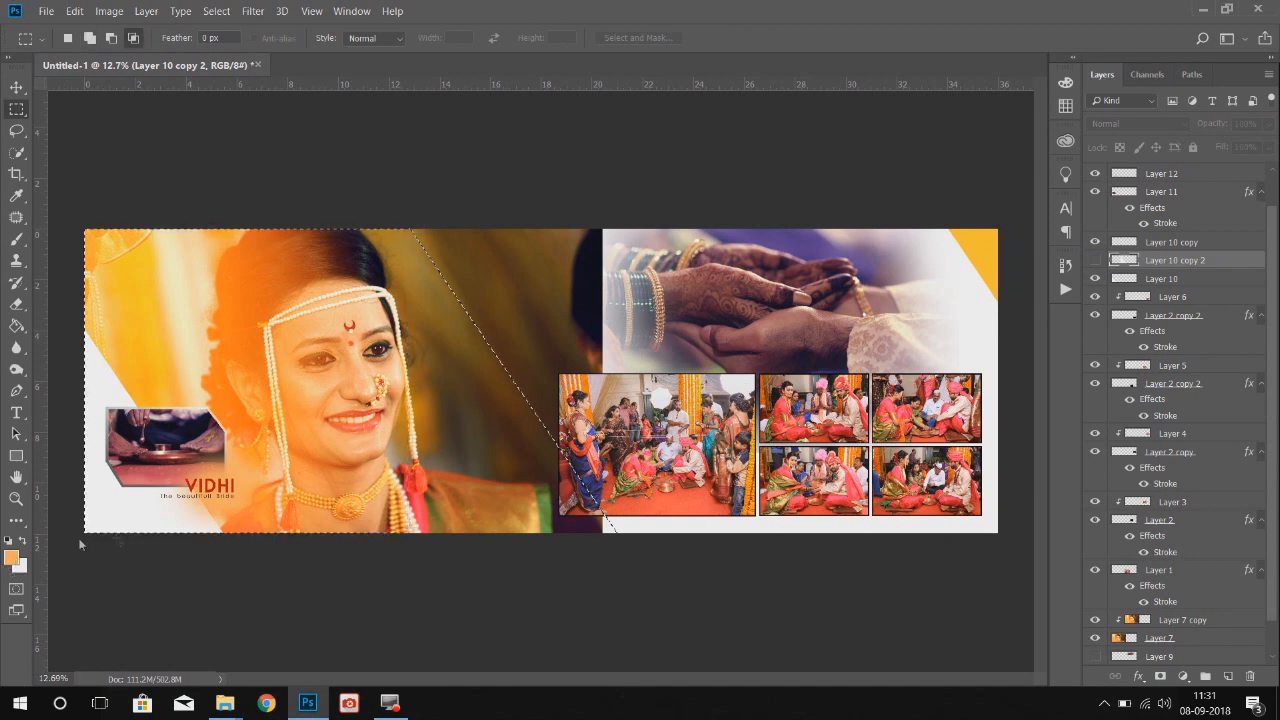
{"action": "key", "text": "v"}
{"action": "left_click", "coordinate": [575, 289]}
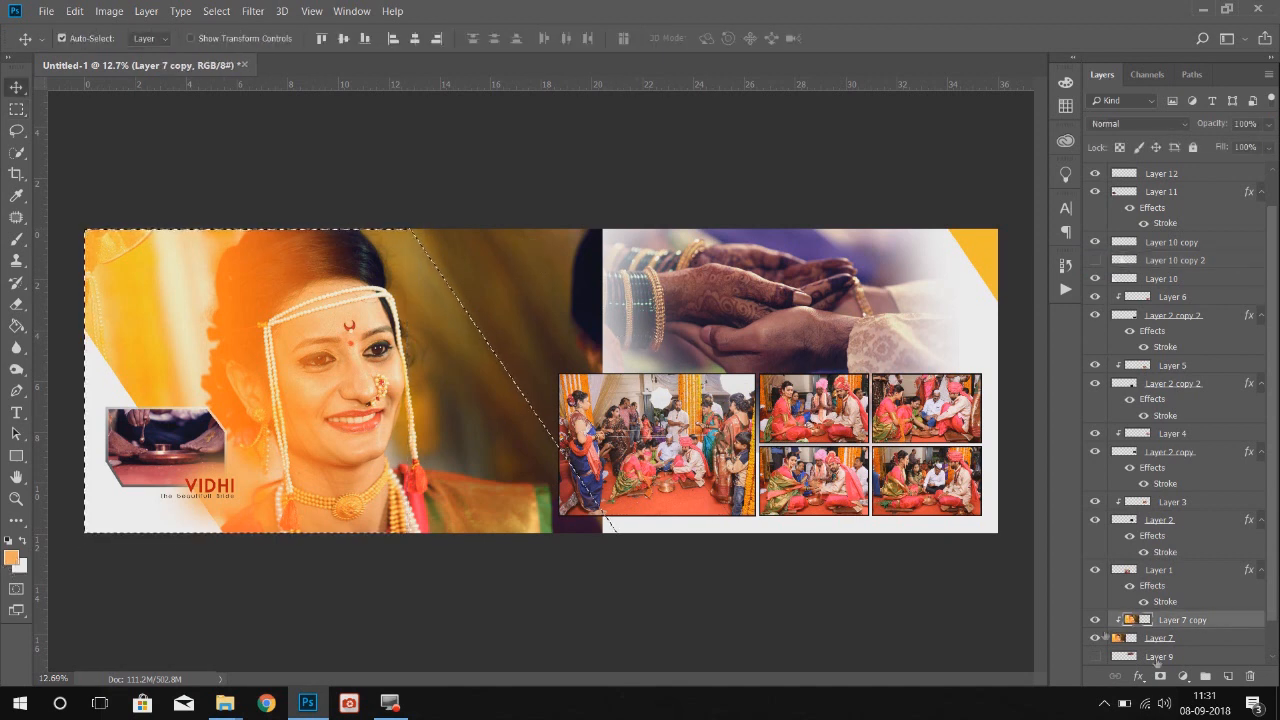
{"action": "left_click", "coordinate": [1165, 638]}
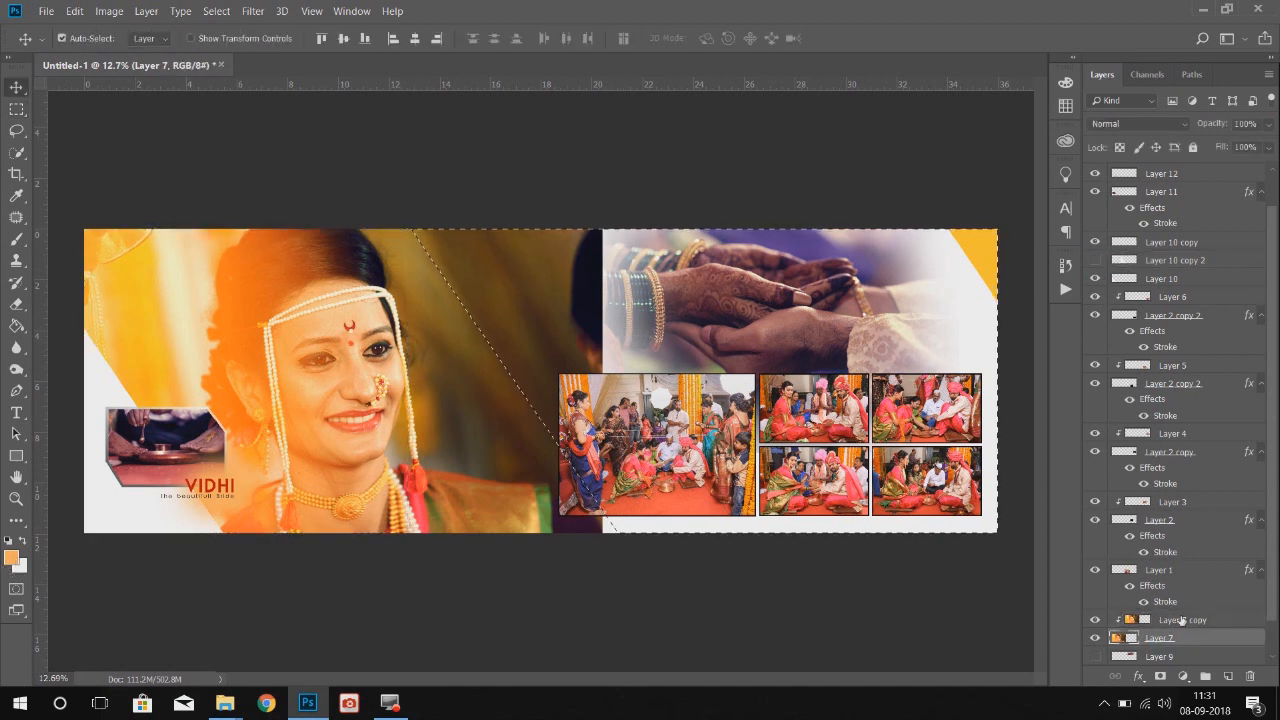
{"action": "key", "text": "Delete"}
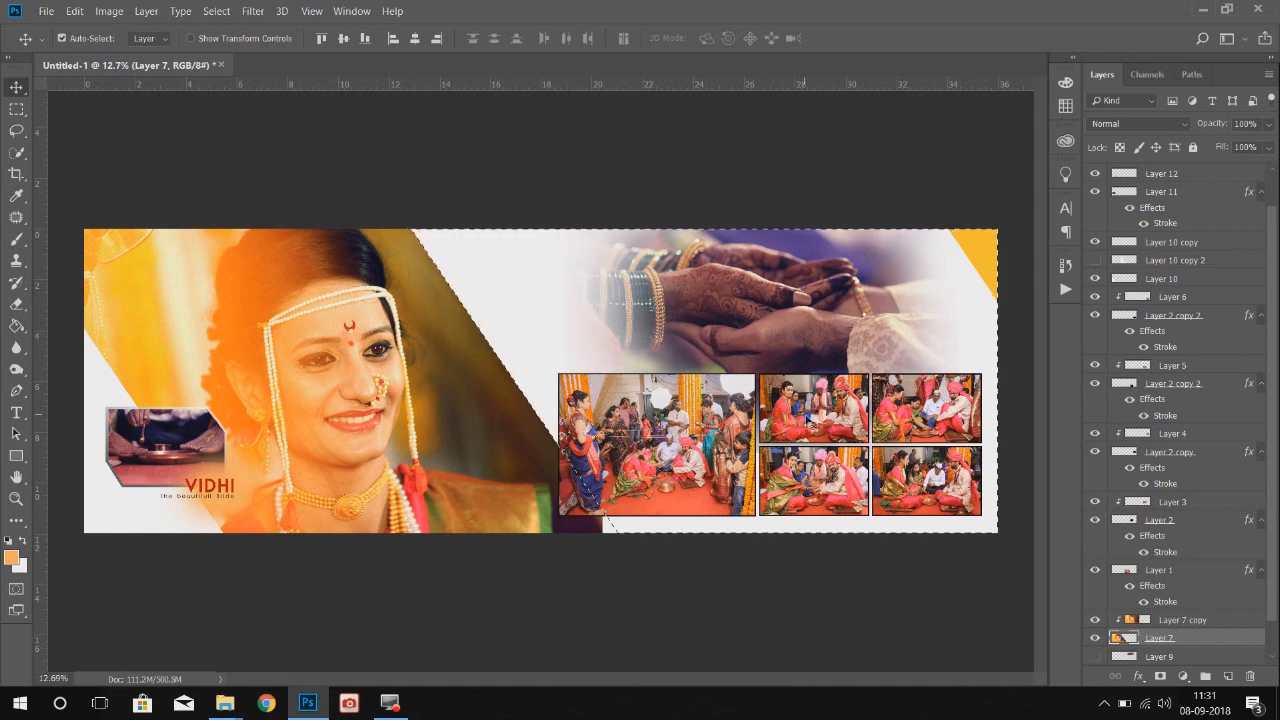
{"action": "key", "text": "ctrl+d"}
- Stretch Layer 7 horizontally to about 123% and pull its lower corner outward beneath the group photo
{"action": "scroll", "coordinate": [798, 380], "scroll_direction": "down", "scroll_amount": 1}
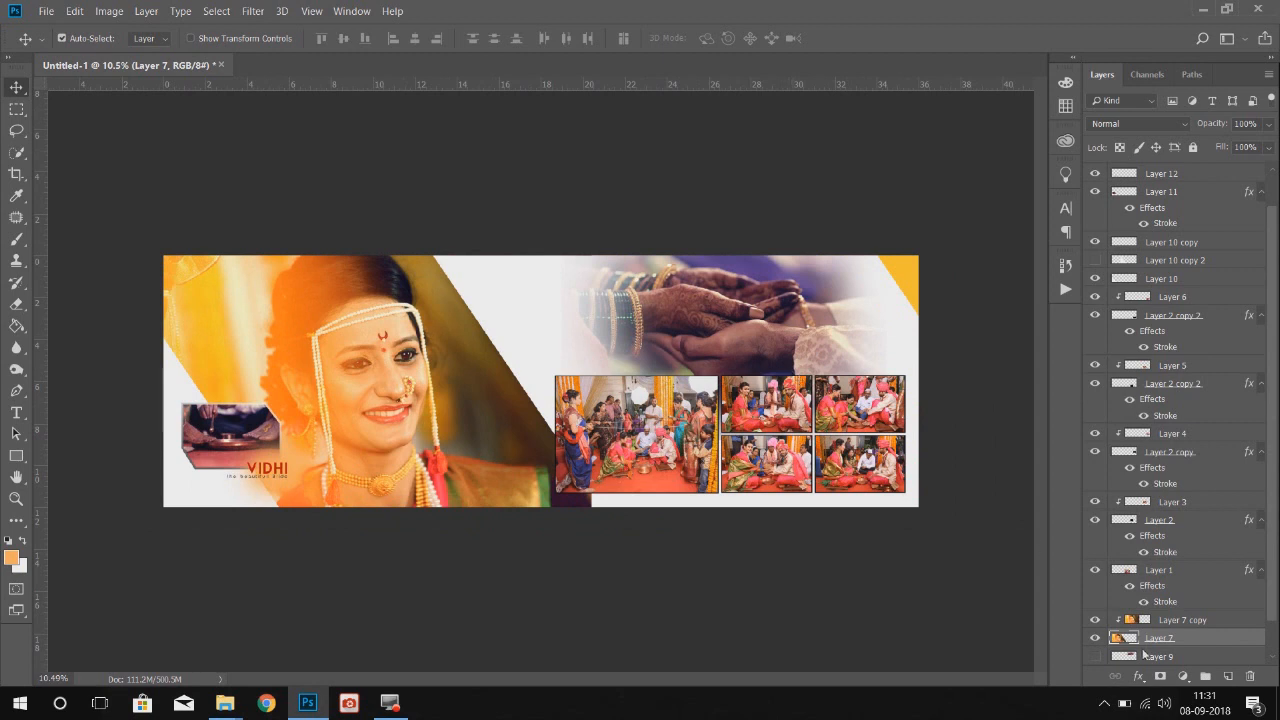
{"action": "key", "text": "ctrl+t"}
{"action": "left_click_drag", "start_coordinate": [591, 375], "coordinate": [665, 376]}
{"action": "mouse_move", "coordinate": [400, 243]}
{"action": "left_mouse_down"}
{"action": "mouse_move", "coordinate": [403, 229]}
{"action": "mouse_move", "coordinate": [403, 244]}
{"action": "left_mouse_up"}
{"action": "key", "text": "ctrl+z"}
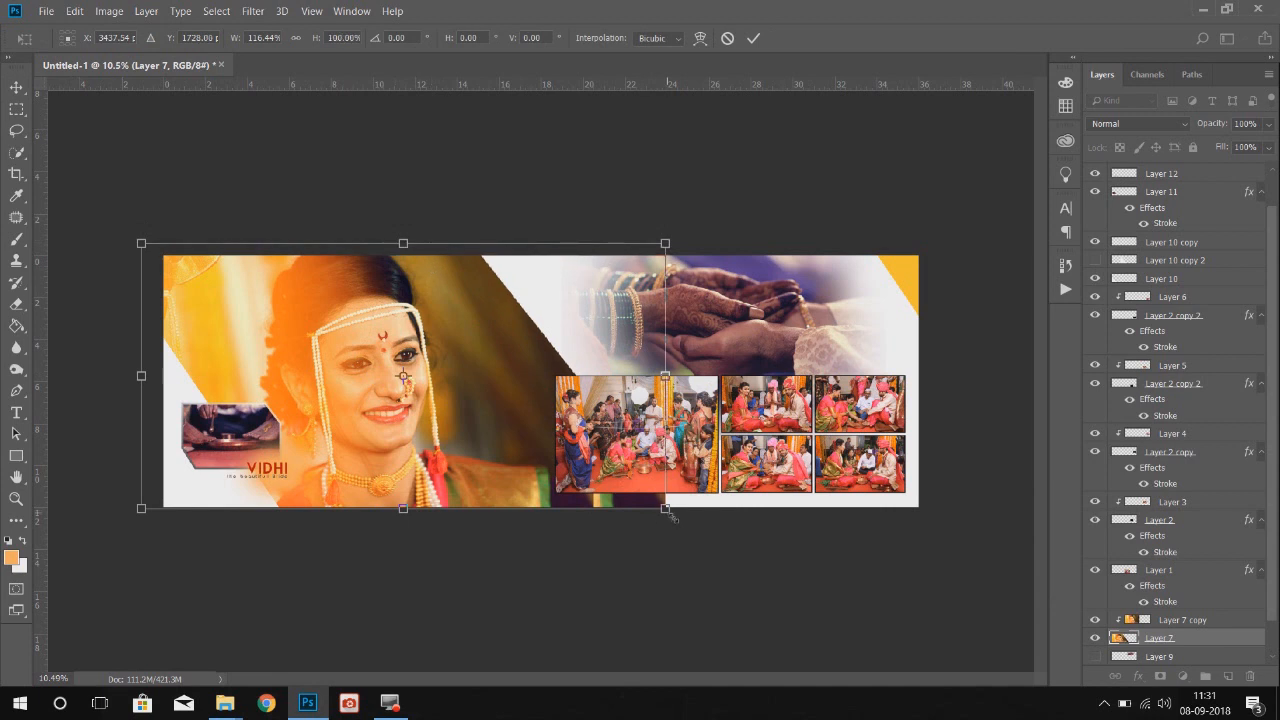
{"action": "left_click_drag", "start_coordinate": [665, 508], "coordinate": [695, 512]}
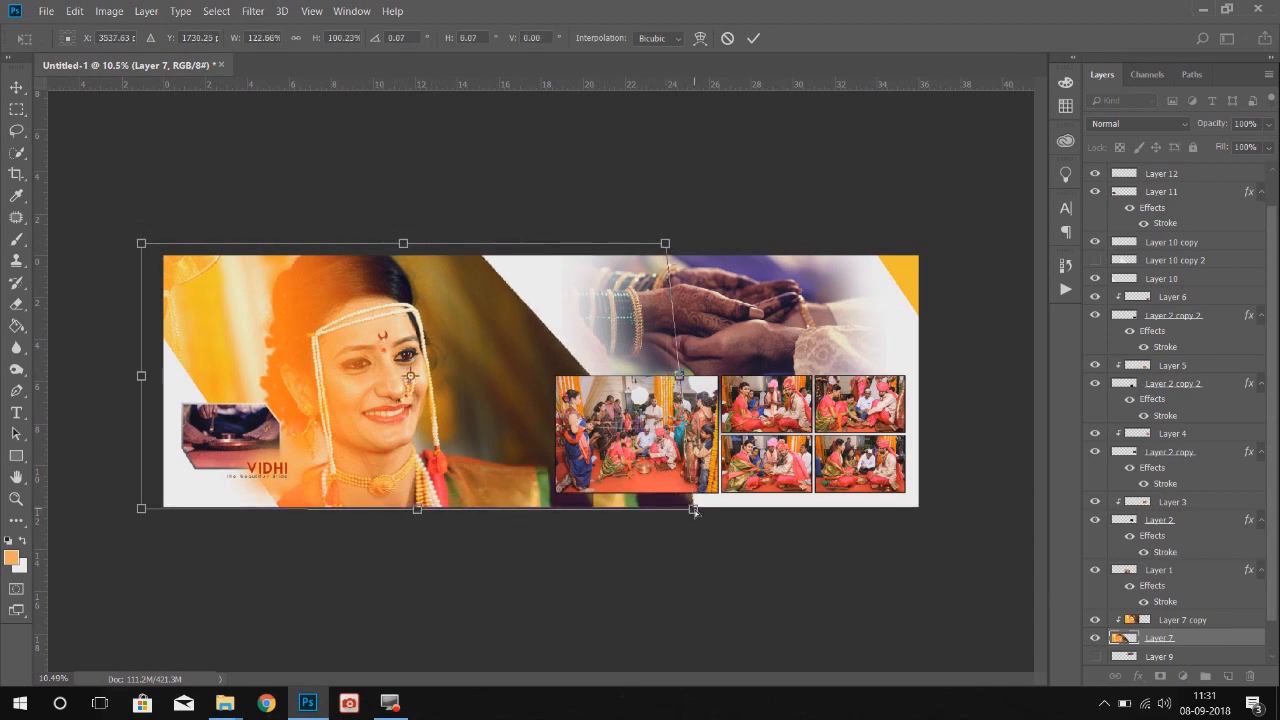
{"action": "key", "text": "Return"}
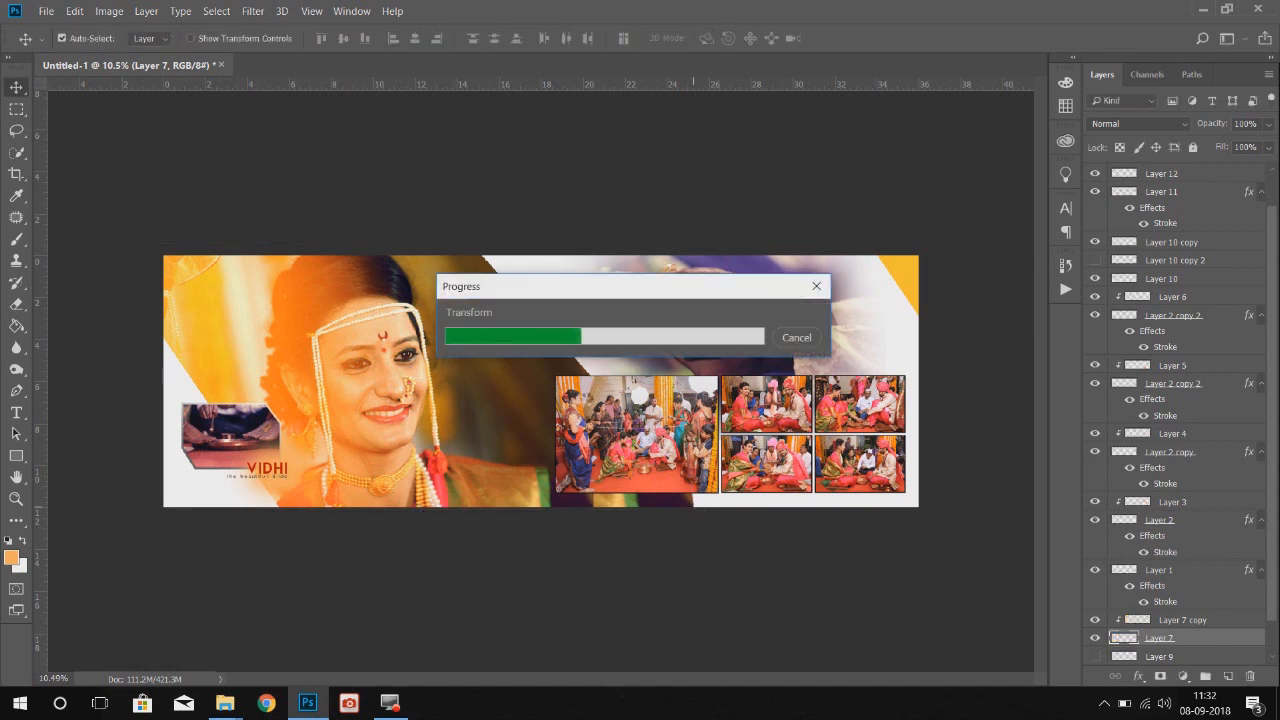
- Use a large soft Eraser on Layer 7 copy around the portrait's lower edge under the group photo
{"action": "scroll", "coordinate": [582, 402], "scroll_direction": "up", "scroll_amount": 1}
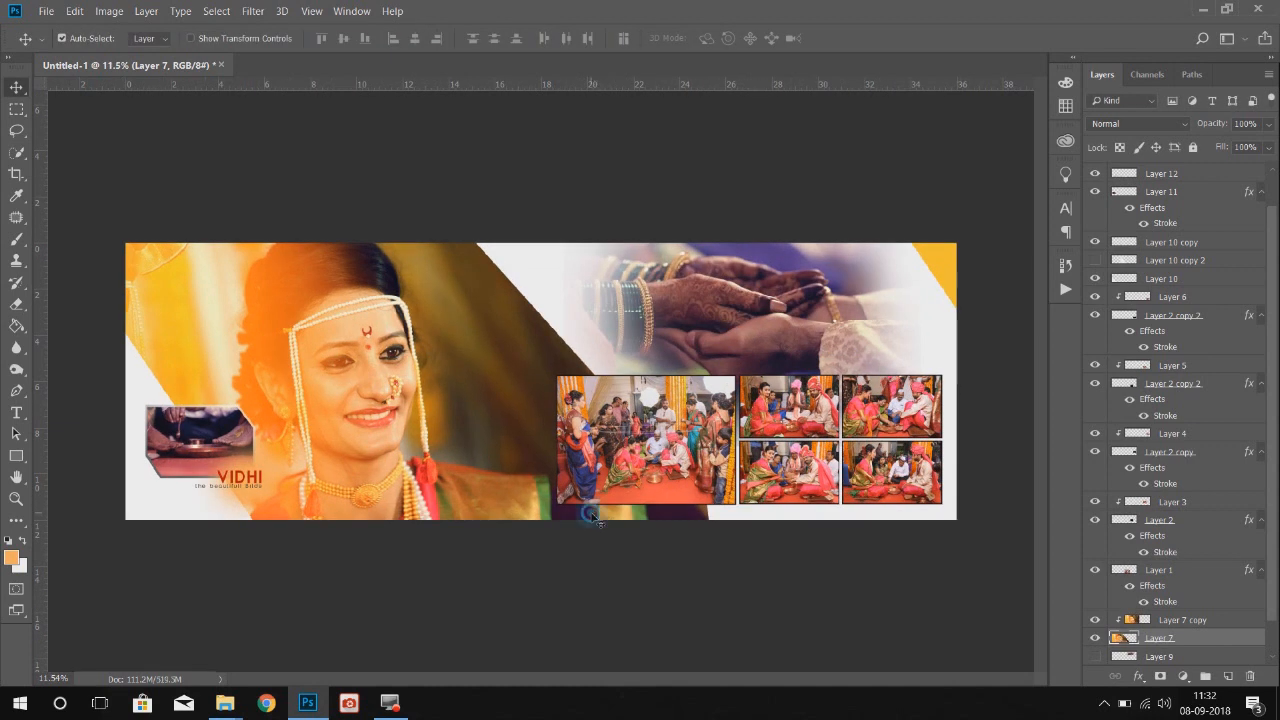
{"action": "left_click", "coordinate": [593, 510]}
{"action": "key", "text": "e"}
{"action": "left_click", "coordinate": [588, 508]}
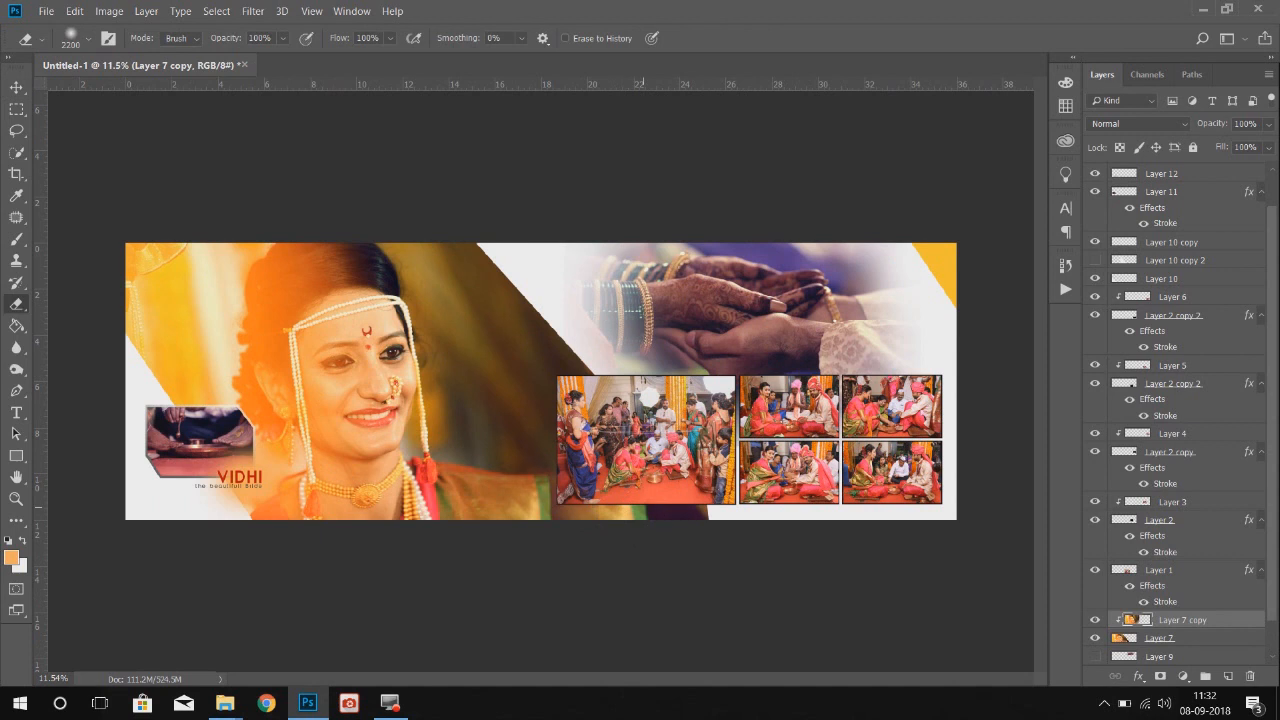
{"action": "key", "text": "v"}
{"action": "left_click", "coordinate": [272, 174]}
{"action": "scroll", "coordinate": [572, 400], "scroll_direction": "down", "scroll_amount": 1}
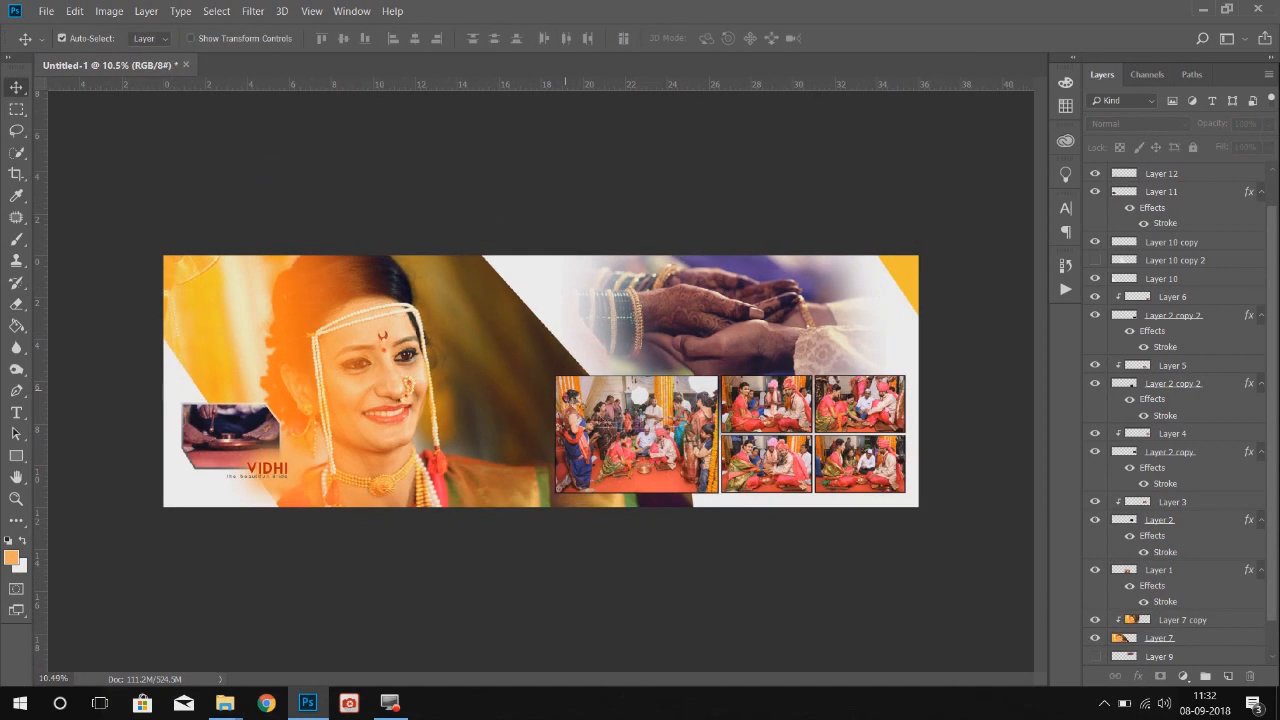
{"action": "scroll", "coordinate": [578, 402], "scroll_direction": "up", "scroll_amount": 2}
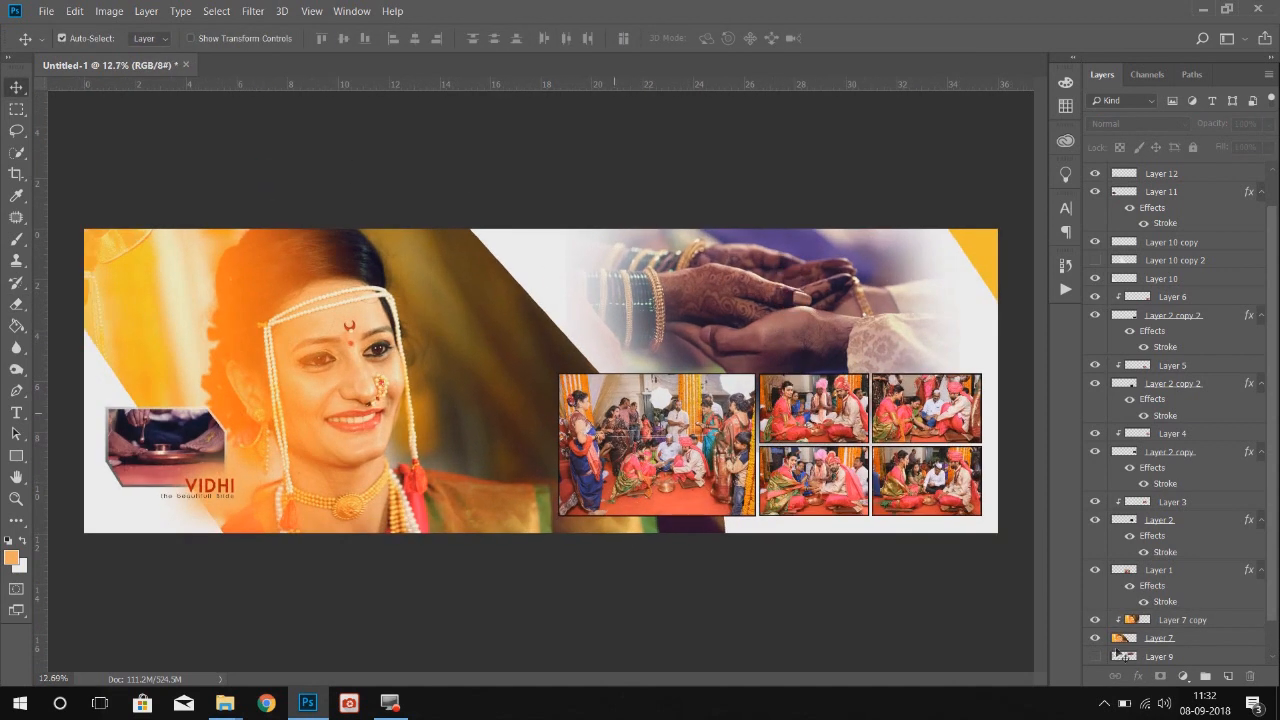
{"action": "left_click", "coordinate": [1152, 636]}
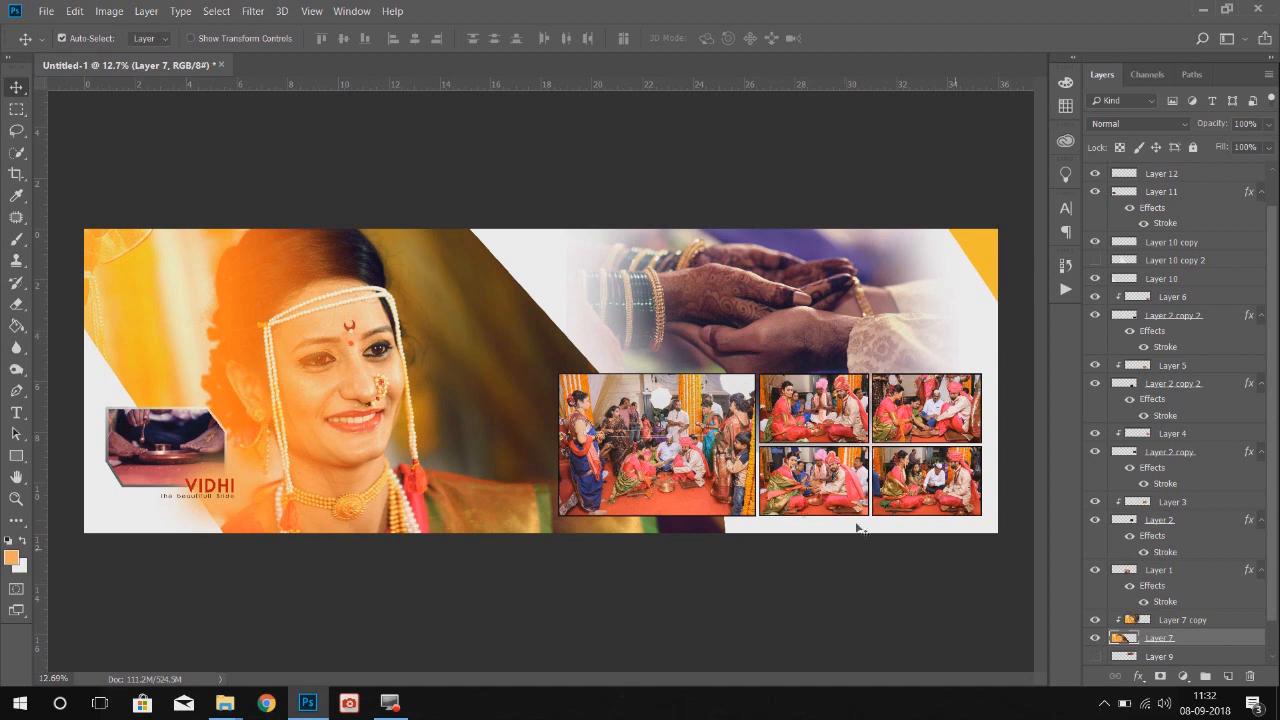
{"action": "scroll", "coordinate": [880, 525], "scroll_direction": "down", "scroll_amount": 5}
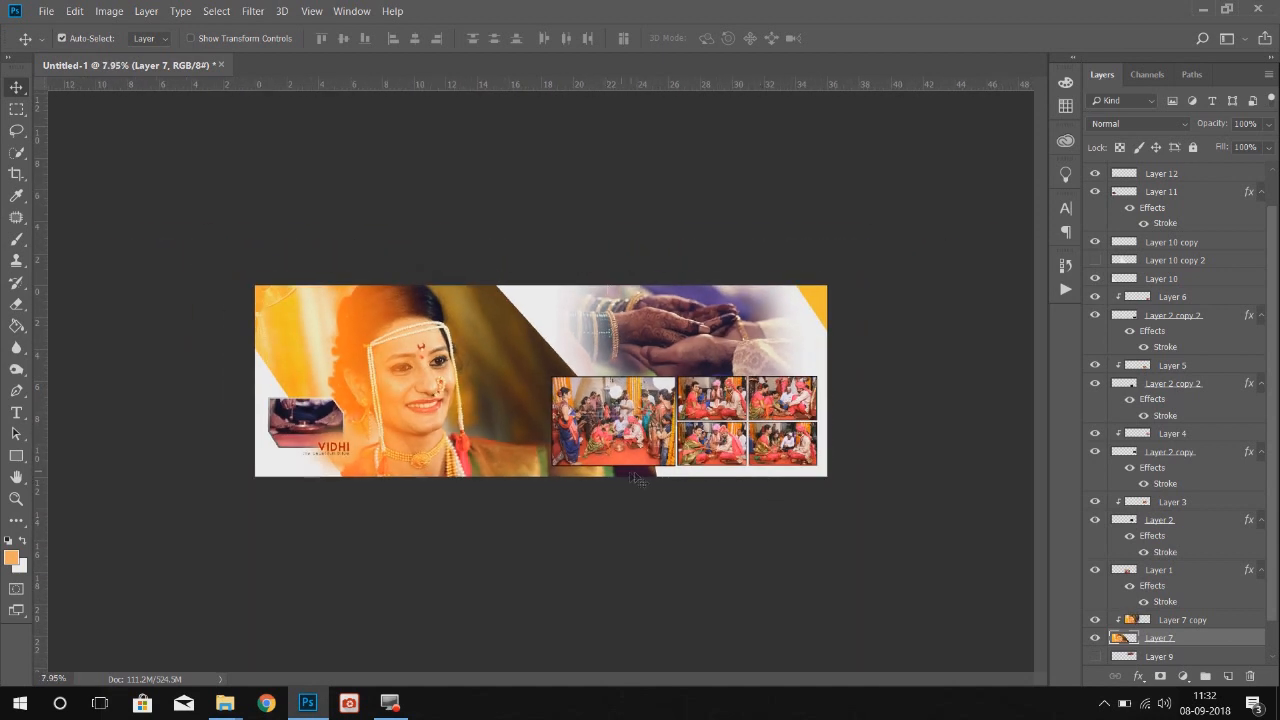
{"action": "scroll", "coordinate": [540, 398], "scroll_direction": "up", "scroll_amount": 1}
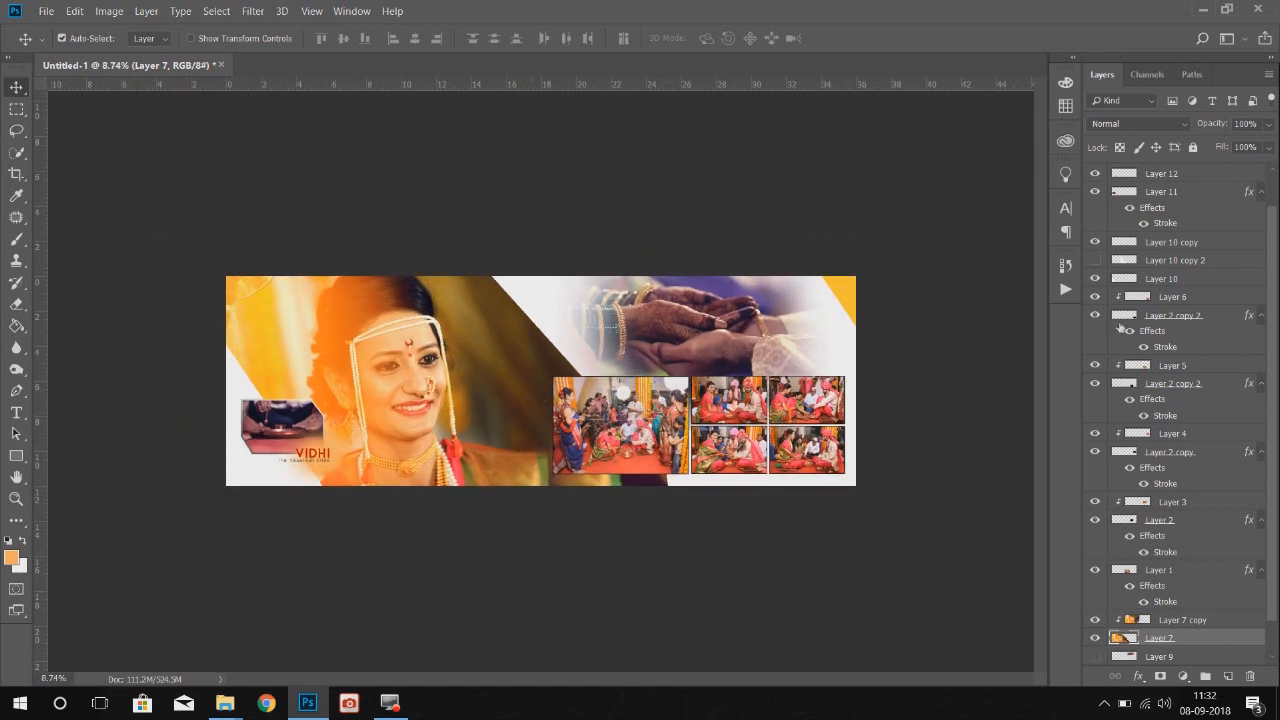
- Adjust the tones of the hands photo (Layer 8) with a Curves adjustment
{"action": "left_click", "coordinate": [726, 323]}
{"action": "scroll", "coordinate": [1164, 226], "scroll_direction": "up", "scroll_amount": 3}
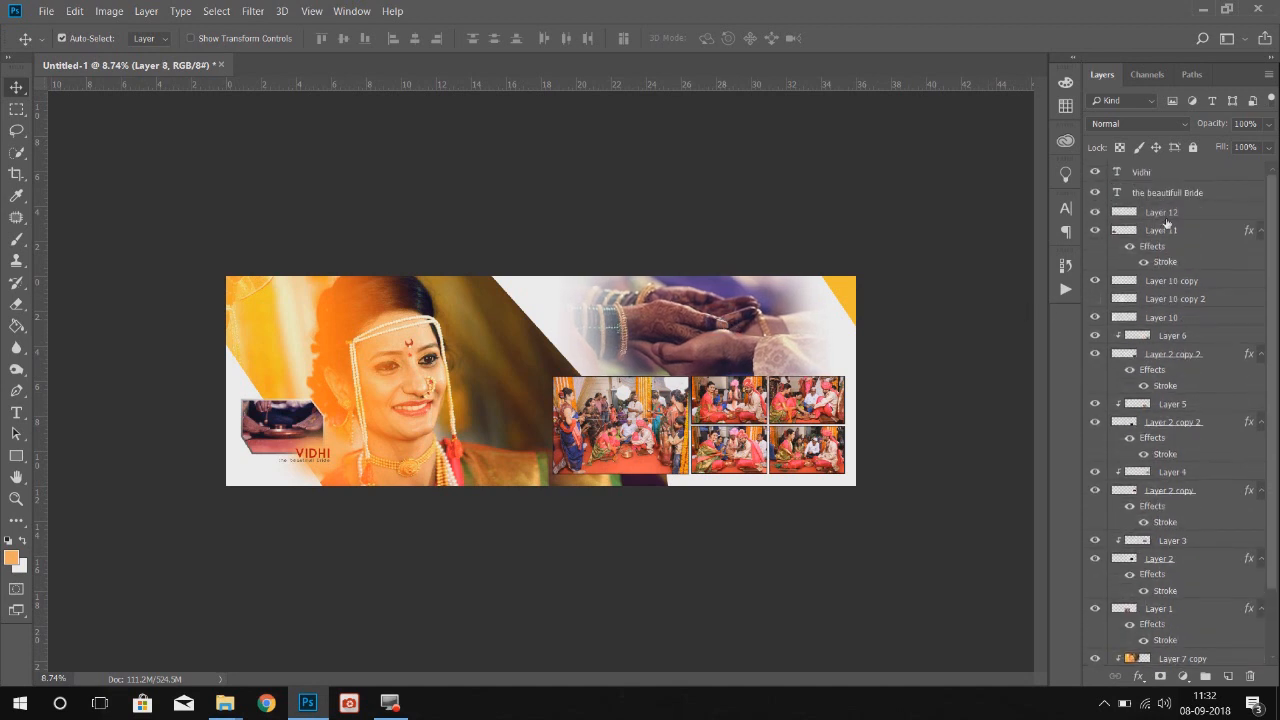
{"action": "key", "text": "ctrl+m"}
{"action": "left_click_drag", "start_coordinate": [647, 255], "coordinate": [420, 218]}
{"action": "left_click", "coordinate": [229, 404]}
{"action": "left_click_drag", "start_coordinate": [229, 404], "coordinate": [229, 396]}
{"action": "key", "text": "Return"}
{"action": "key", "text": "v"}
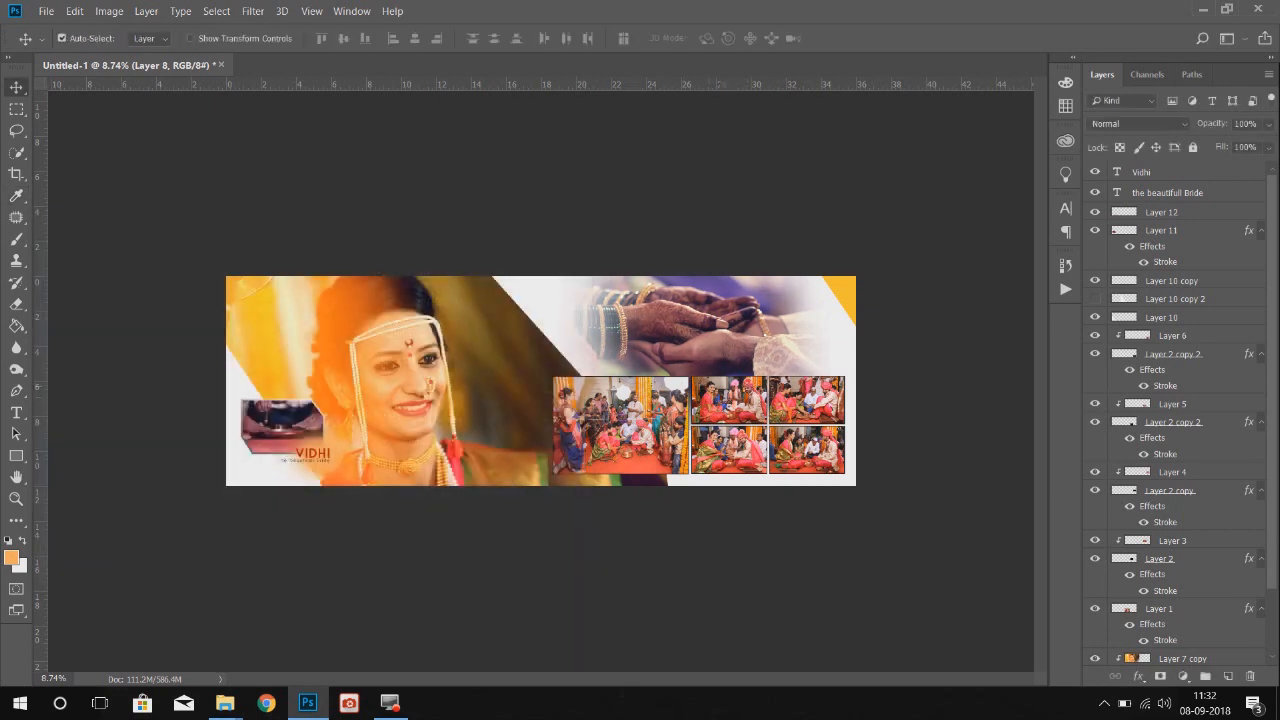
- Stamp all visible layers into a new layer above the title text and select the image's dark tones
{"action": "left_click", "coordinate": [1170, 174]}
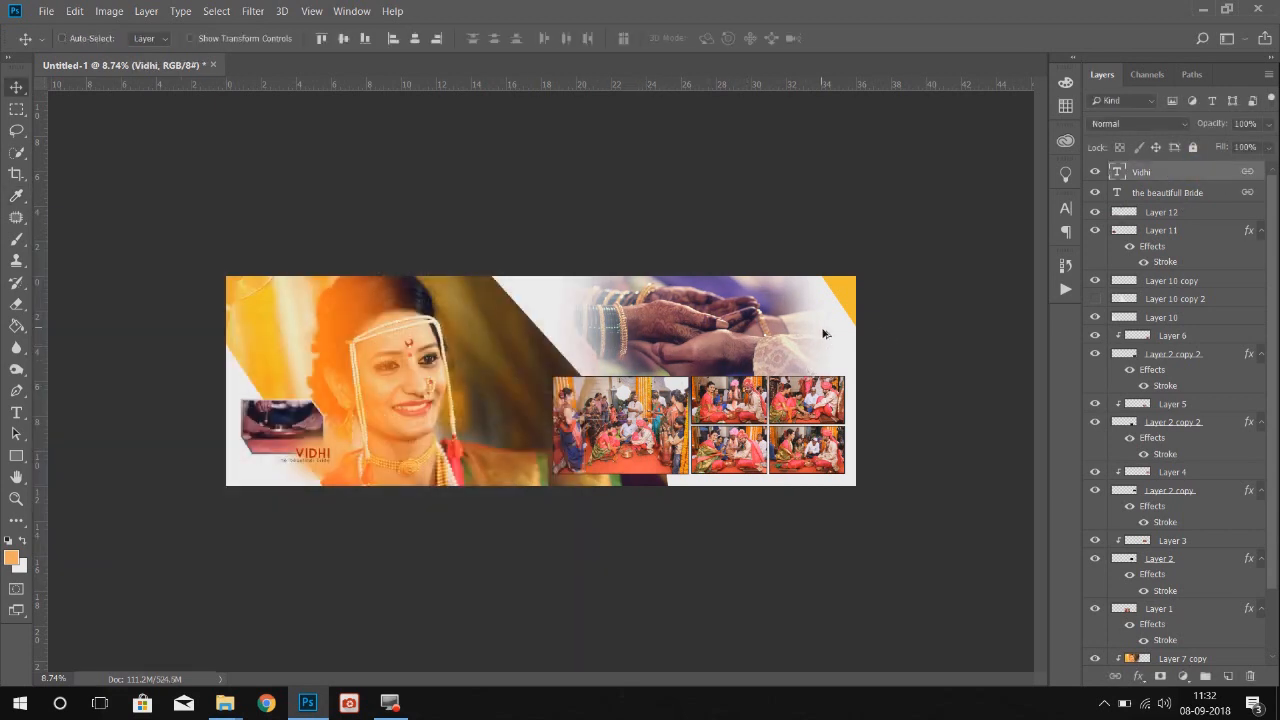
{"action": "key", "text": "ctrl+alt+shift+e"}
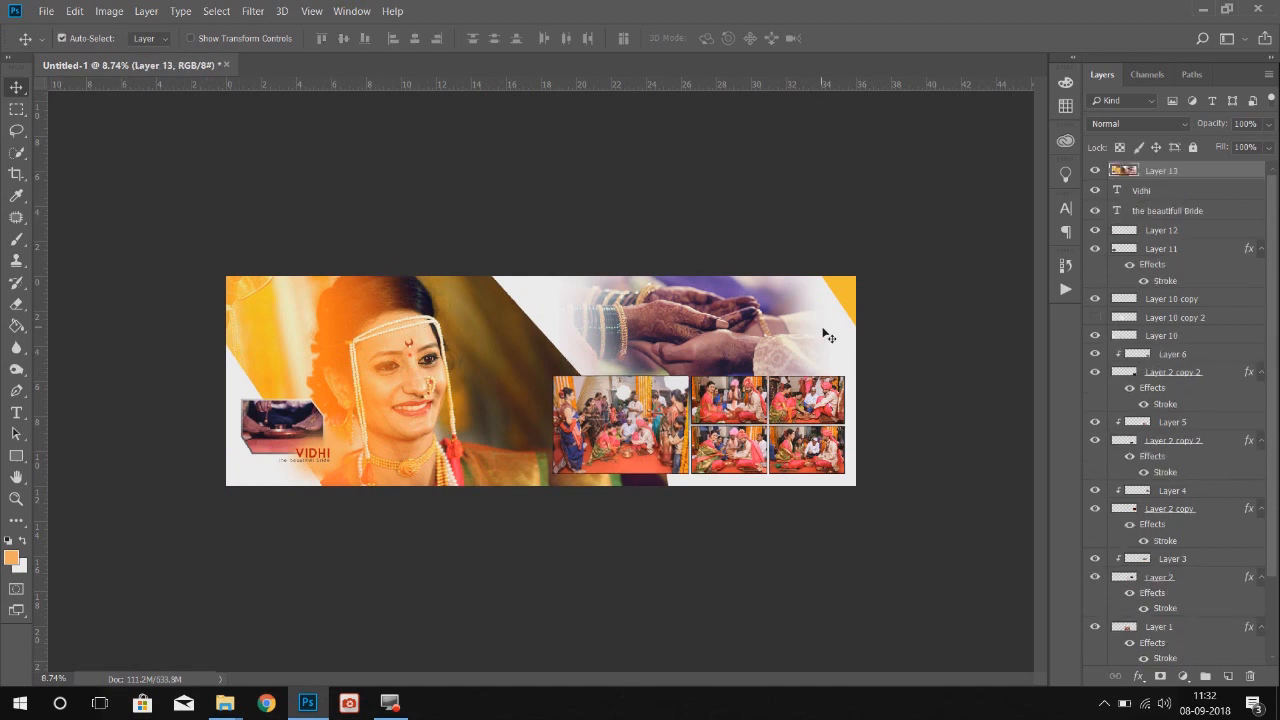
{"action": "left_click", "coordinate": [252, 11]}
{"action": "left_click", "coordinate": [577, 171]}
{"action": "left_click", "coordinate": [1147, 74]}
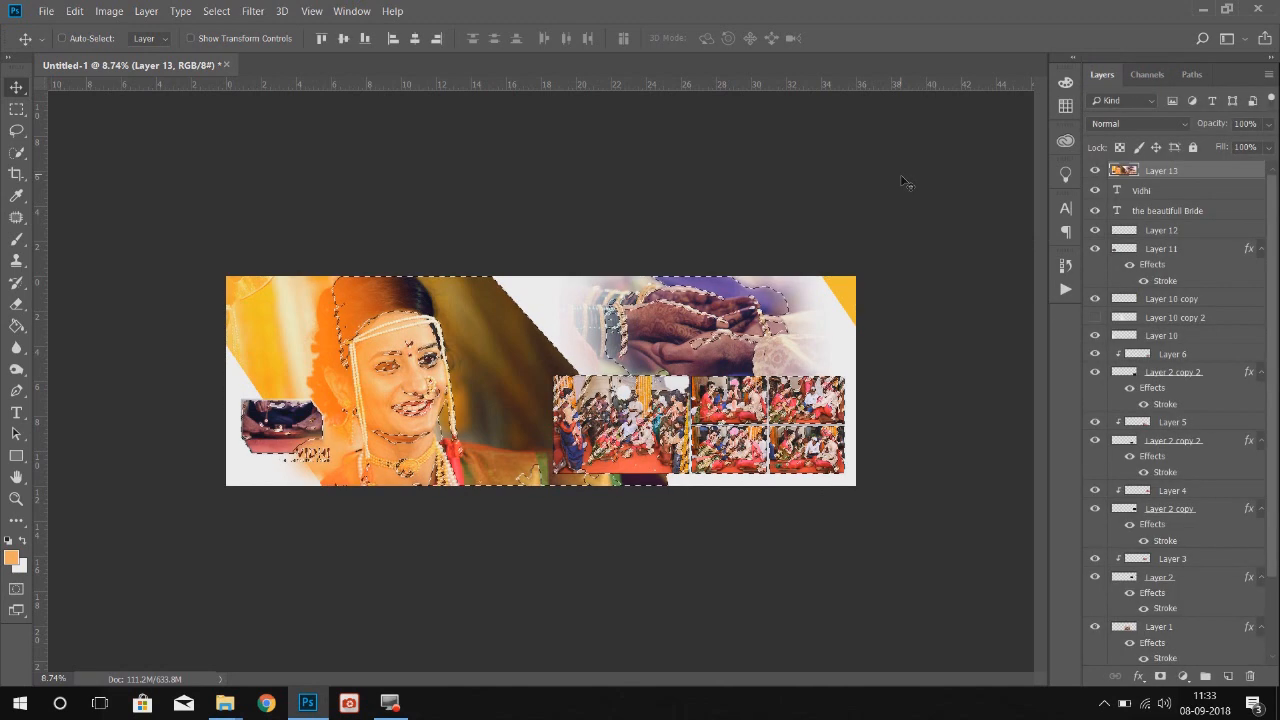
- Copy the selected dark tones to a new layer in Screen mode, reduce its opacity and merge it with the stamped layer
{"action": "key", "text": "ctrl+j"}
{"action": "left_click", "coordinate": [1130, 124]}
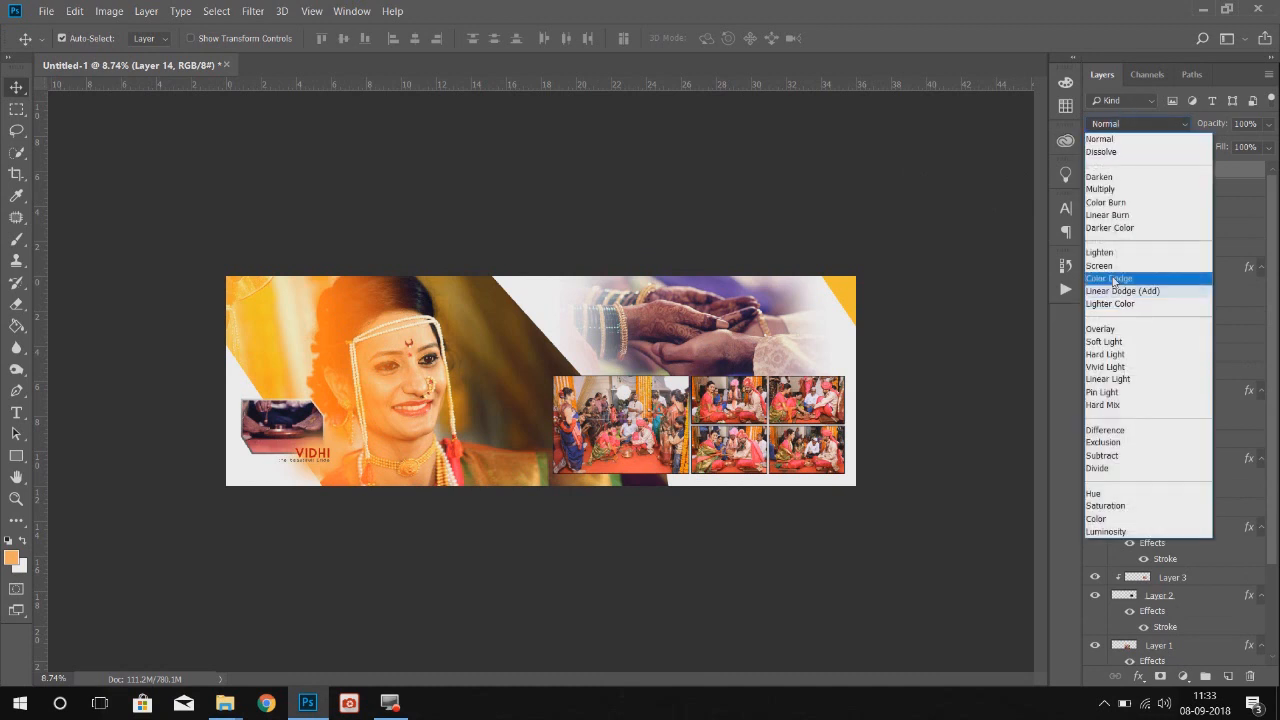
{"action": "left_click", "coordinate": [1130, 277]}
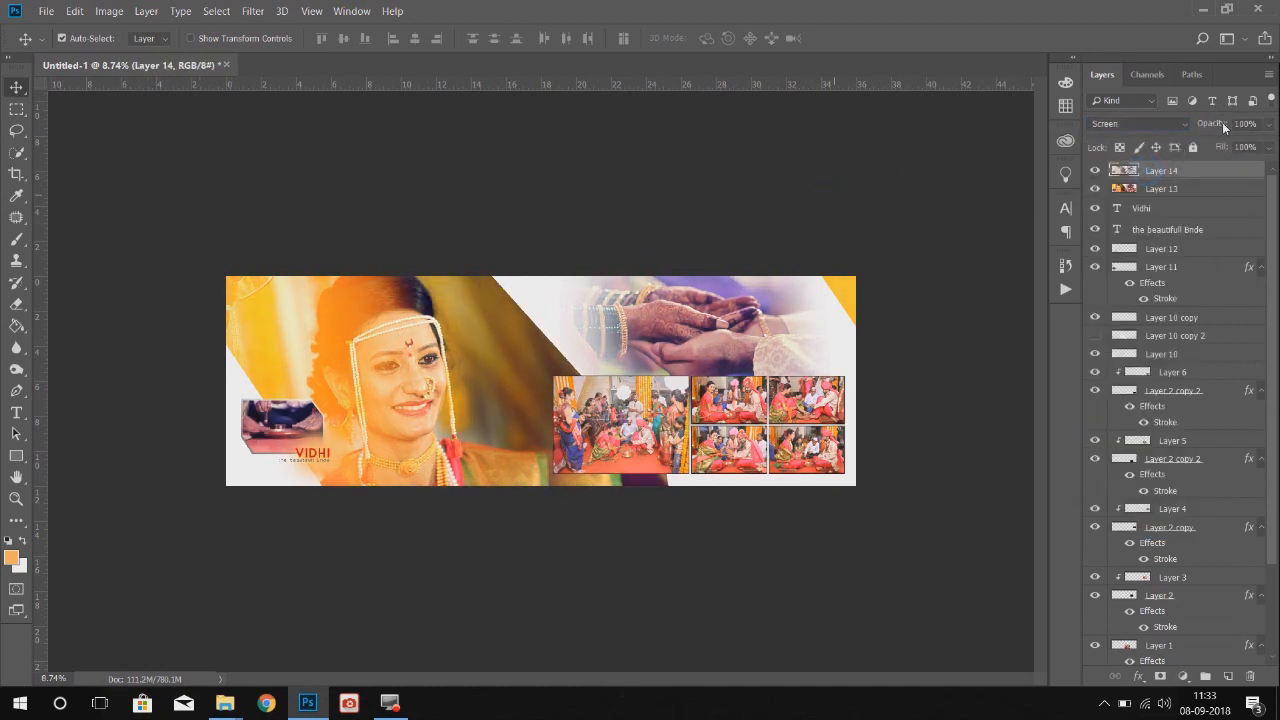
{"action": "left_click_drag", "start_coordinate": [1222, 122], "coordinate": [1200, 128]}
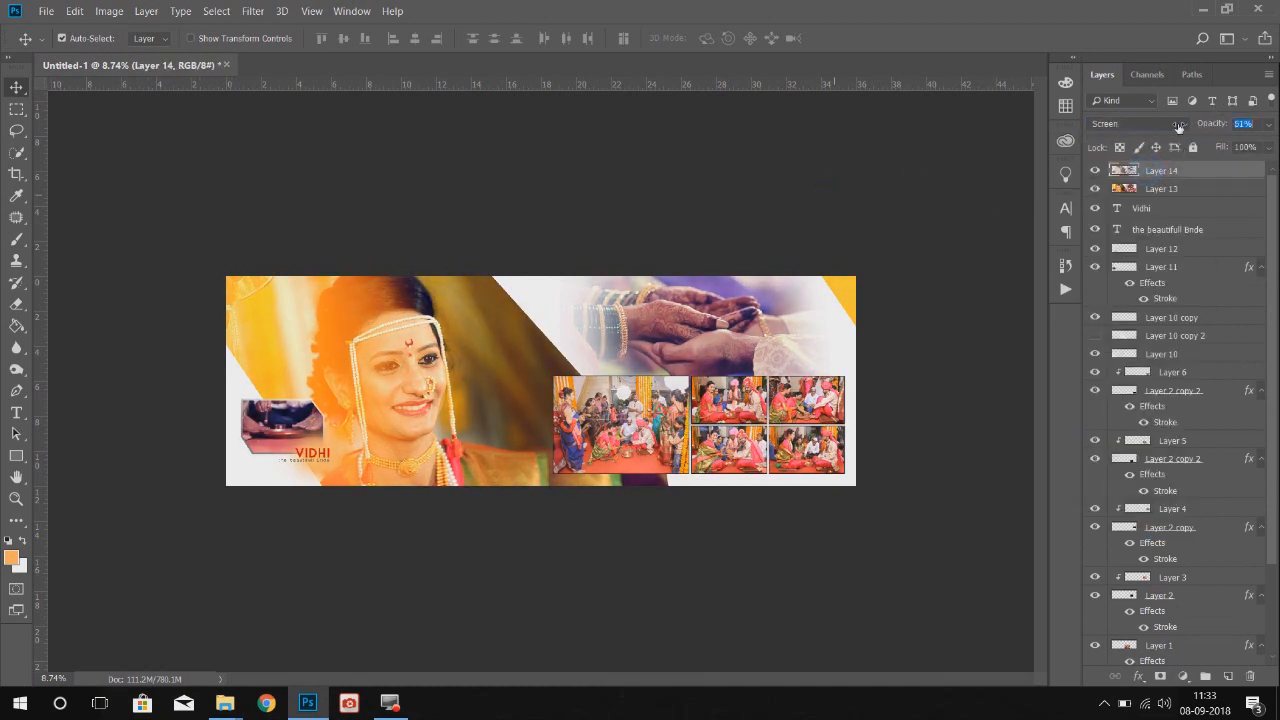
{"action": "left_click", "coordinate": [1164, 190], "text": "shift"}
{"action": "key", "text": "ctrl+e"}
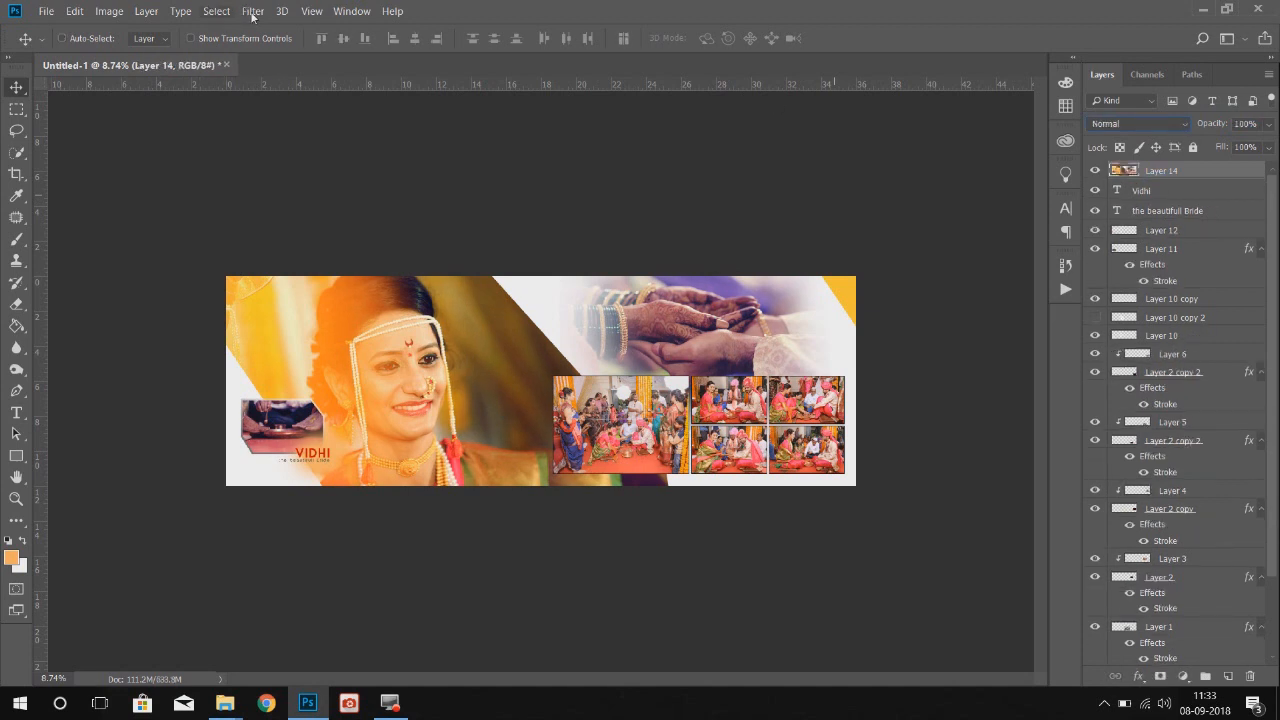
- In the Camera Raw Filter, set Highlights to -87, Contrast to +27 and Shadows to about +25, and lower Vibrance slightly
{"action": "left_click", "coordinate": [253, 12]}
{"action": "left_click", "coordinate": [307, 114]}
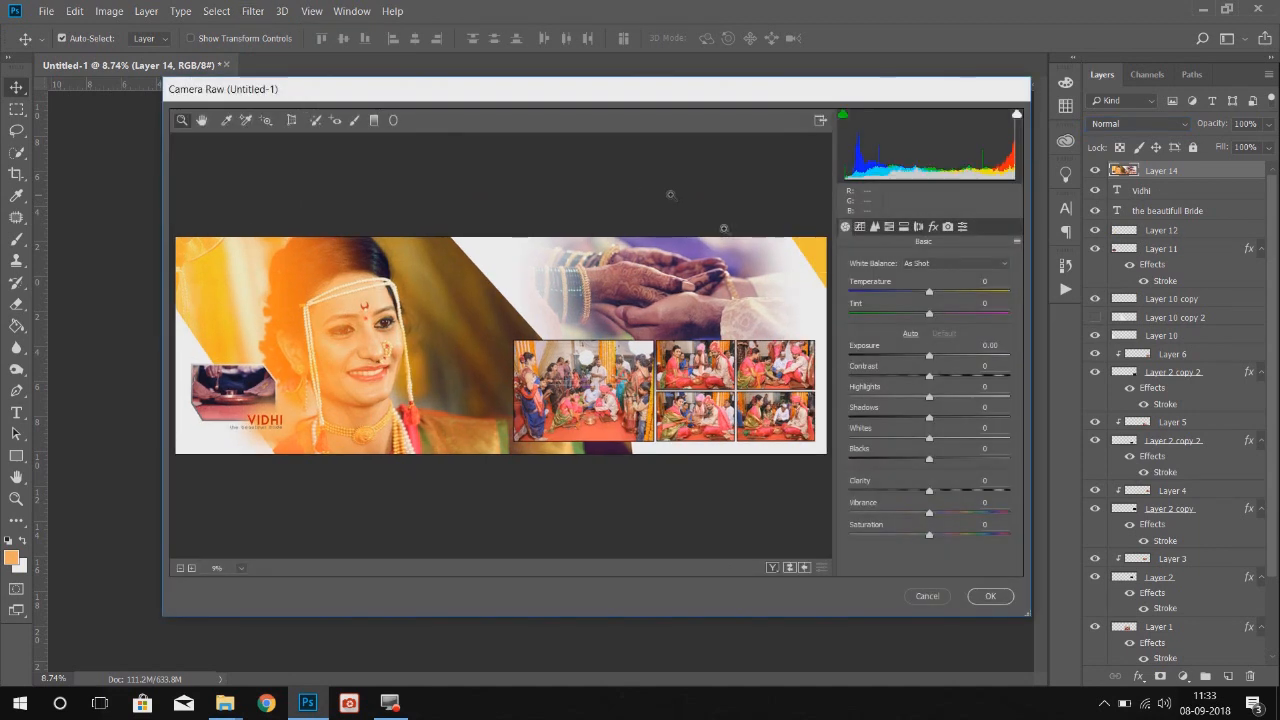
{"action": "left_click_drag", "start_coordinate": [876, 397], "coordinate": [860, 397]}
{"action": "left_click_drag", "start_coordinate": [929, 418], "coordinate": [950, 422]}
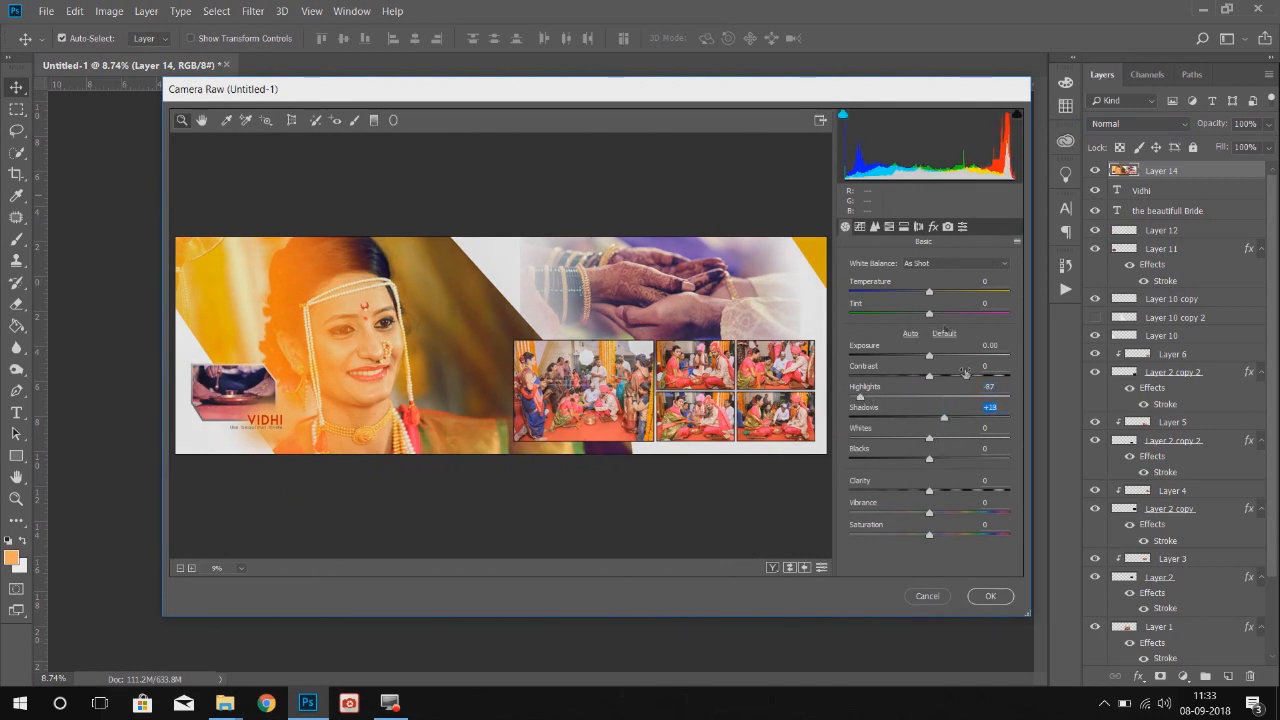
{"action": "left_click_drag", "start_coordinate": [930, 376], "coordinate": [950, 420]}
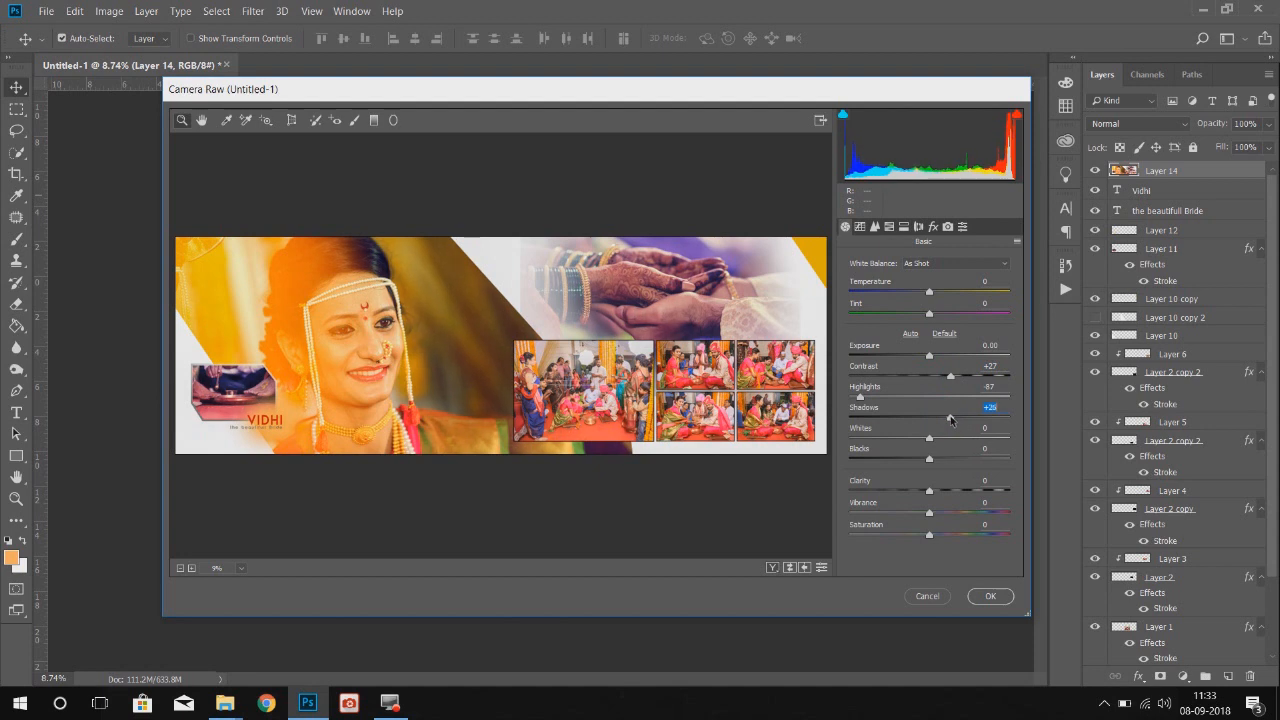
{"action": "left_click_drag", "start_coordinate": [930, 514], "coordinate": [923, 514]}
- Raise the Oranges luminance to +33, increase Clarity slightly, apply the Camera Raw Filter and hide the interface panels
{"action": "left_click", "coordinate": [889, 228]}
{"action": "left_click", "coordinate": [945, 282]}
{"action": "left_click_drag", "start_coordinate": [930, 353], "coordinate": [955, 356]}
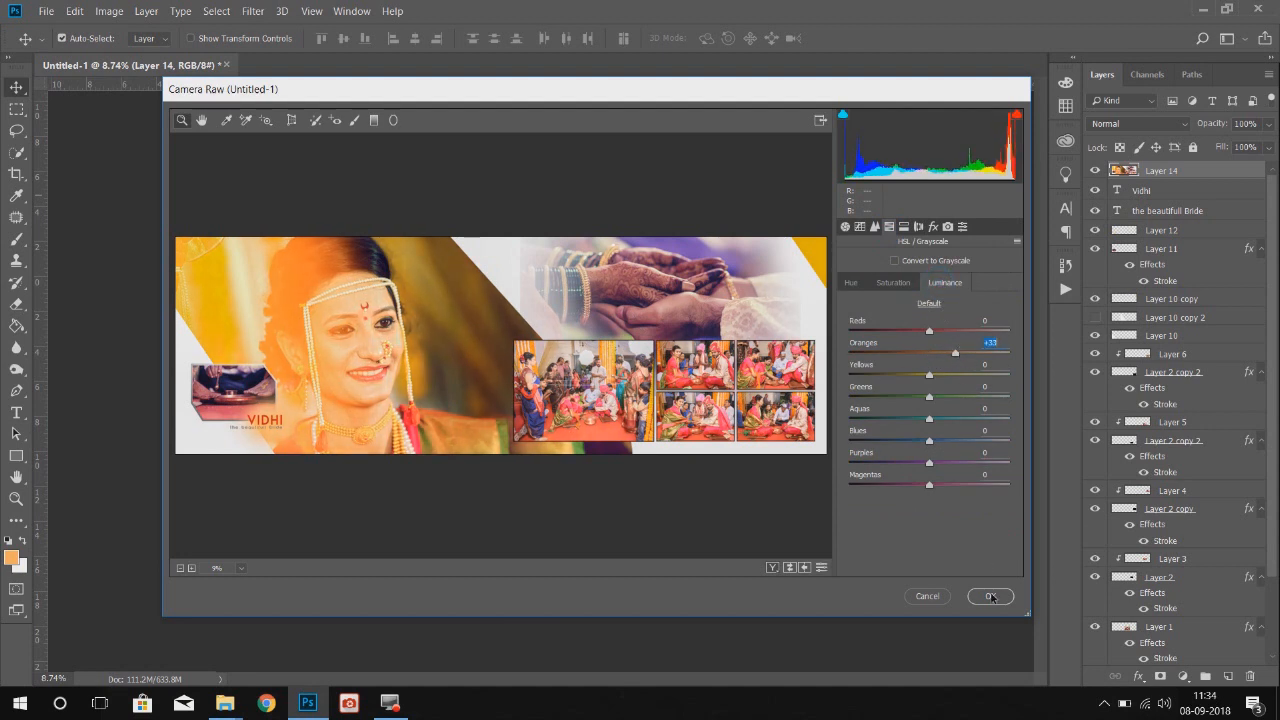
{"action": "left_click", "coordinate": [845, 226]}
{"action": "left_click_drag", "start_coordinate": [929, 491], "coordinate": [938, 491]}
{"action": "left_click", "coordinate": [990, 595]}
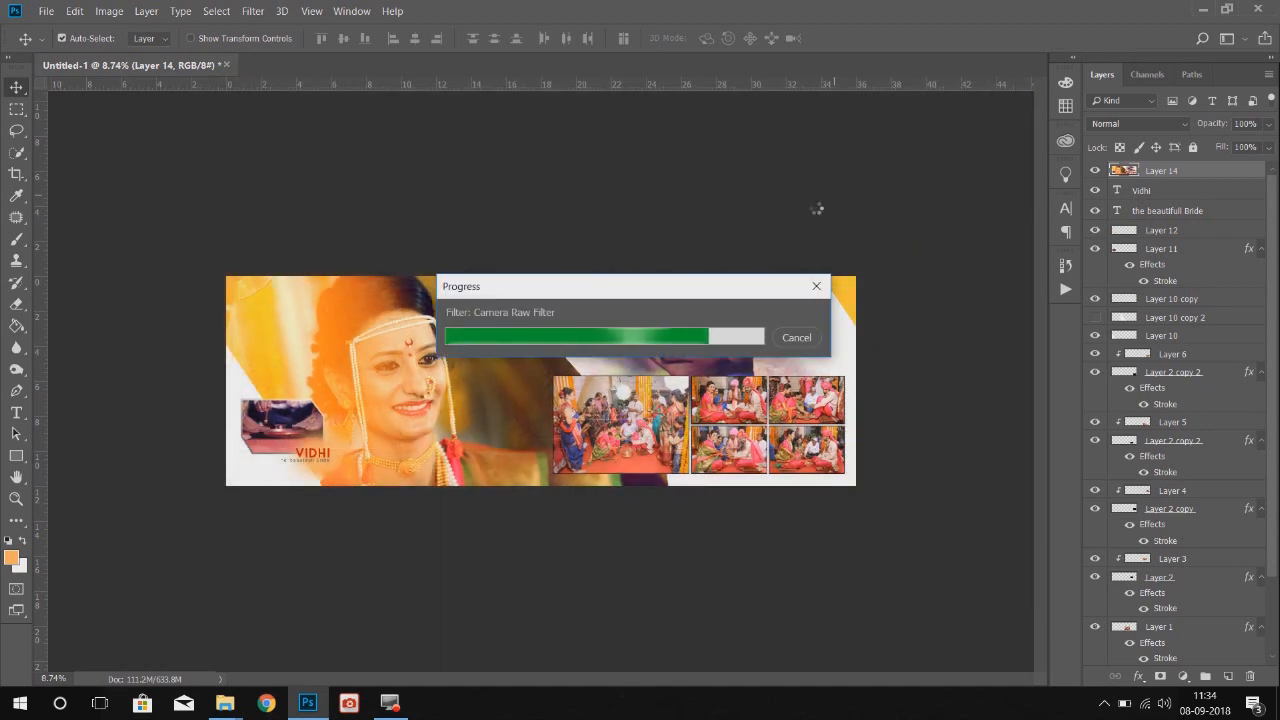
{"action": "key", "text": "Tab"}
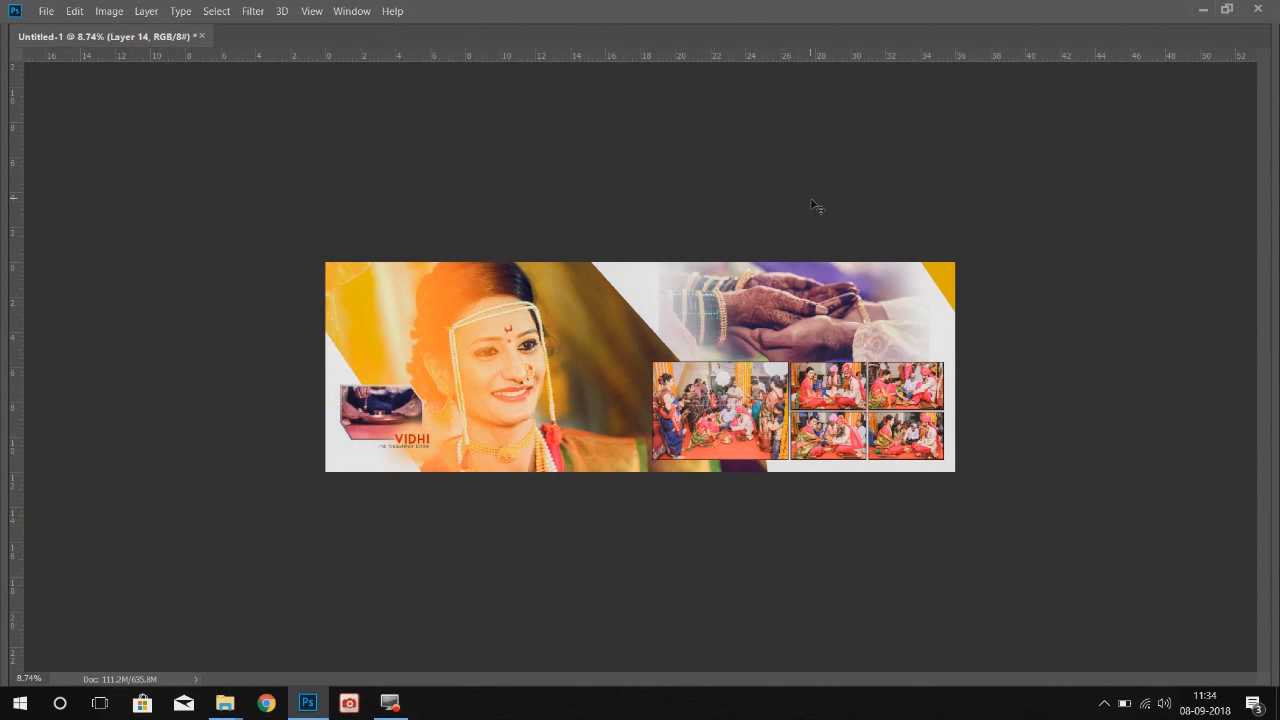